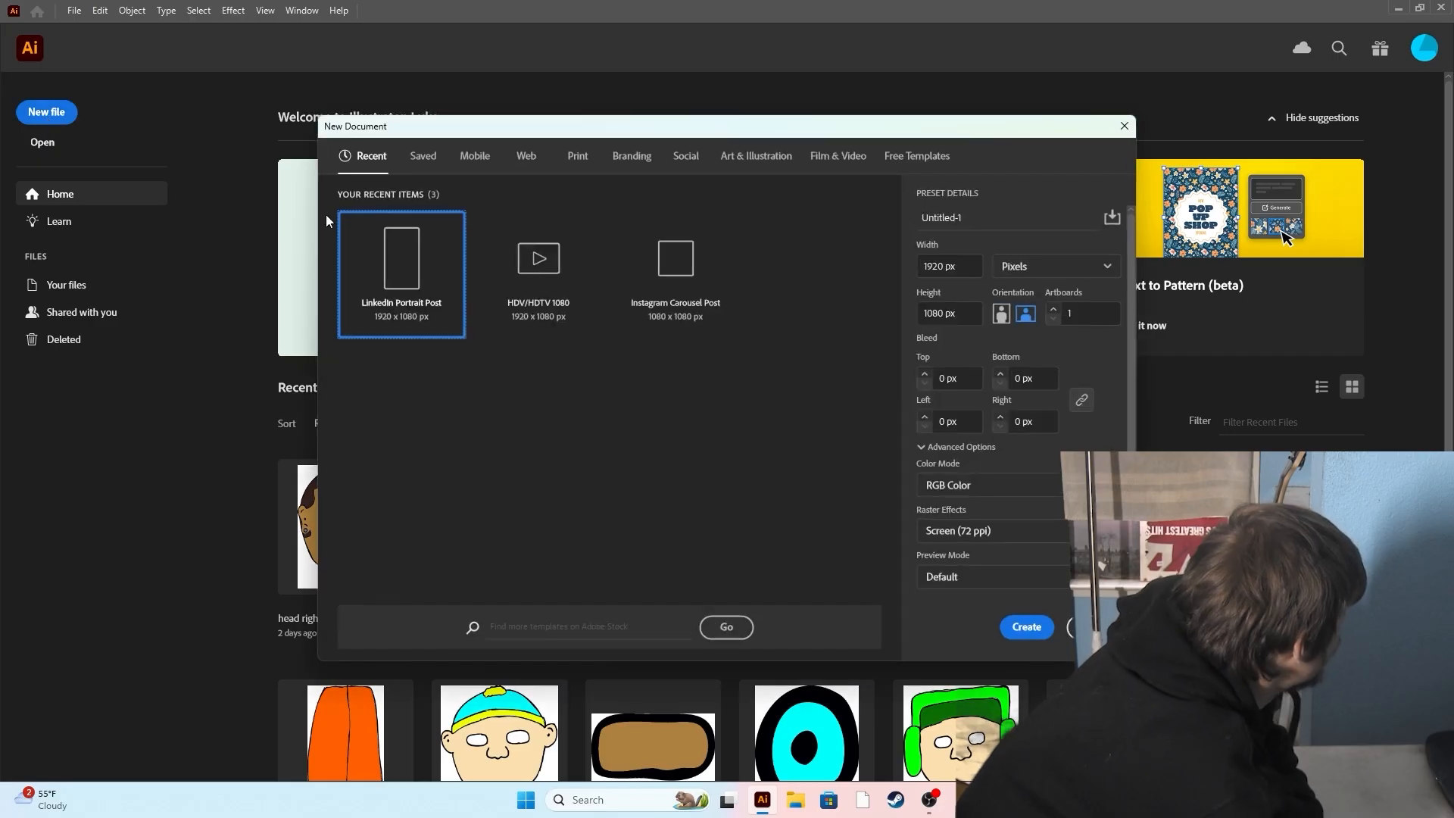
Create a 1920 x 1080 px RGB document and bring up the dialog for opening existing files.
{"action": "left_click", "coordinate": [1040, 628]}
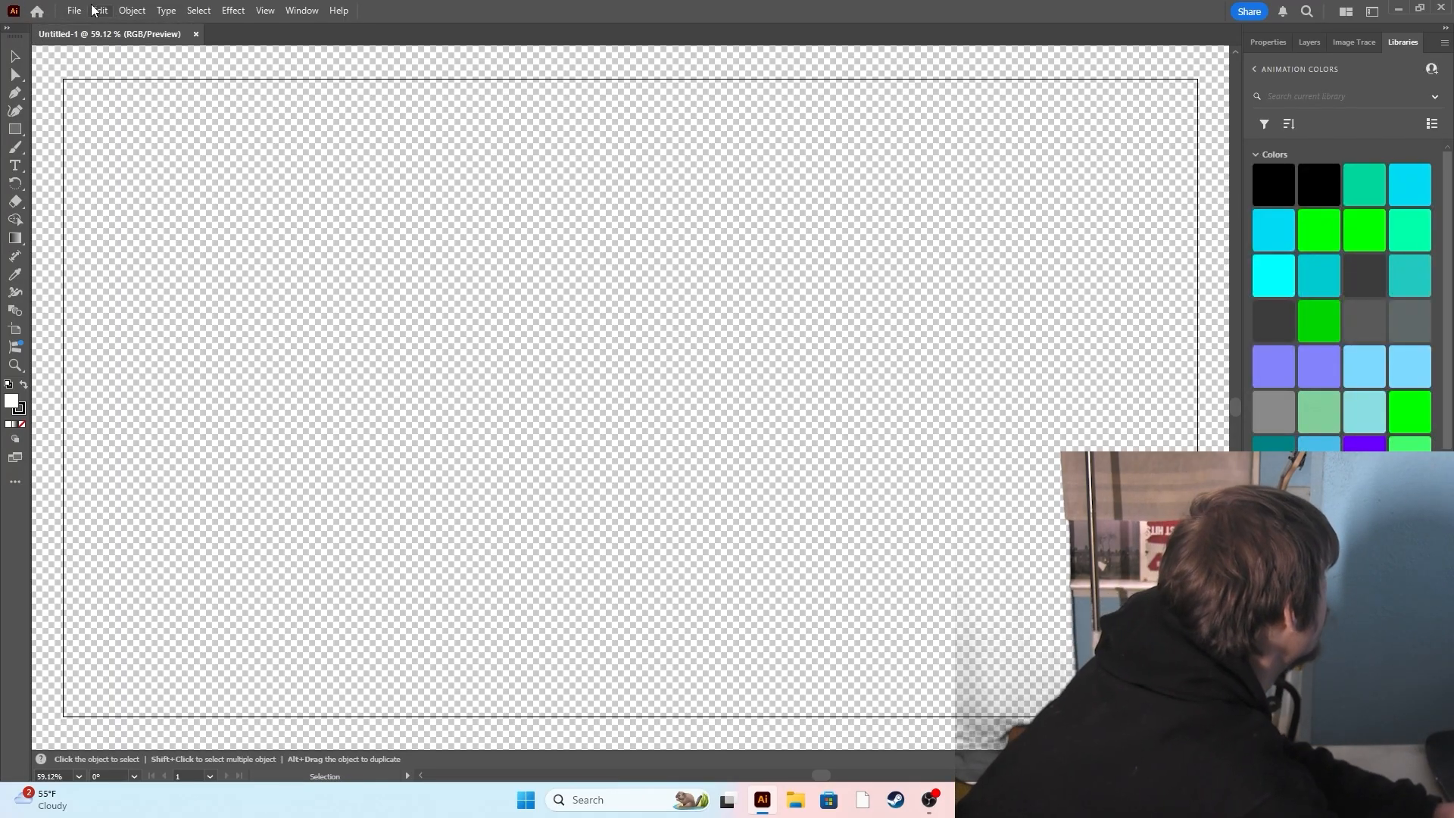
{"action": "key", "text": "ctrl+o"}
{"action": "left_click", "coordinate": [603, 355]}
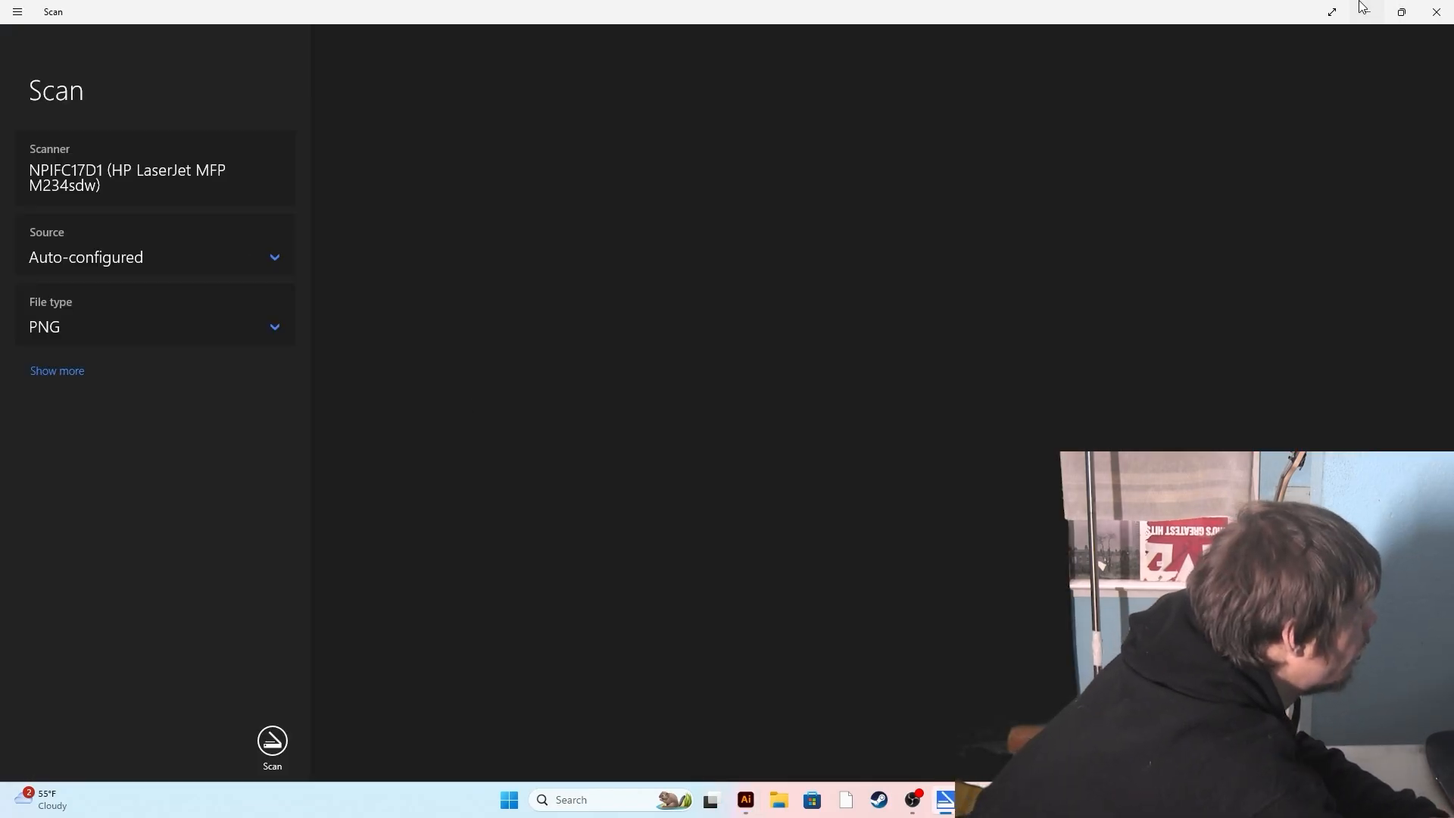
Switch to the Scan app, choose the LiDE 300 scanner and scan the drawing as a PNG.
{"action": "left_click", "coordinate": [1364, 9]}
{"action": "mouse_move", "coordinate": [930, 801]}
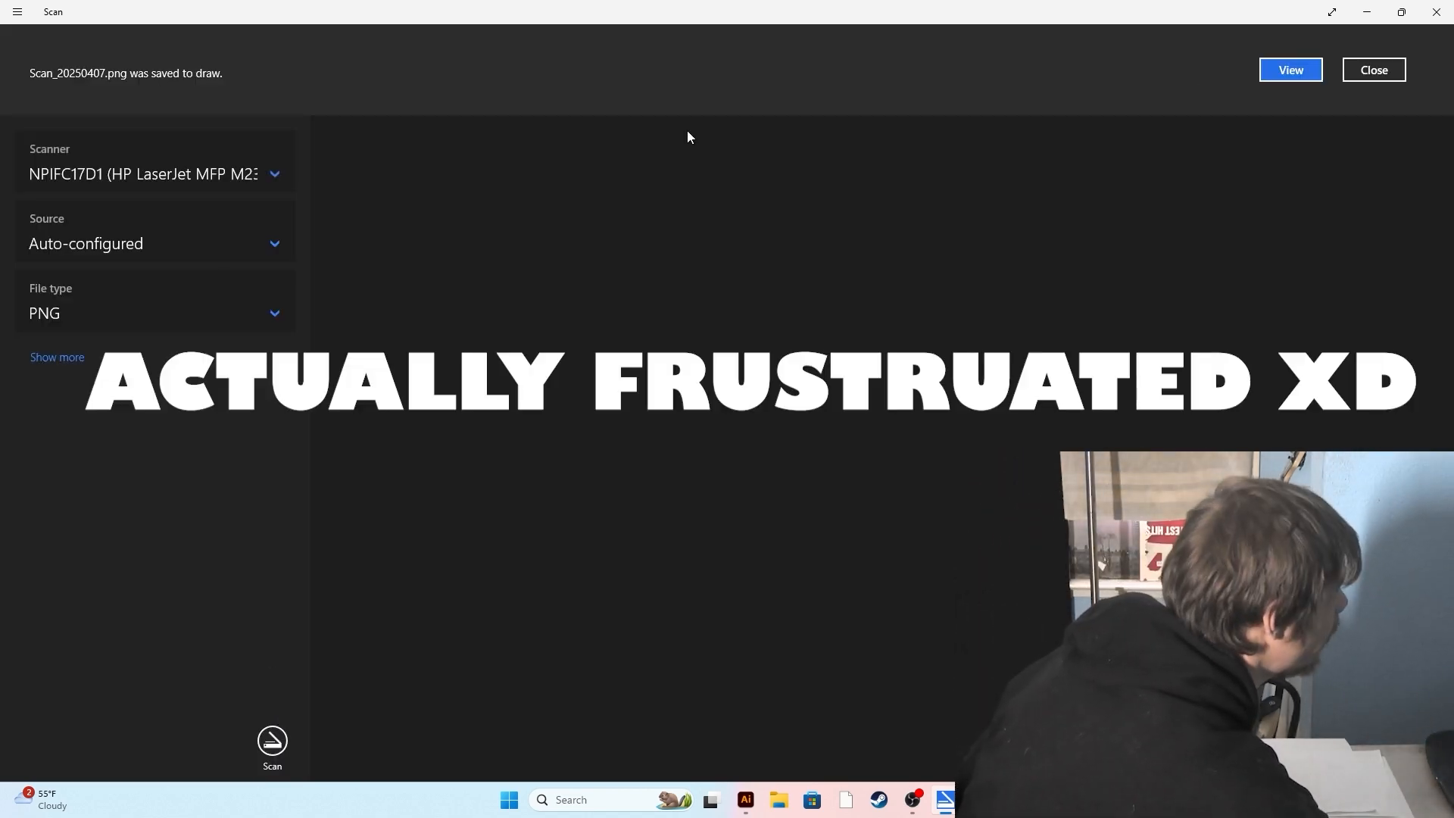
{"action": "left_click", "coordinate": [1369, 69]}
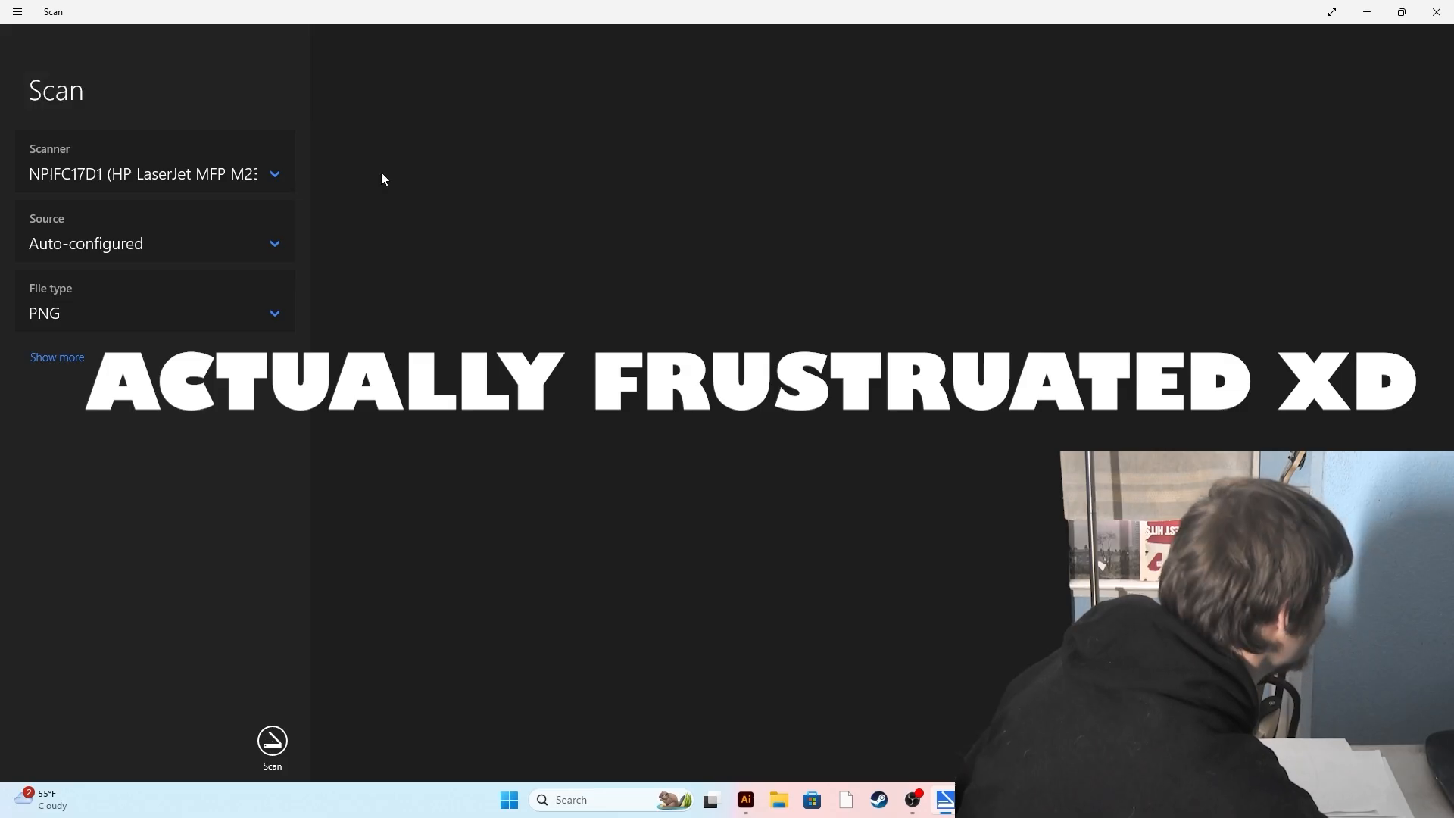
{"action": "left_click", "coordinate": [264, 171]}
{"action": "left_click", "coordinate": [253, 206]}
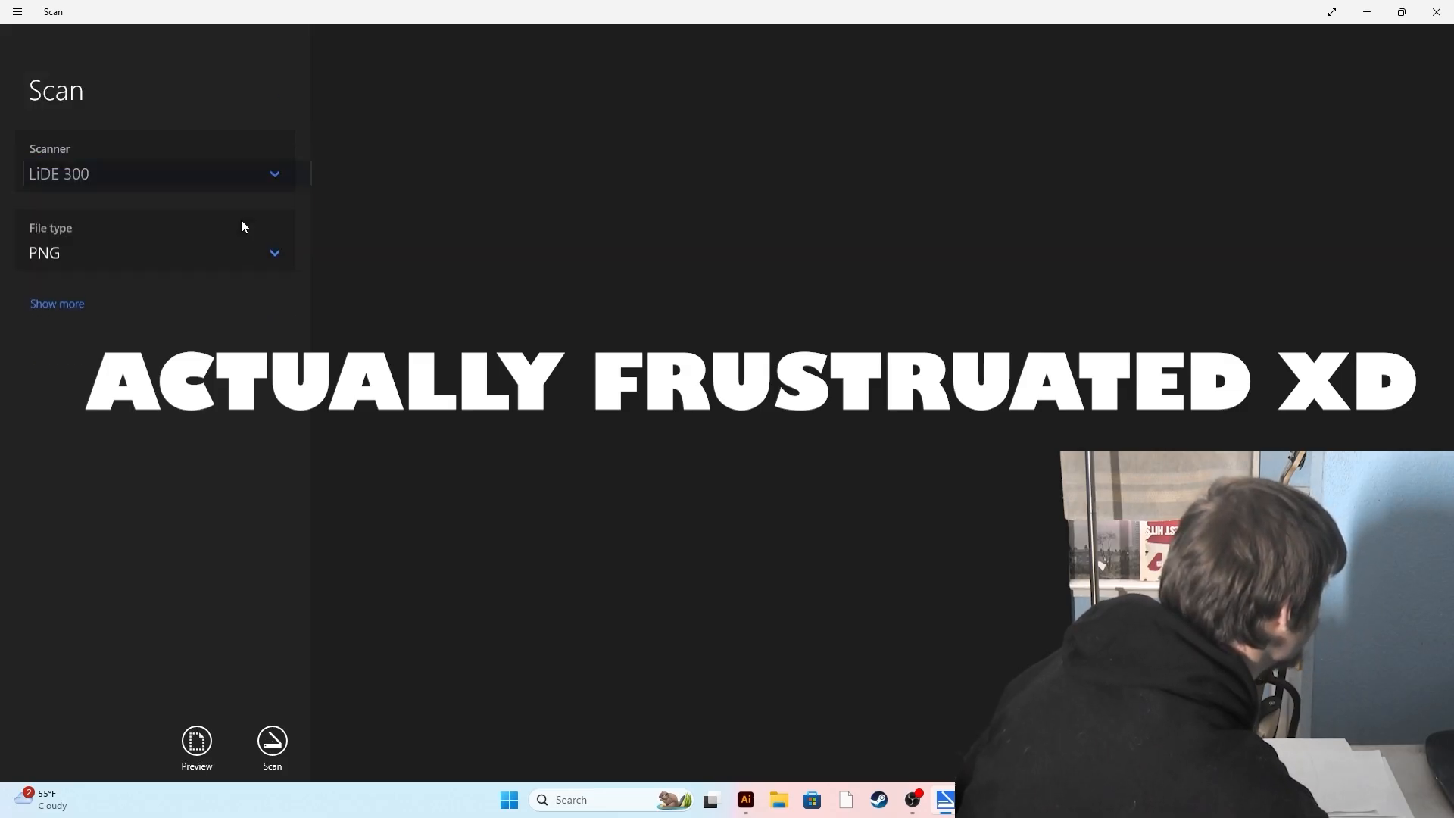
{"action": "left_click", "coordinate": [278, 742]}
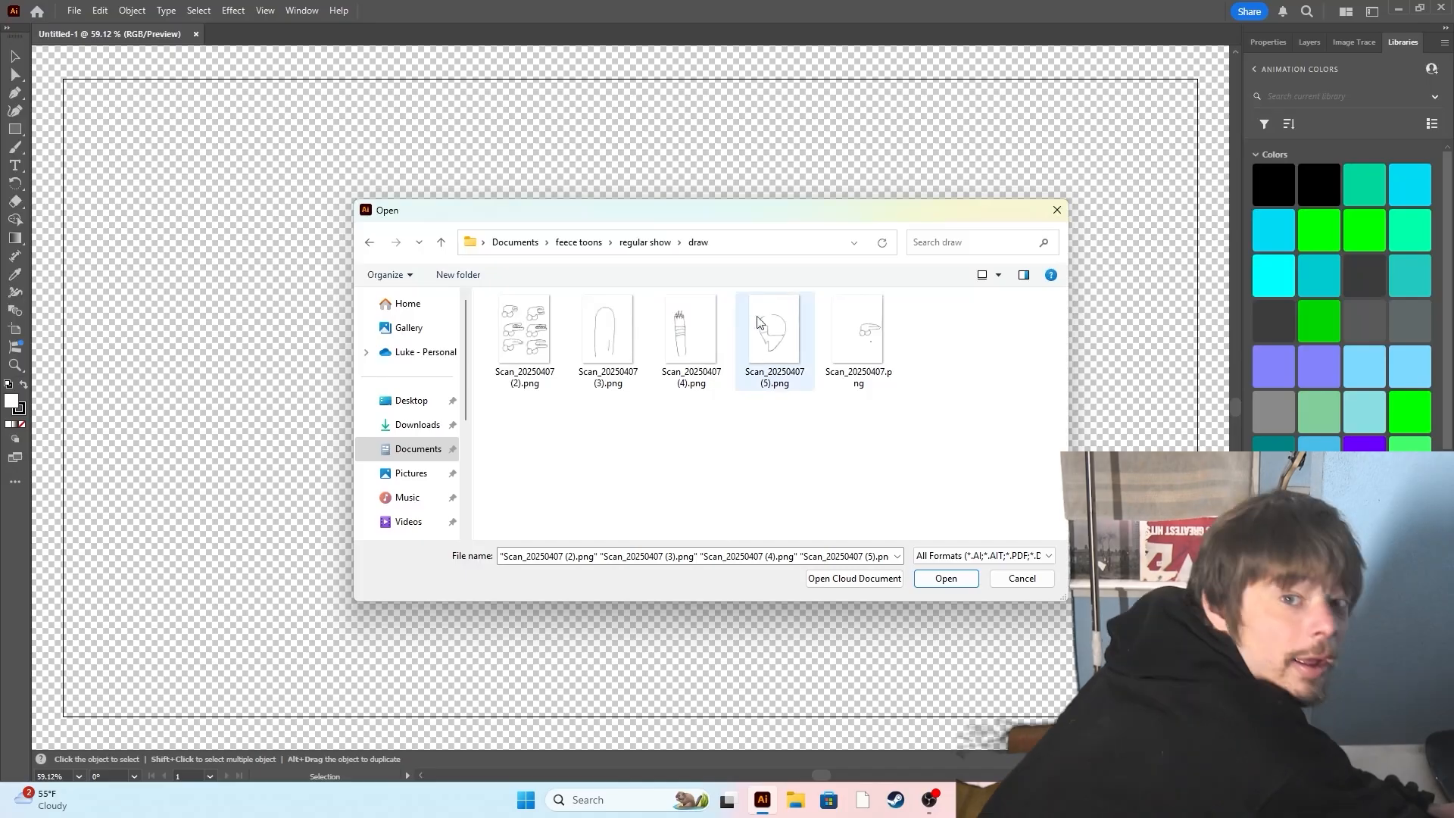
Open all five scanned PNGs from the draw folder and place the Scan_20250407 (5).png document directly after Untitled-1.
{"action": "left_click_drag", "start_coordinate": [906, 388], "coordinate": [487, 345]}
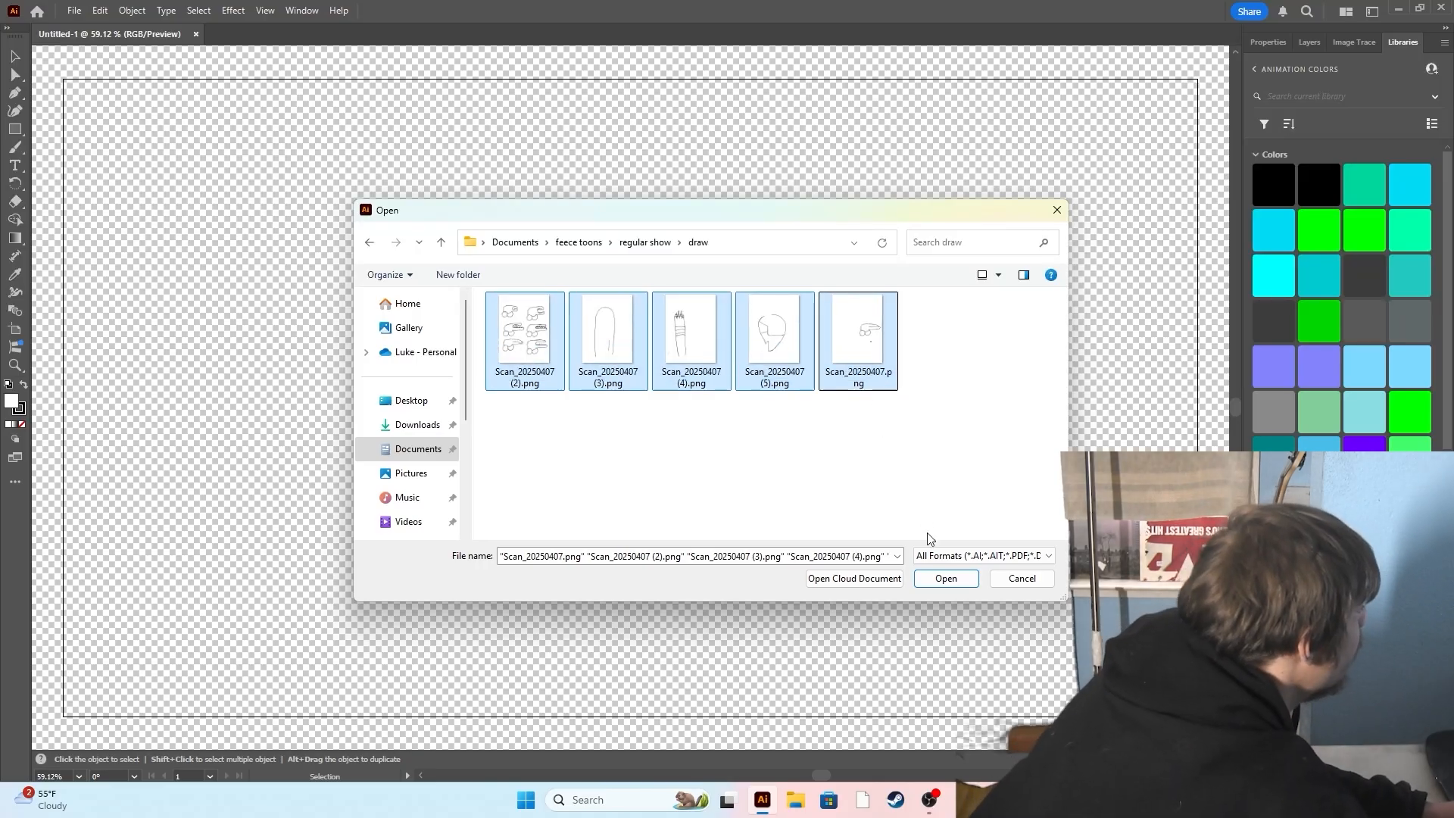
{"action": "left_click", "coordinate": [933, 580]}
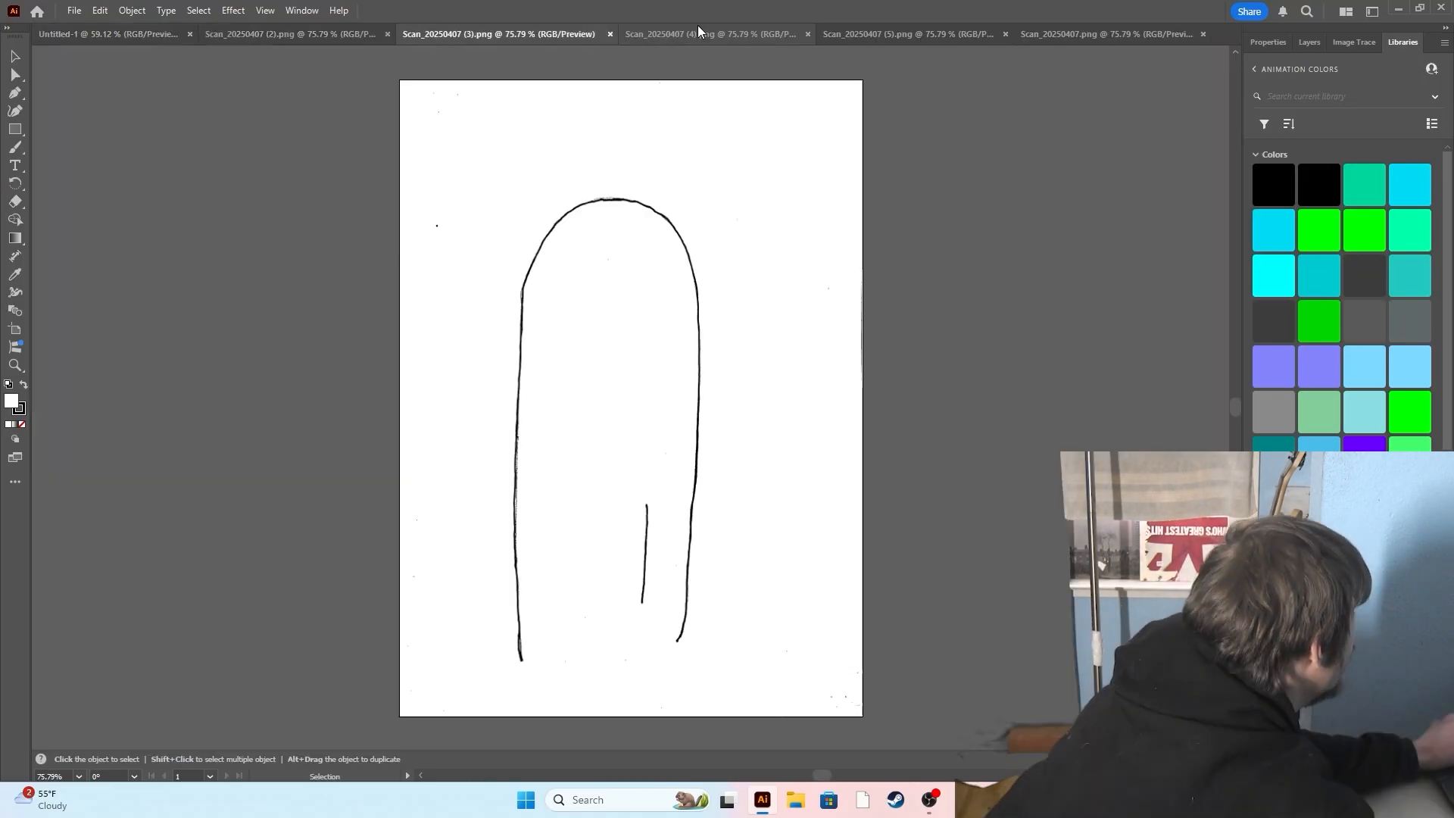
{"action": "left_click", "coordinate": [698, 30]}
{"action": "left_click", "coordinate": [864, 29]}
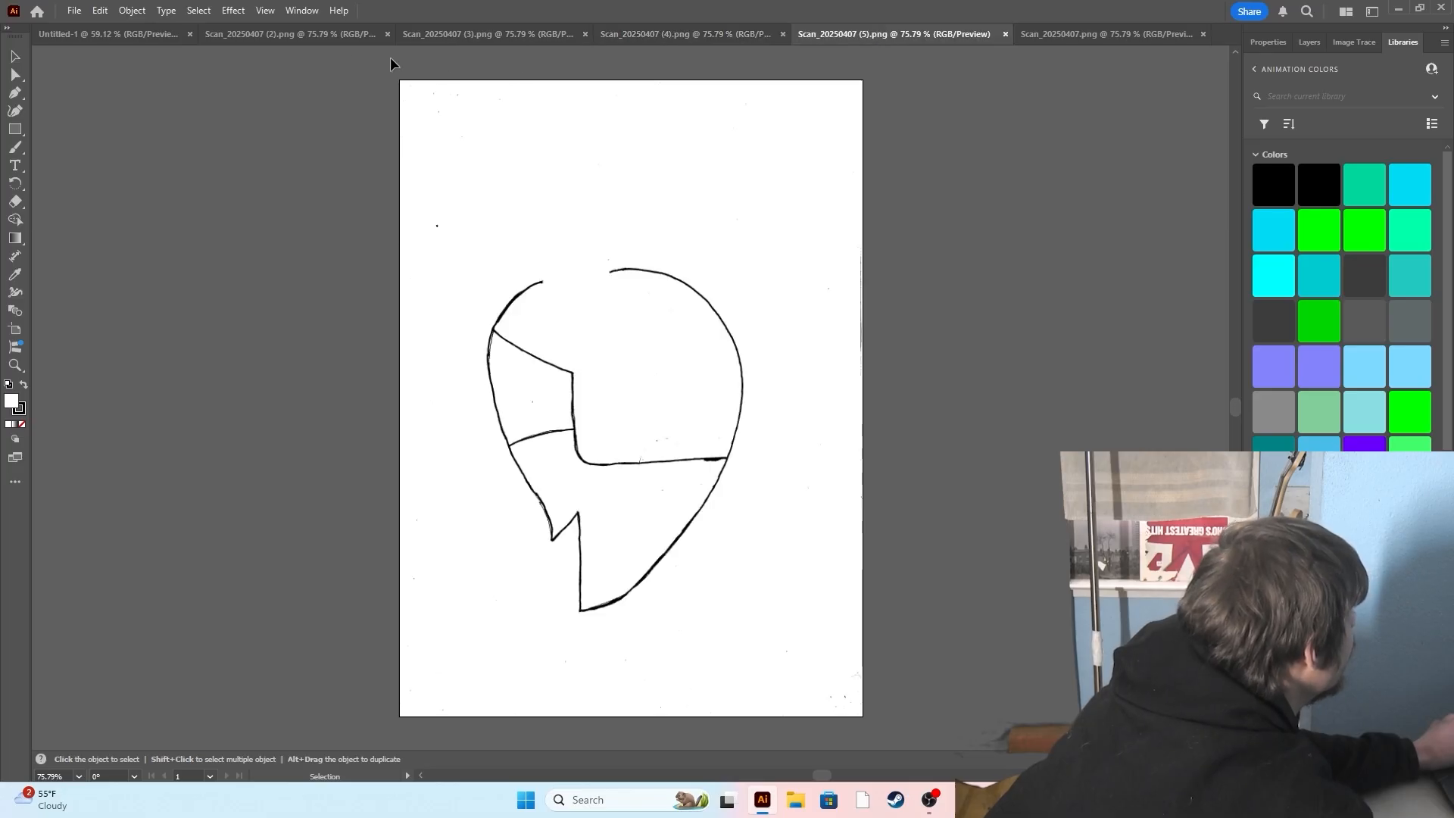
{"action": "left_click_drag", "start_coordinate": [871, 32], "coordinate": [254, 35]}
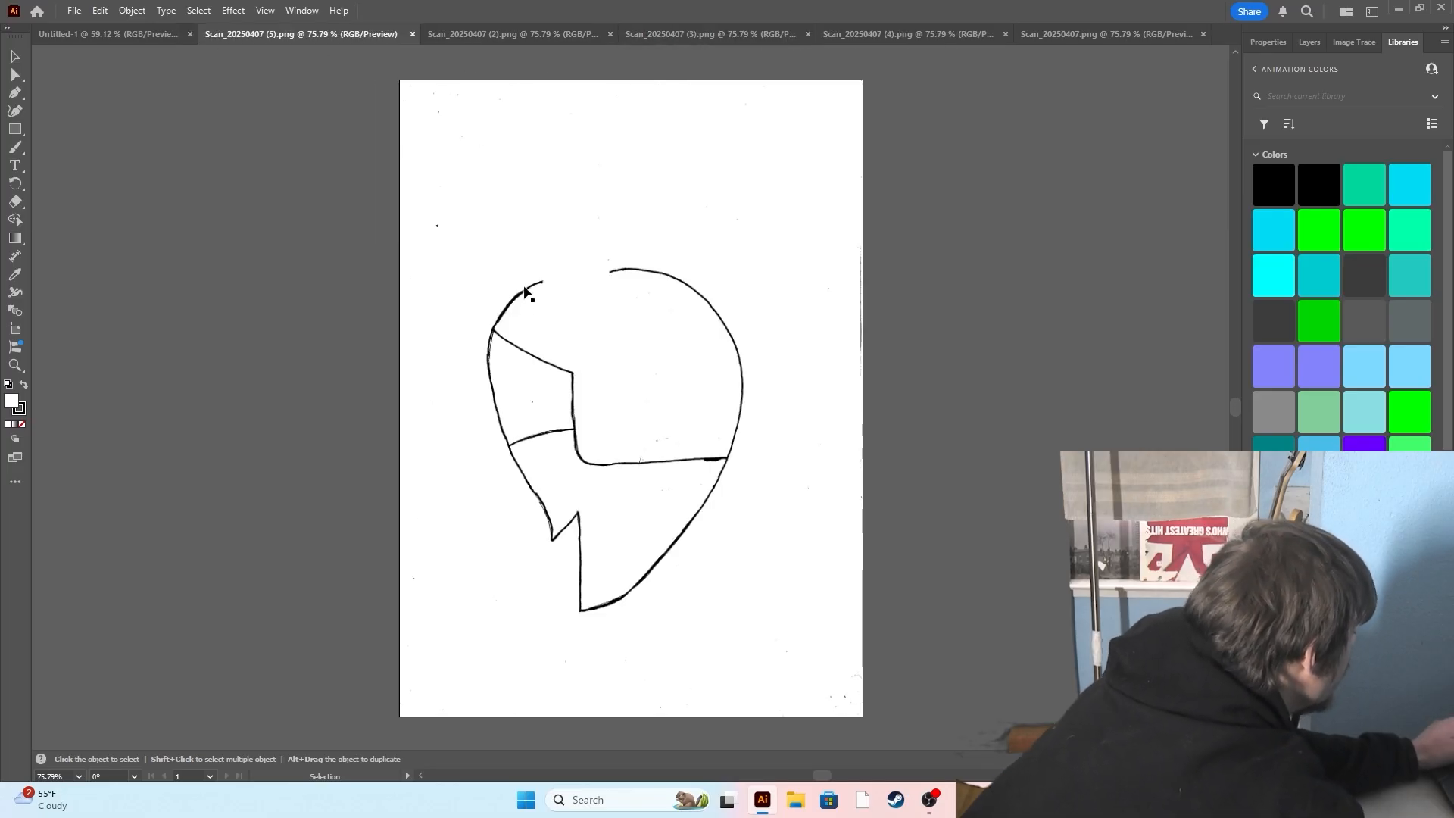
Show the transparency grid and rotate the scanned head drawing by 180 degrees.
{"action": "key", "text": "ctrl+shift+d"}
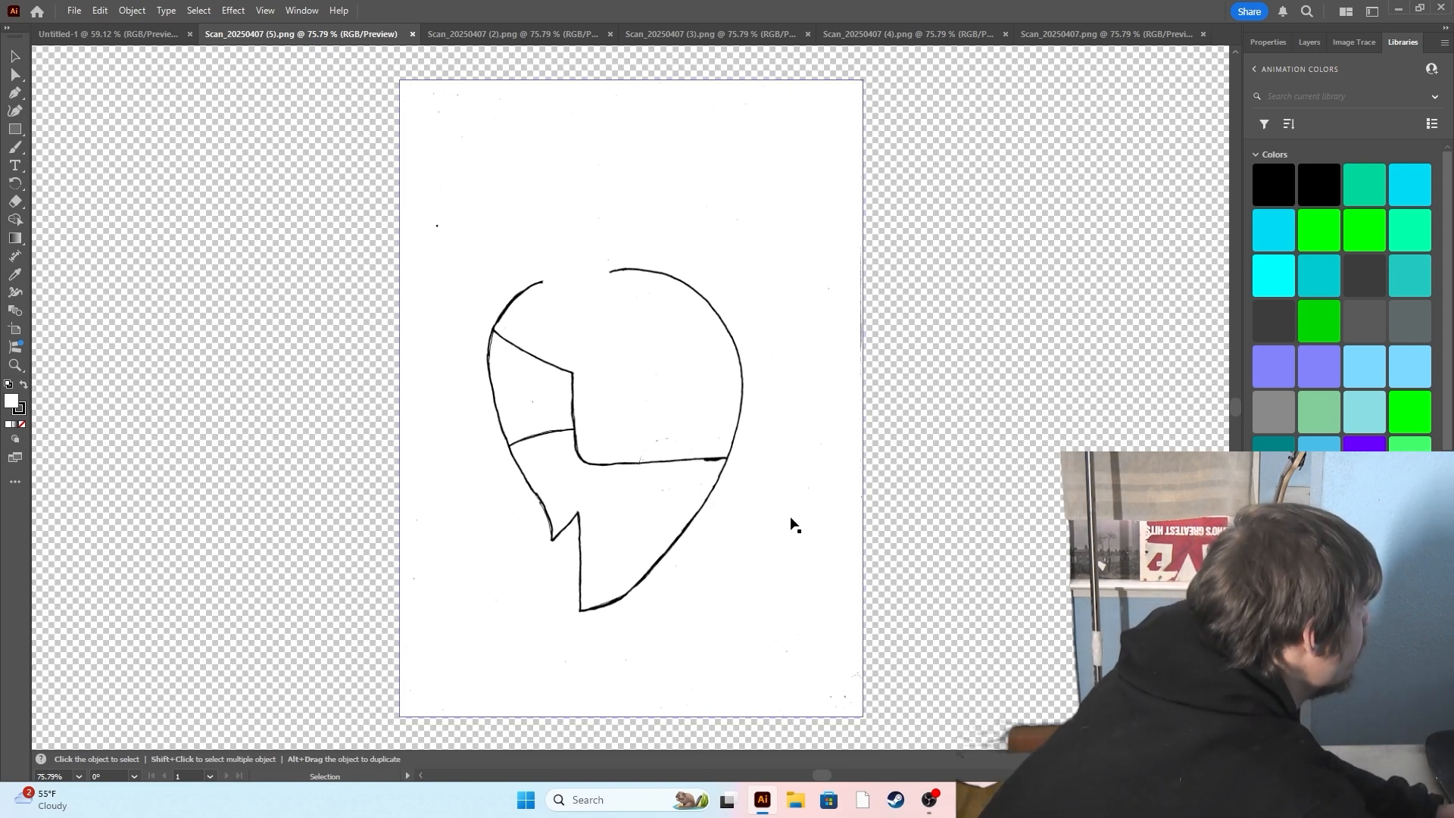
{"action": "right_click", "coordinate": [781, 497]}
{"action": "right_click", "coordinate": [708, 349]}
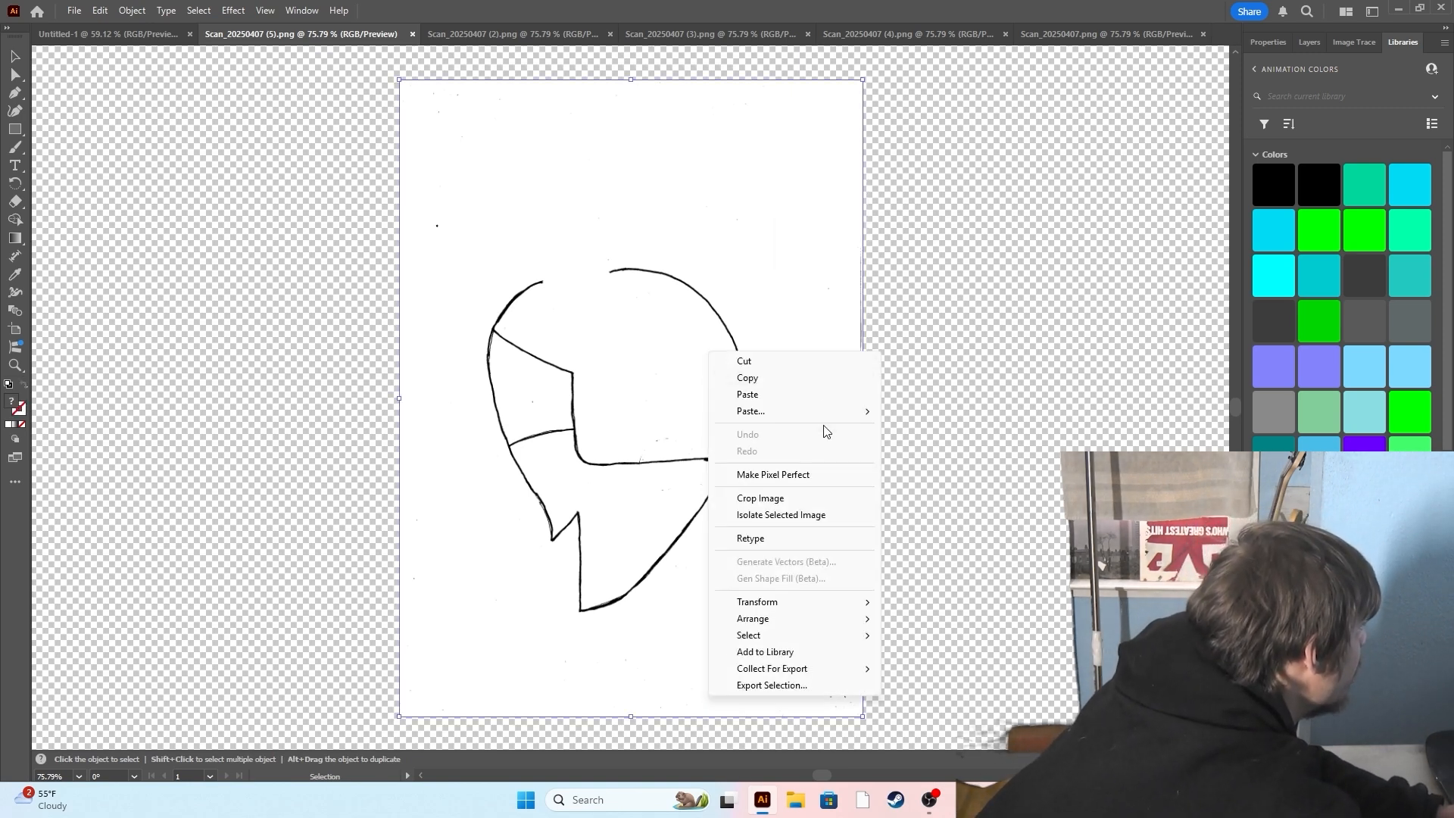
{"action": "mouse_move", "coordinate": [833, 602]}
{"action": "left_click", "coordinate": [1006, 640]}
{"action": "type", "text": "180"}
{"action": "key", "text": "Return"}
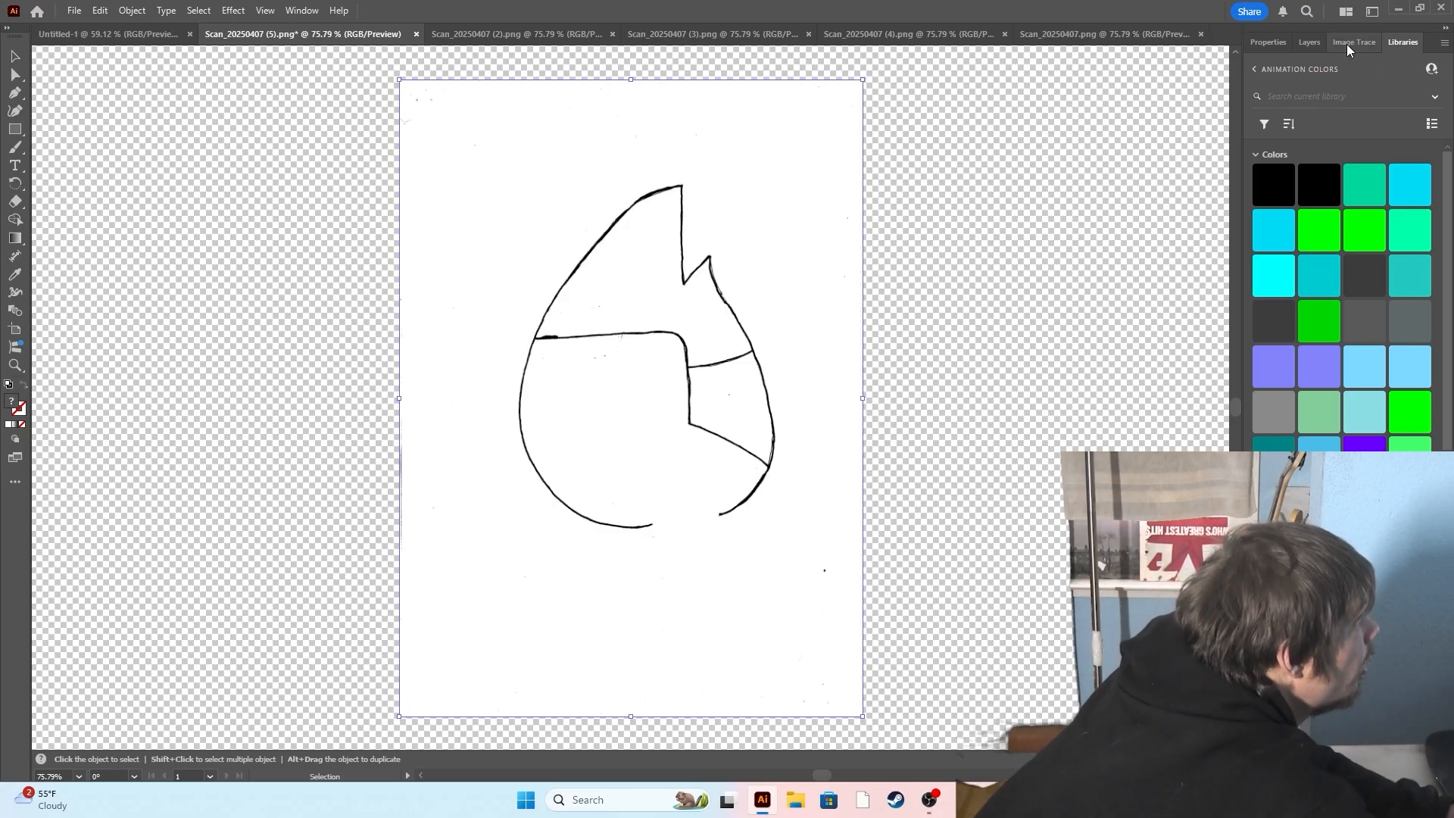
Image-trace the scanned head drawing with the Black and White Logo preset, accepting the slow trace of the large image.
{"action": "left_click", "coordinate": [1353, 43]}
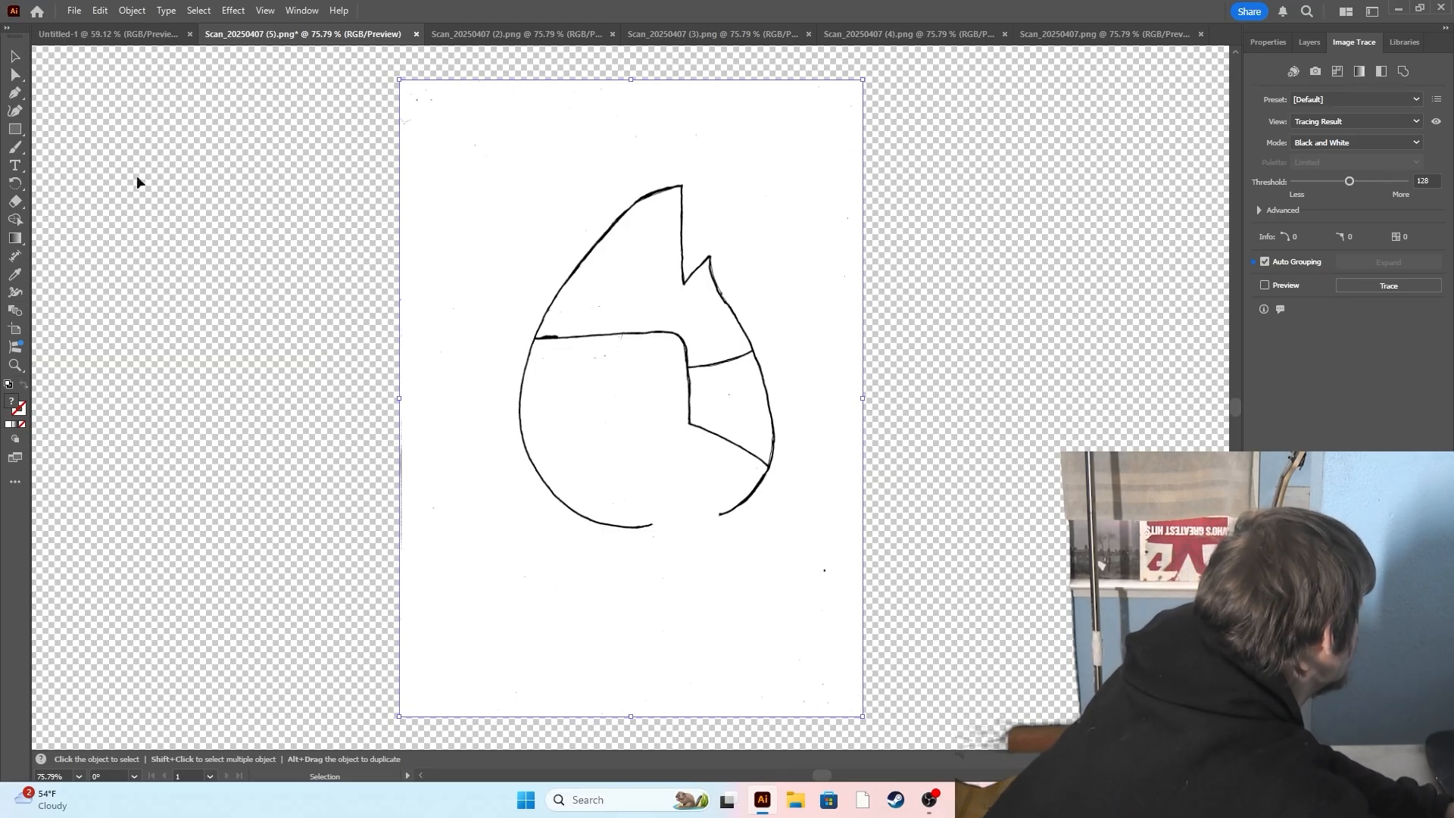
{"action": "left_click", "coordinate": [16, 148]}
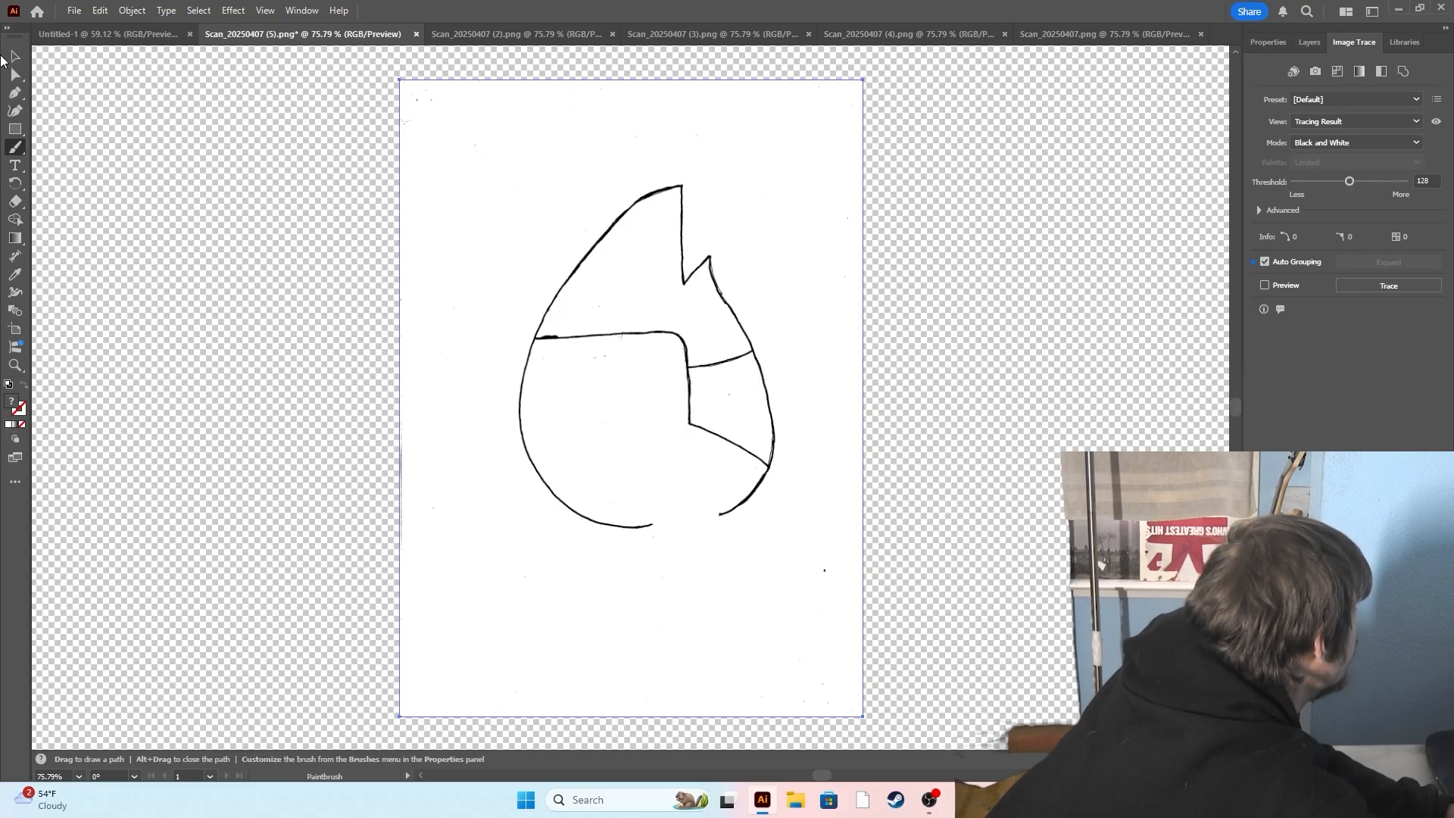
{"action": "left_click", "coordinate": [15, 74]}
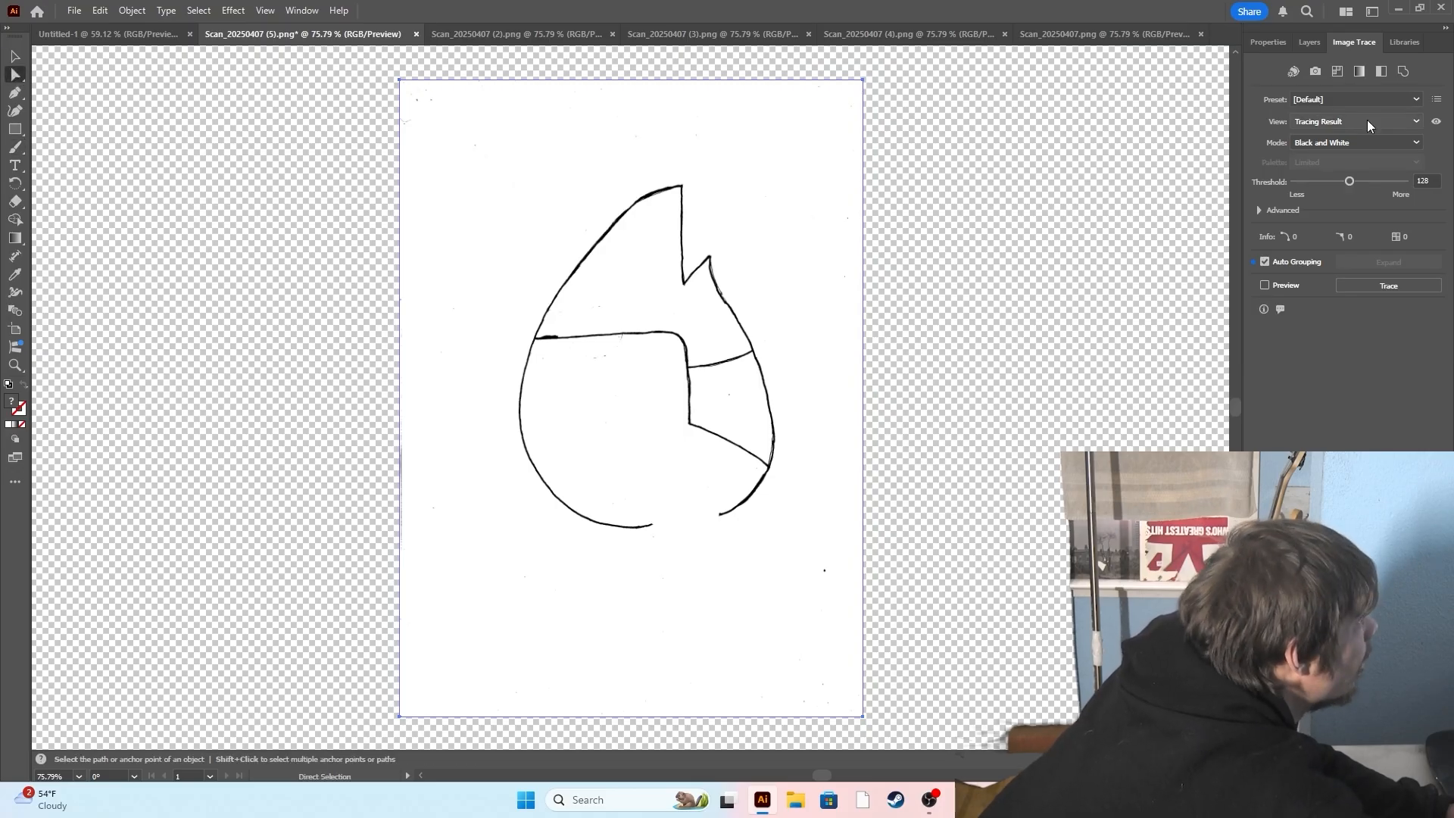
{"action": "left_click", "coordinate": [301, 11]}
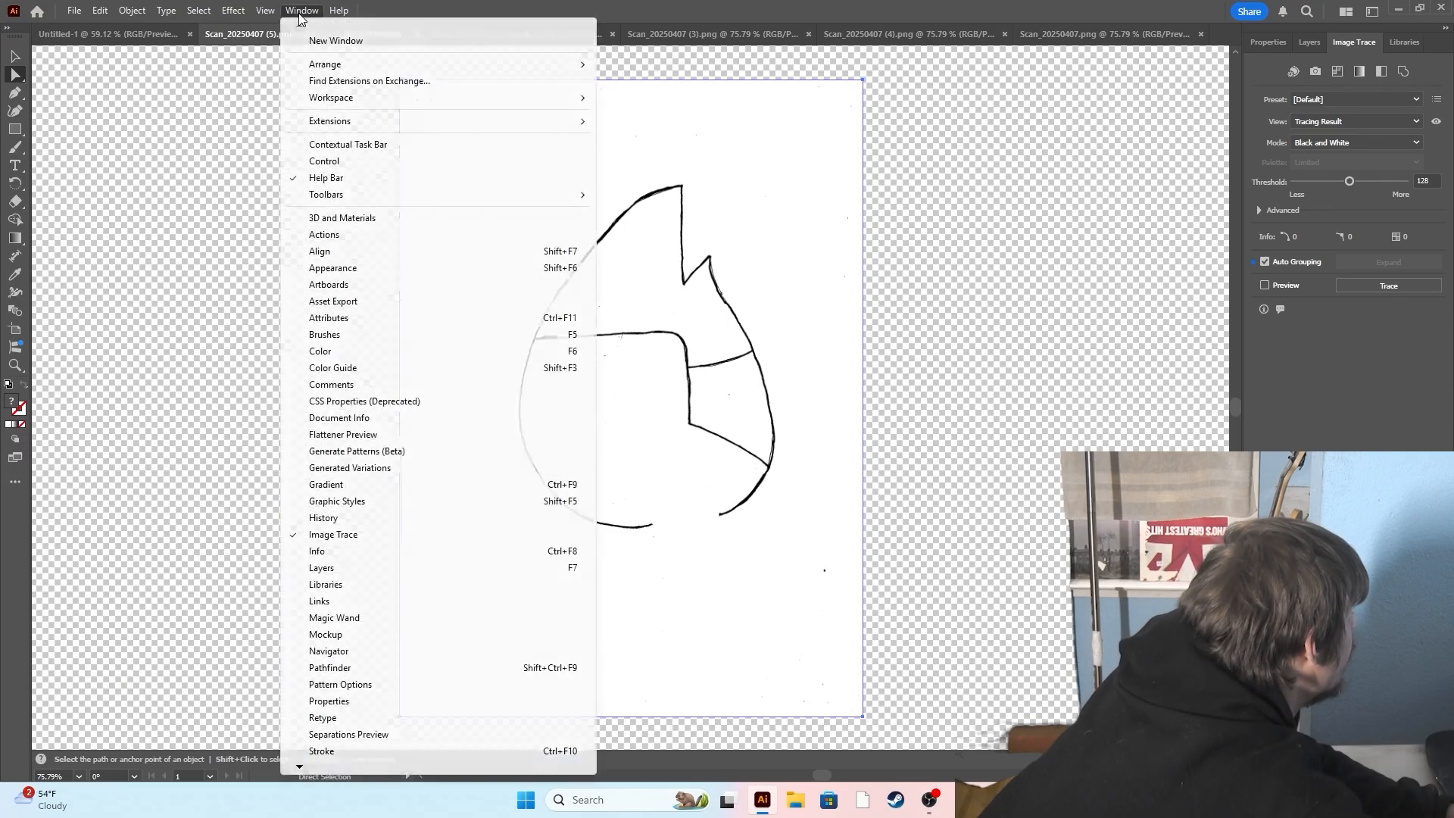
{"action": "left_click", "coordinate": [1124, 204]}
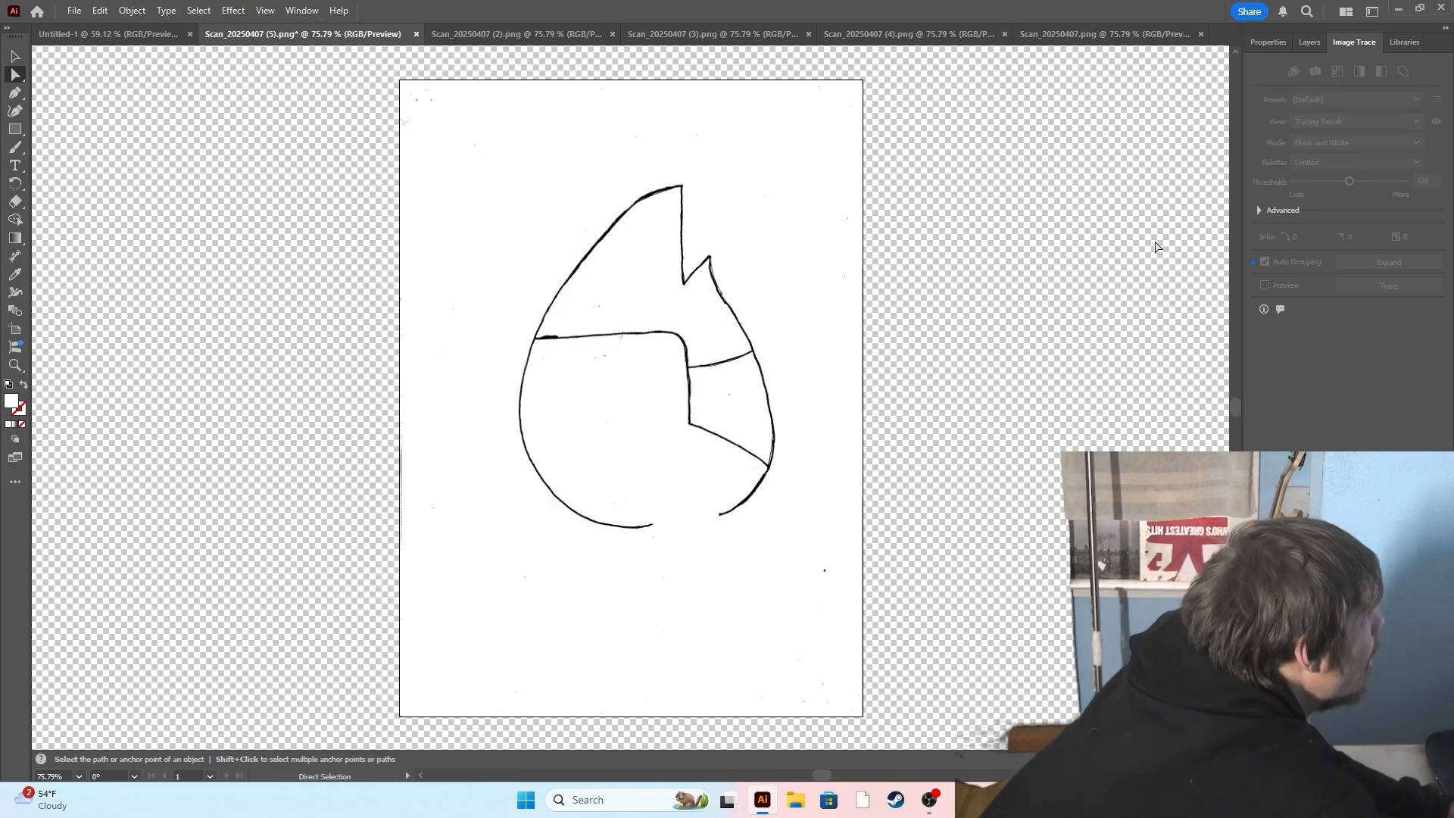
{"action": "left_click", "coordinate": [821, 207]}
{"action": "left_click", "coordinate": [1338, 98]}
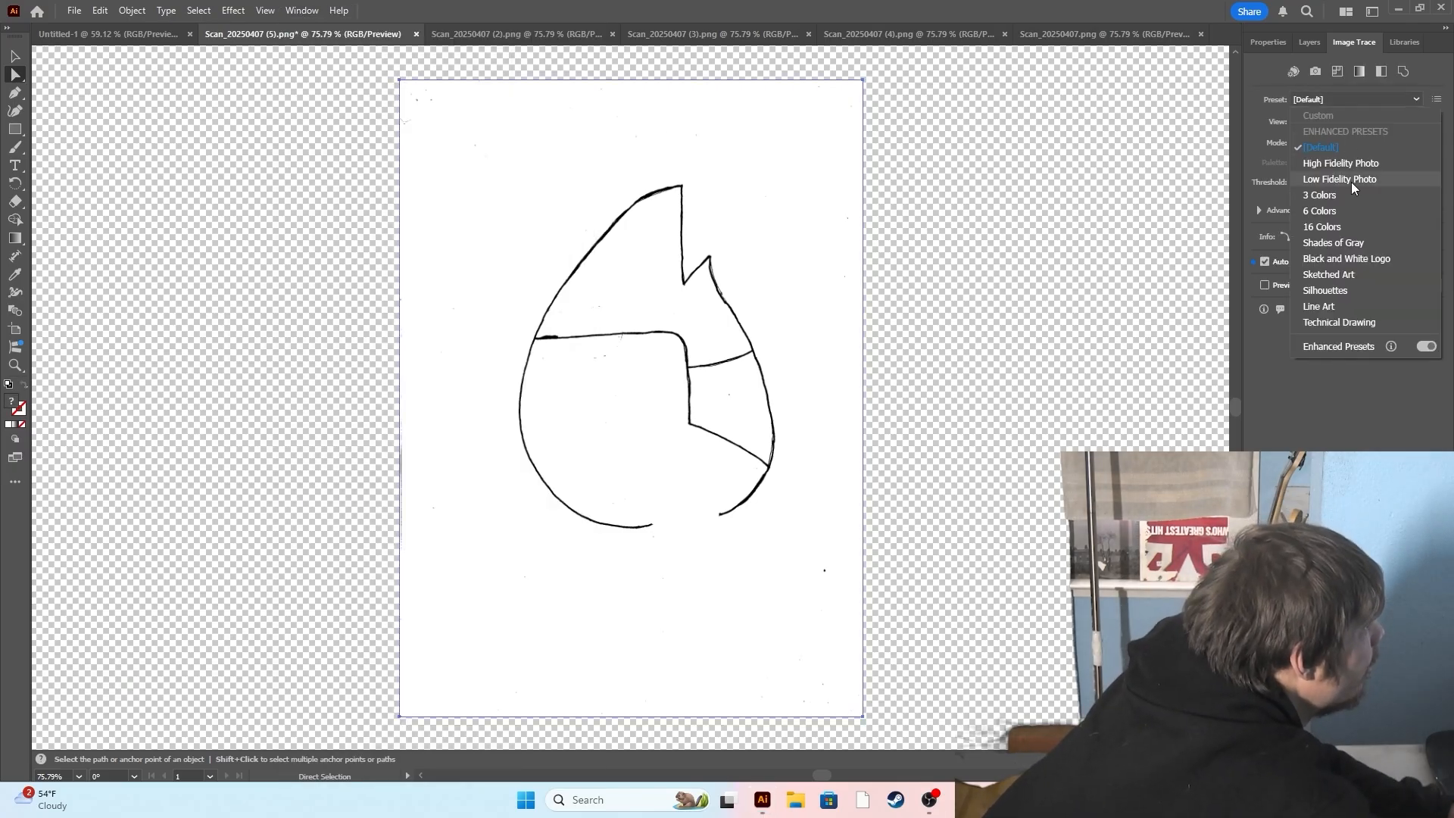
{"action": "left_click", "coordinate": [1356, 259]}
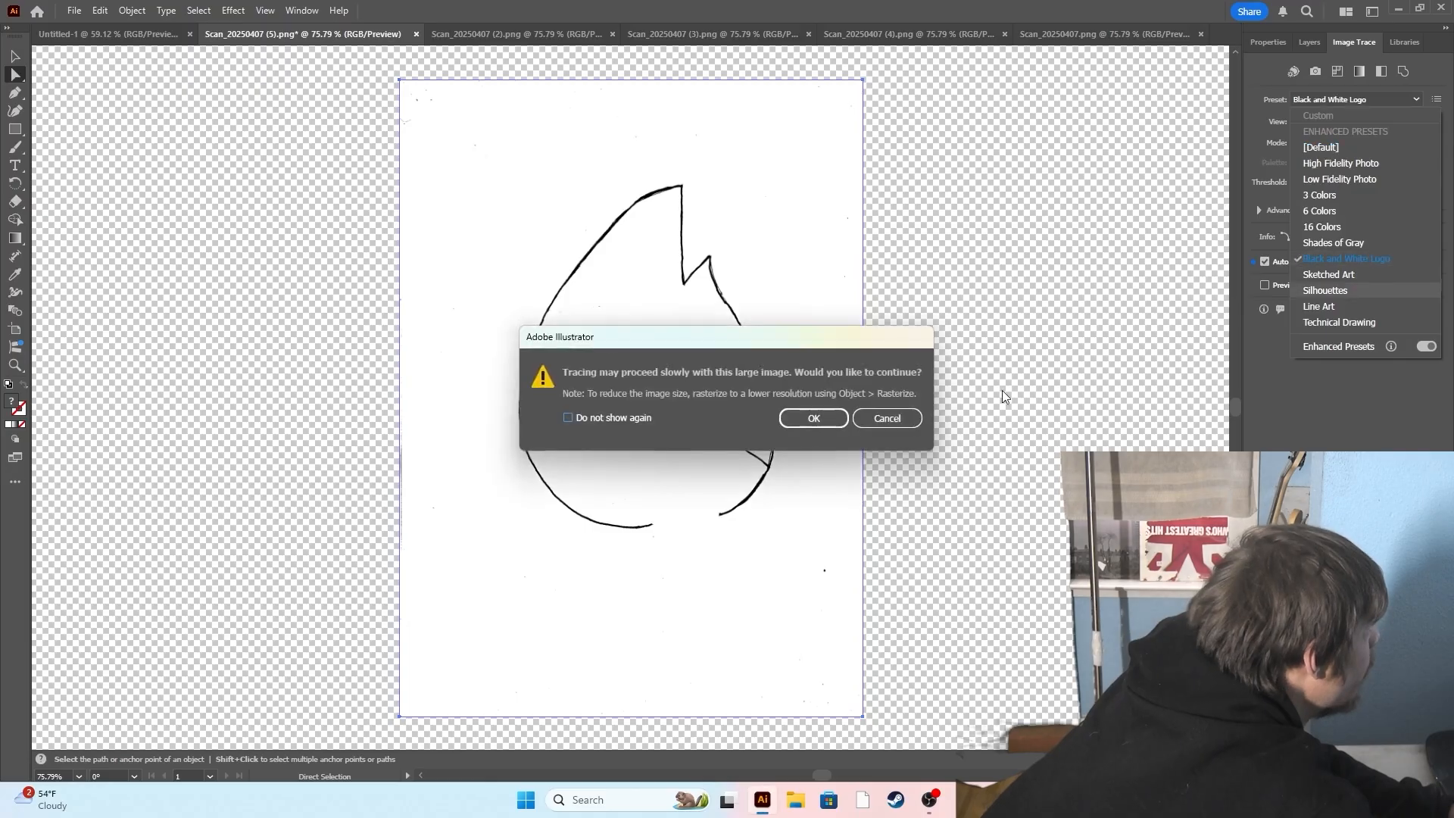
{"action": "left_click", "coordinate": [789, 421]}
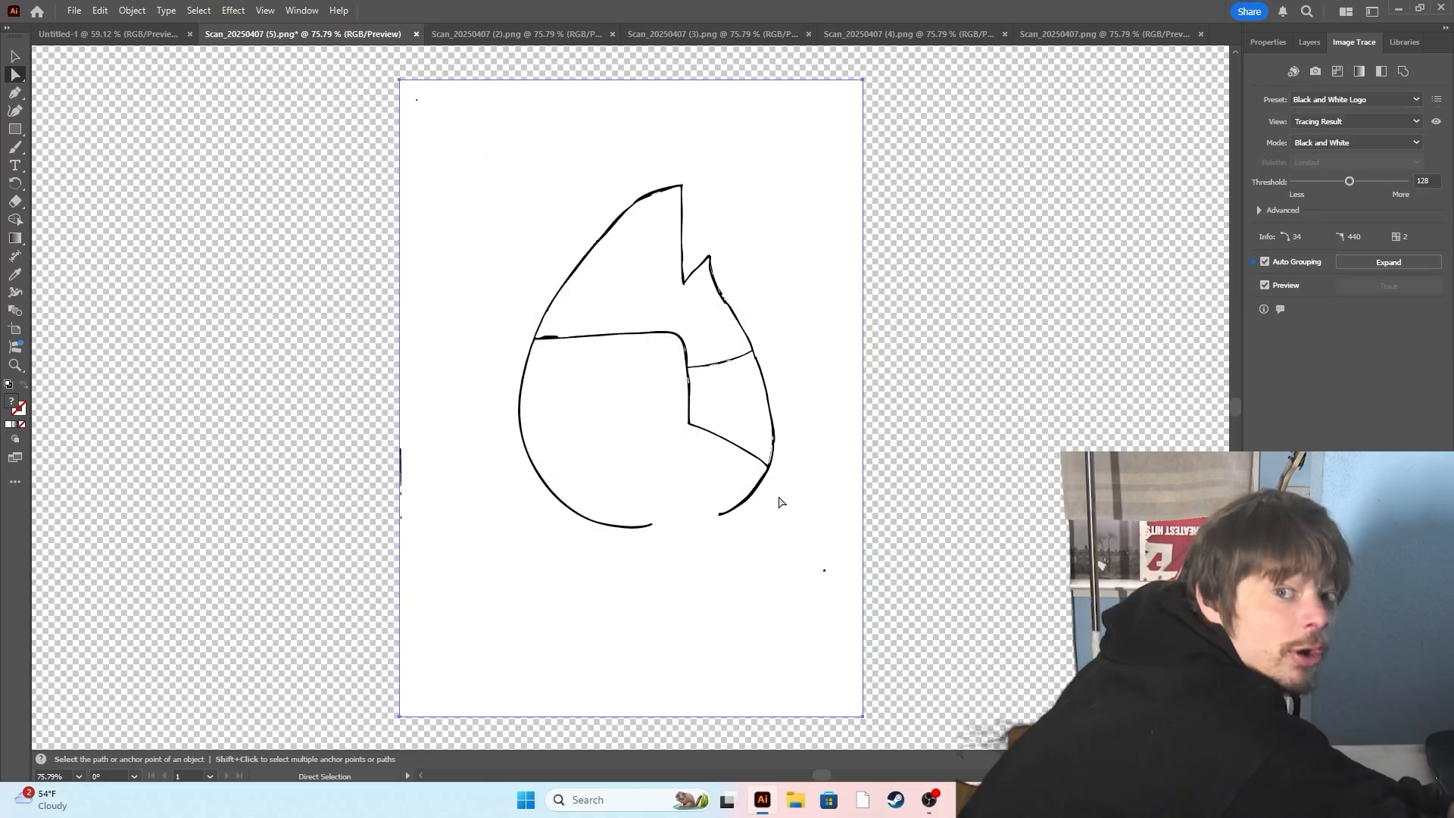
{"action": "left_click", "coordinate": [1316, 98]}
{"action": "left_click", "coordinate": [1154, 167]}
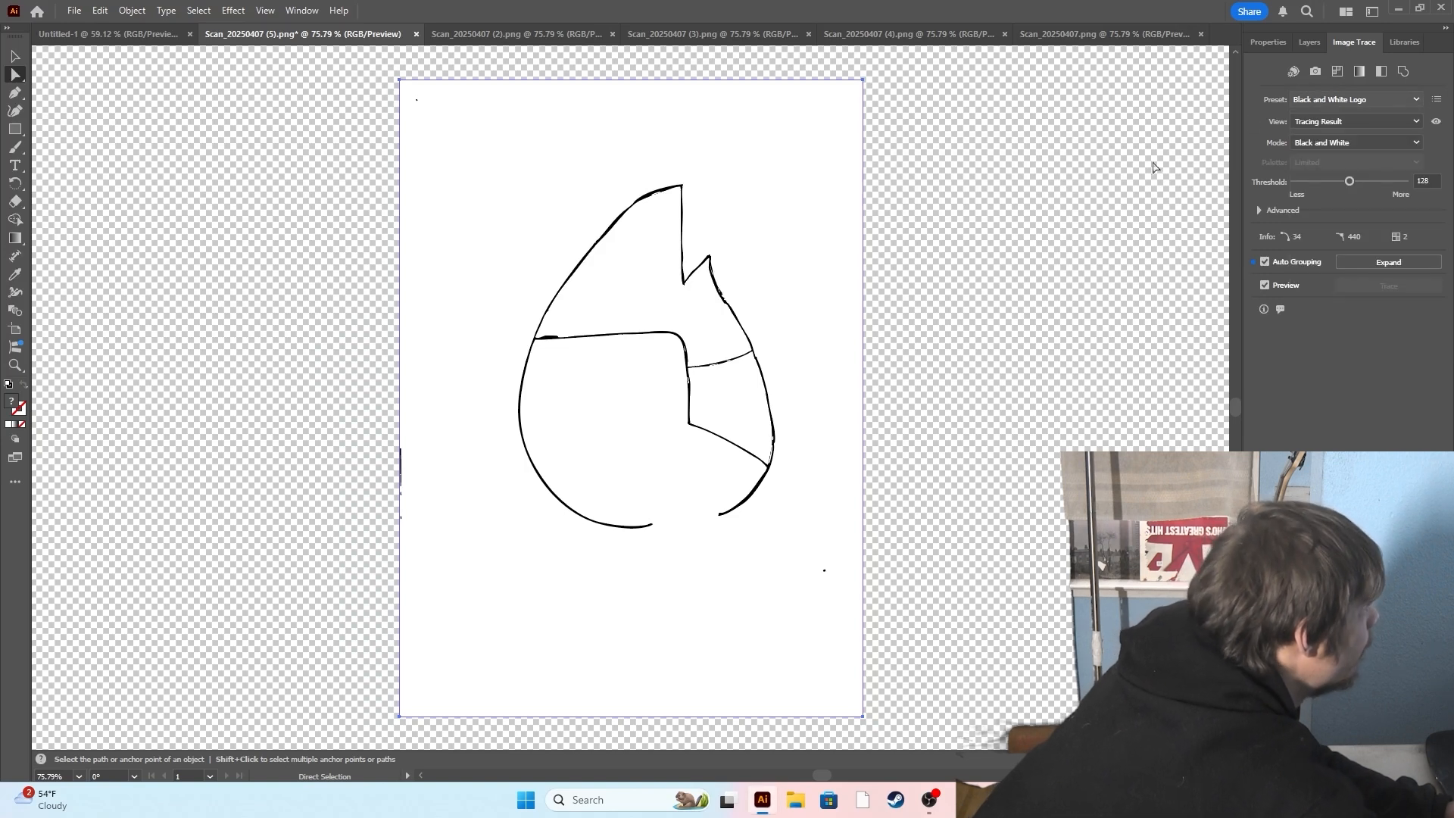
Expand the traced drawing's object and fill into editable paths and deselect it.
{"action": "left_click", "coordinate": [127, 10]}
{"action": "left_click", "coordinate": [151, 225]}
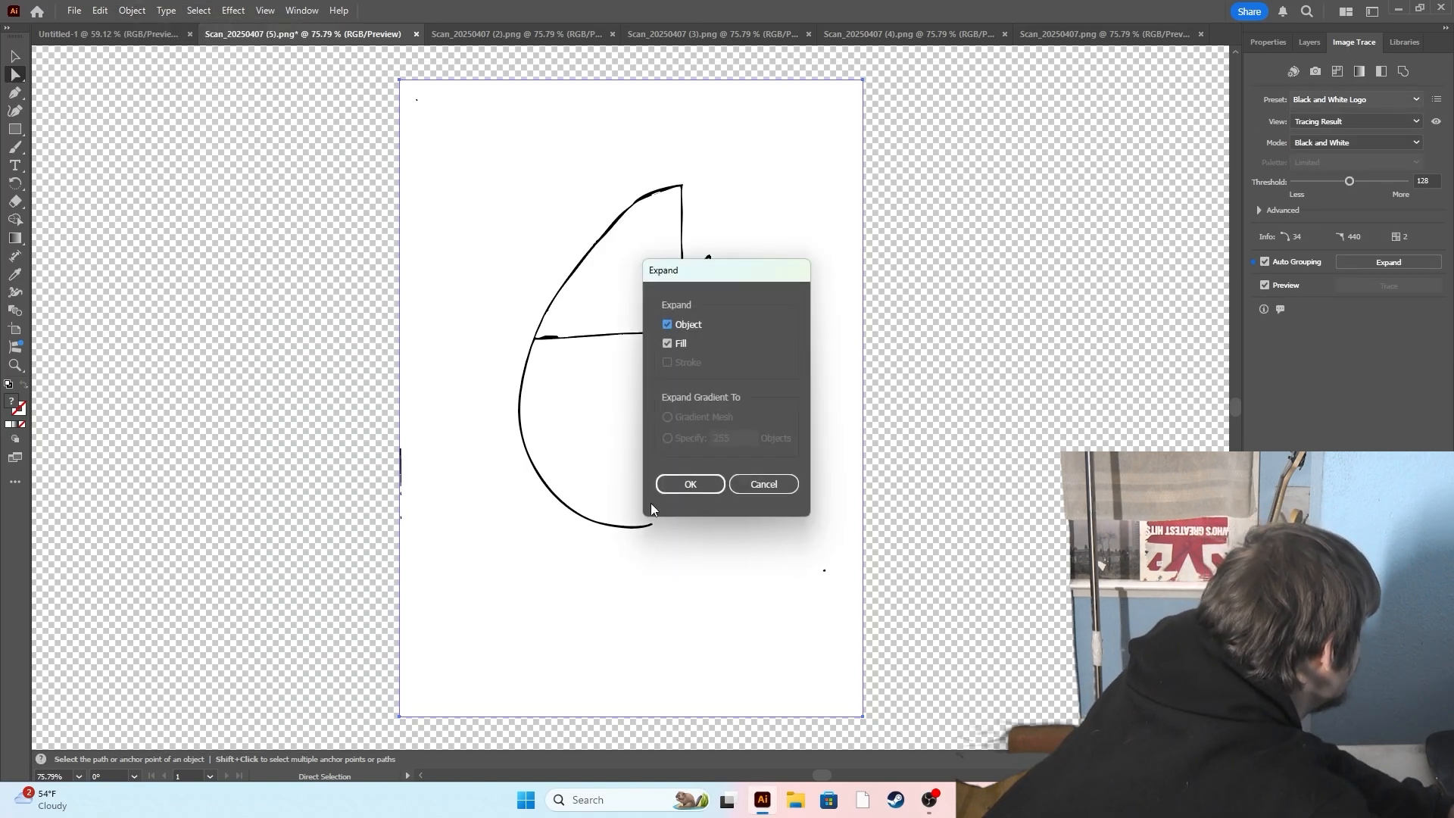
{"action": "left_click", "coordinate": [690, 484]}
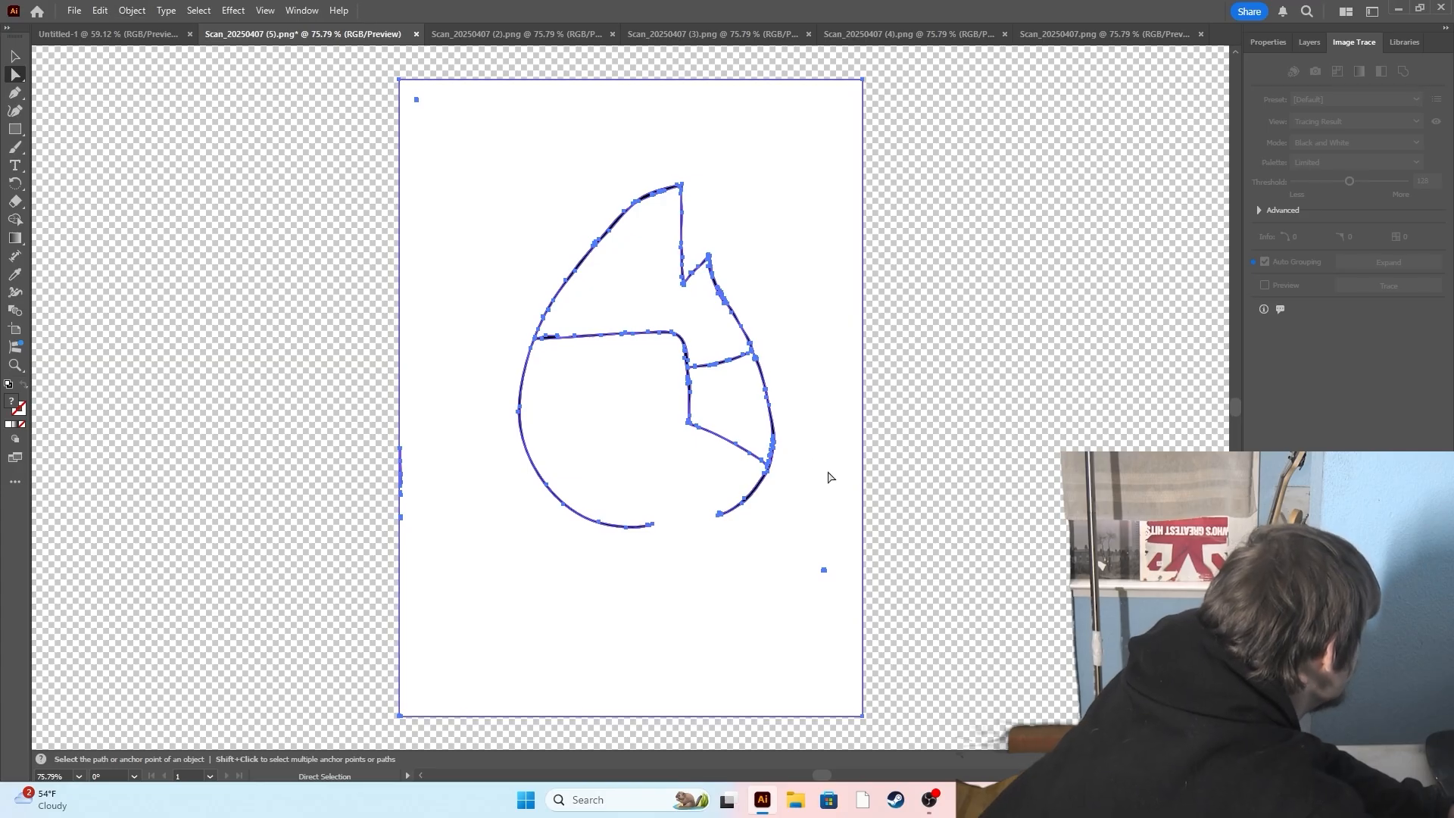
{"action": "left_click", "coordinate": [345, 376]}
Try to separate the white background by erasing across the gap in the head's bottom outline and deleting the surrounding area.
{"action": "key", "text": "shift+e"}
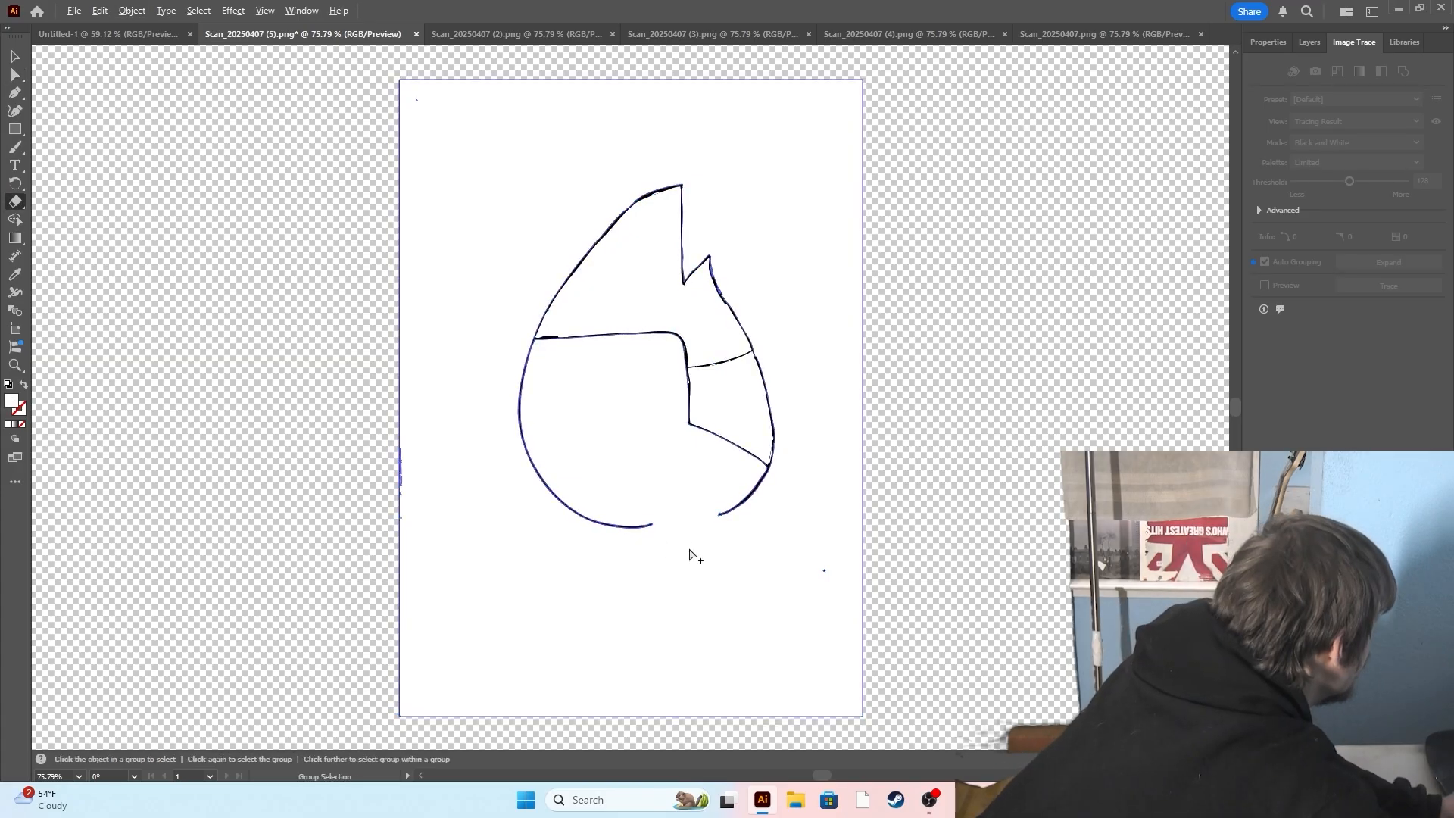
{"action": "scroll", "coordinate": [690, 548], "scroll_direction": "up", "scroll_amount": 2}
{"action": "left_click_drag", "start_coordinate": [757, 497], "coordinate": [609, 517]}
{"action": "key", "text": "a"}
{"action": "key", "text": "Delete"}
{"action": "key", "text": "ctrl+z"}
{"action": "left_click", "coordinate": [15, 219]}
{"action": "scroll", "coordinate": [712, 492], "scroll_direction": "up", "scroll_amount": 3}
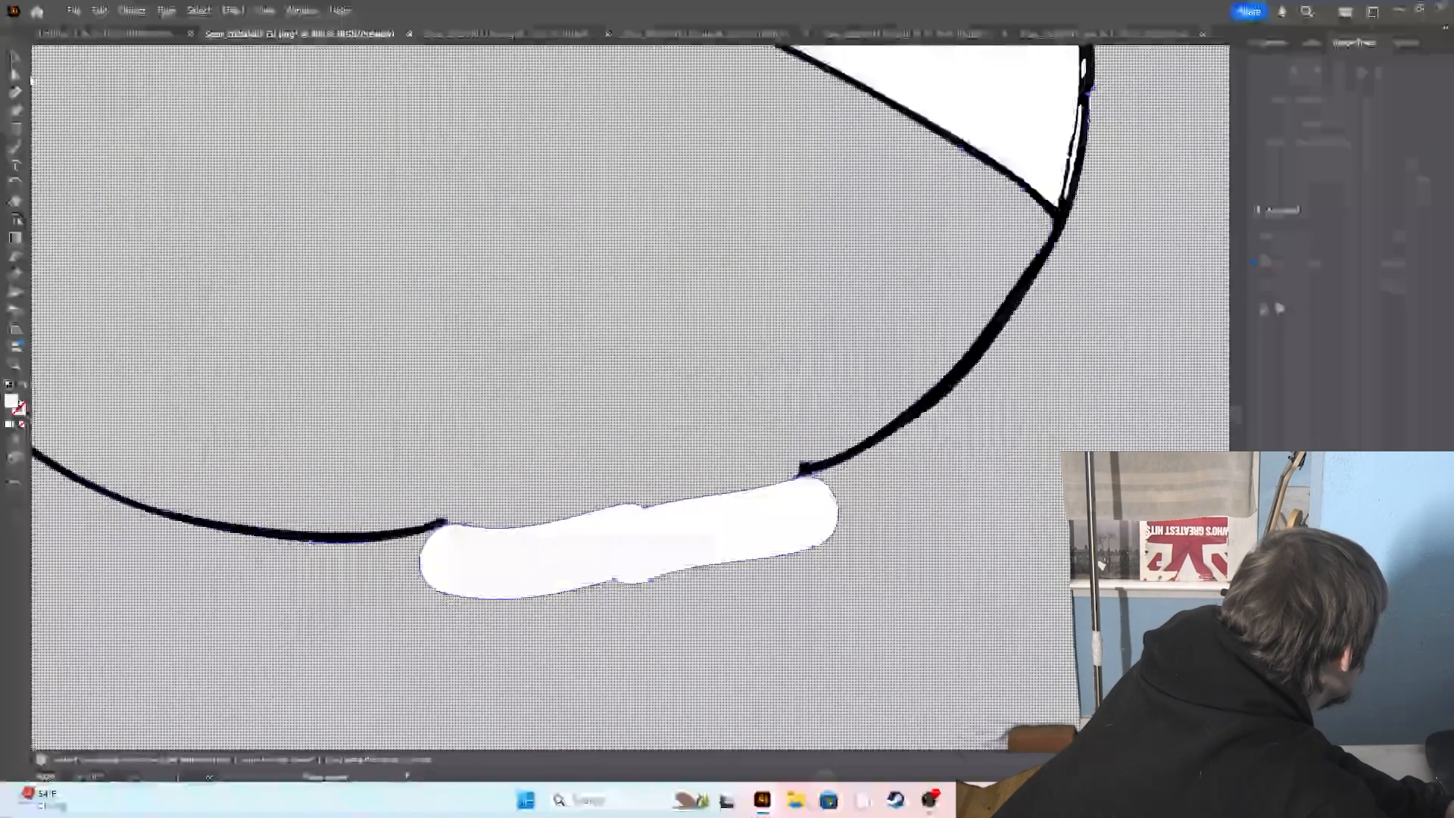
Erase across the gap between the two bottom outline ends and delete the white background around the head.
{"action": "key", "text": "a"}
{"action": "left_click", "coordinate": [15, 201]}
{"action": "left_click_drag", "start_coordinate": [470, 541], "coordinate": [773, 489]}
{"action": "key", "text": "a"}
{"action": "scroll", "coordinate": [625, 507], "scroll_direction": "down", "scroll_amount": 5}
{"action": "left_click", "coordinate": [630, 530]}
{"action": "key", "text": "Delete"}
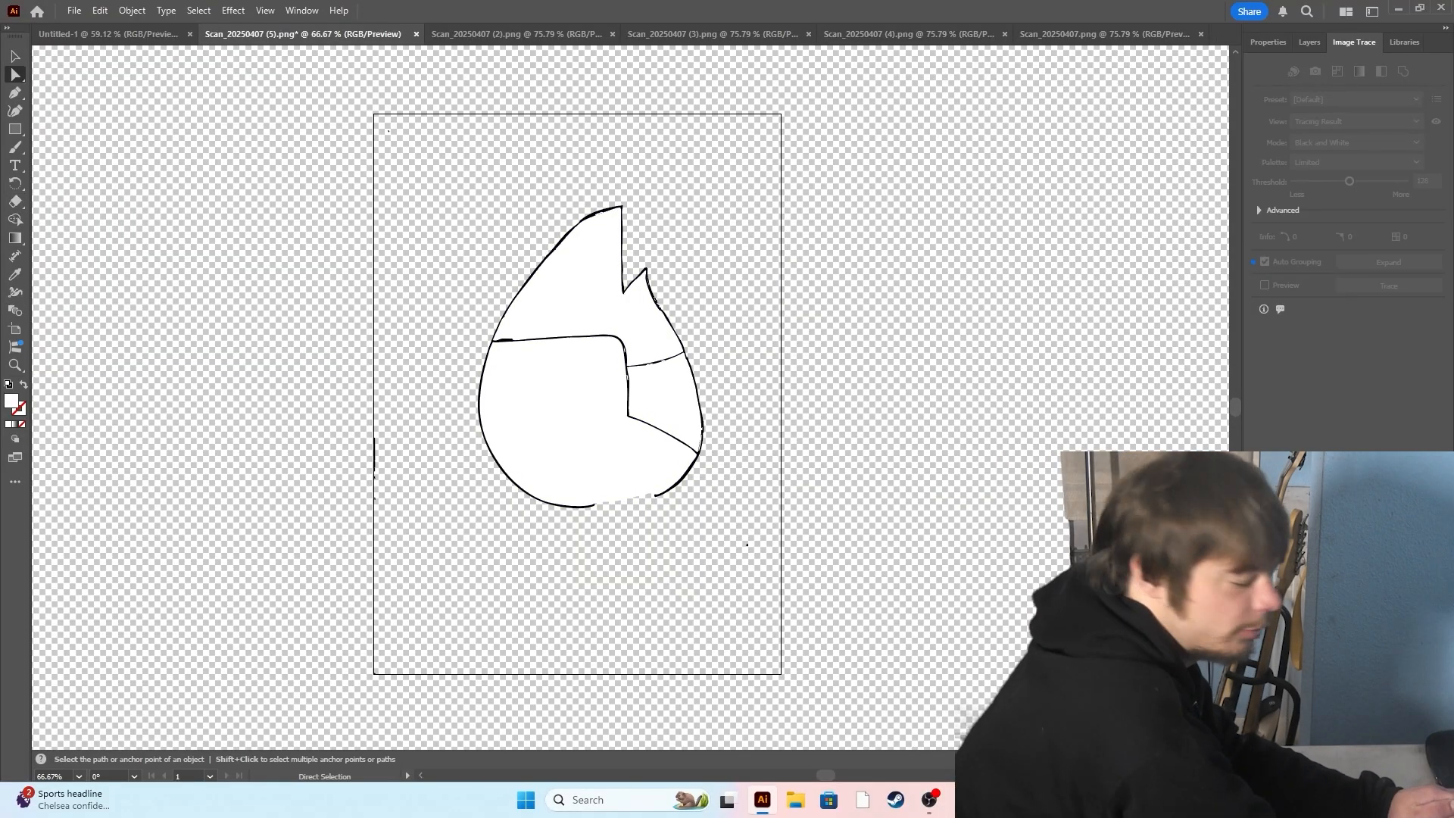
Fill the head's spiky upper section with blue and the small side section with purple from the Animation Colors library.
{"action": "left_click", "coordinate": [584, 288]}
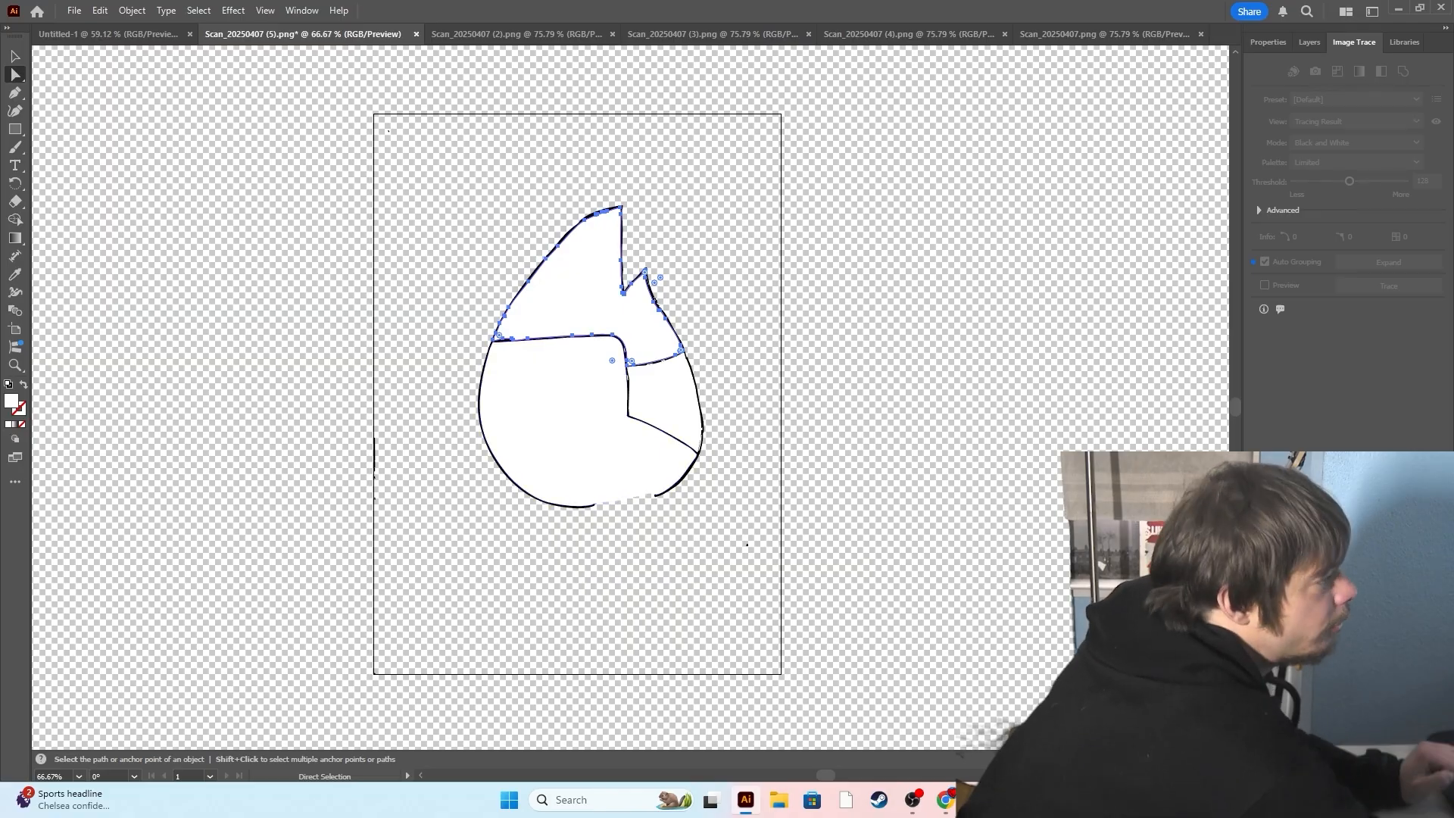
{"action": "left_click", "coordinate": [1404, 41]}
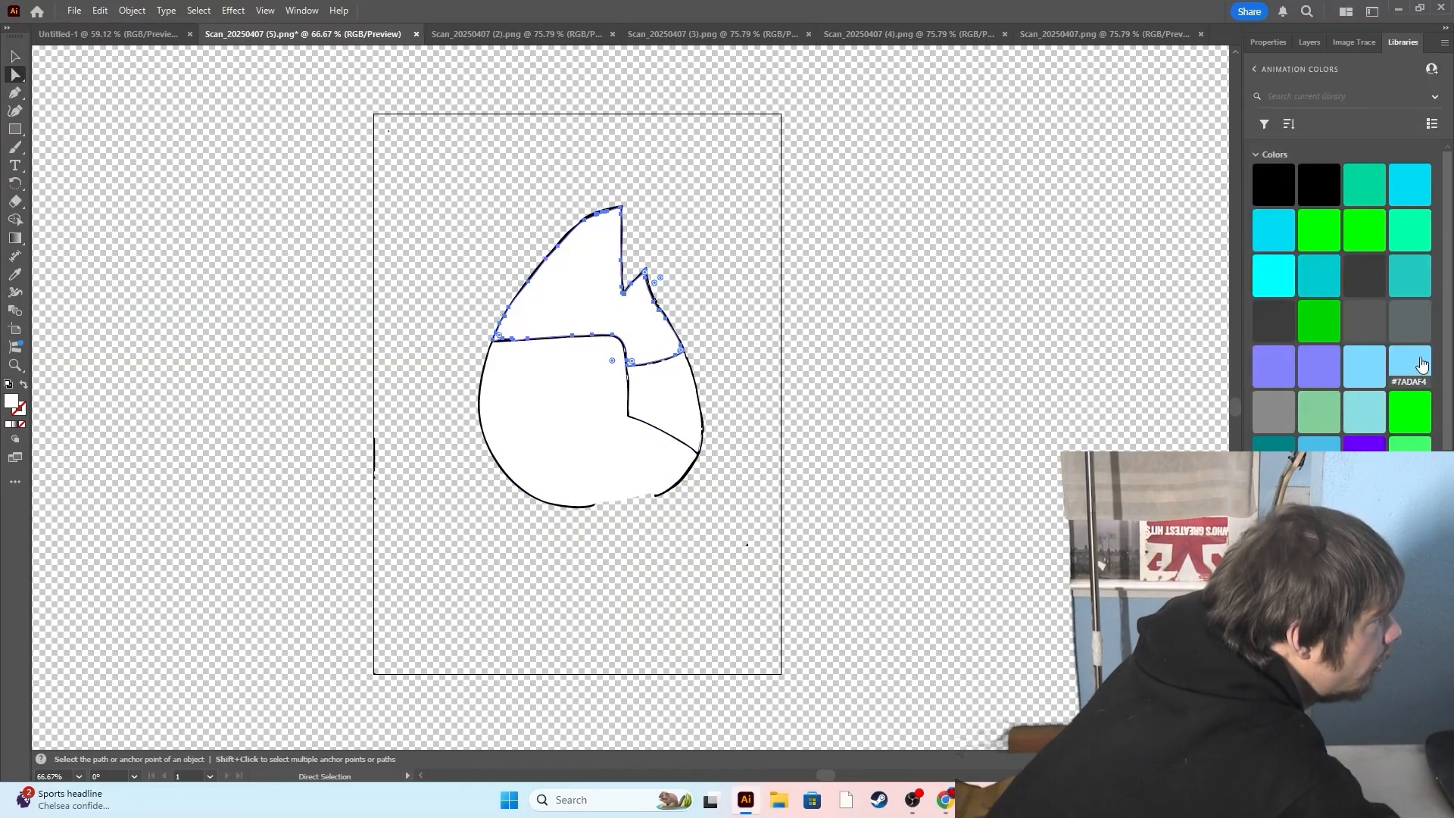
{"action": "left_click", "coordinate": [1421, 365]}
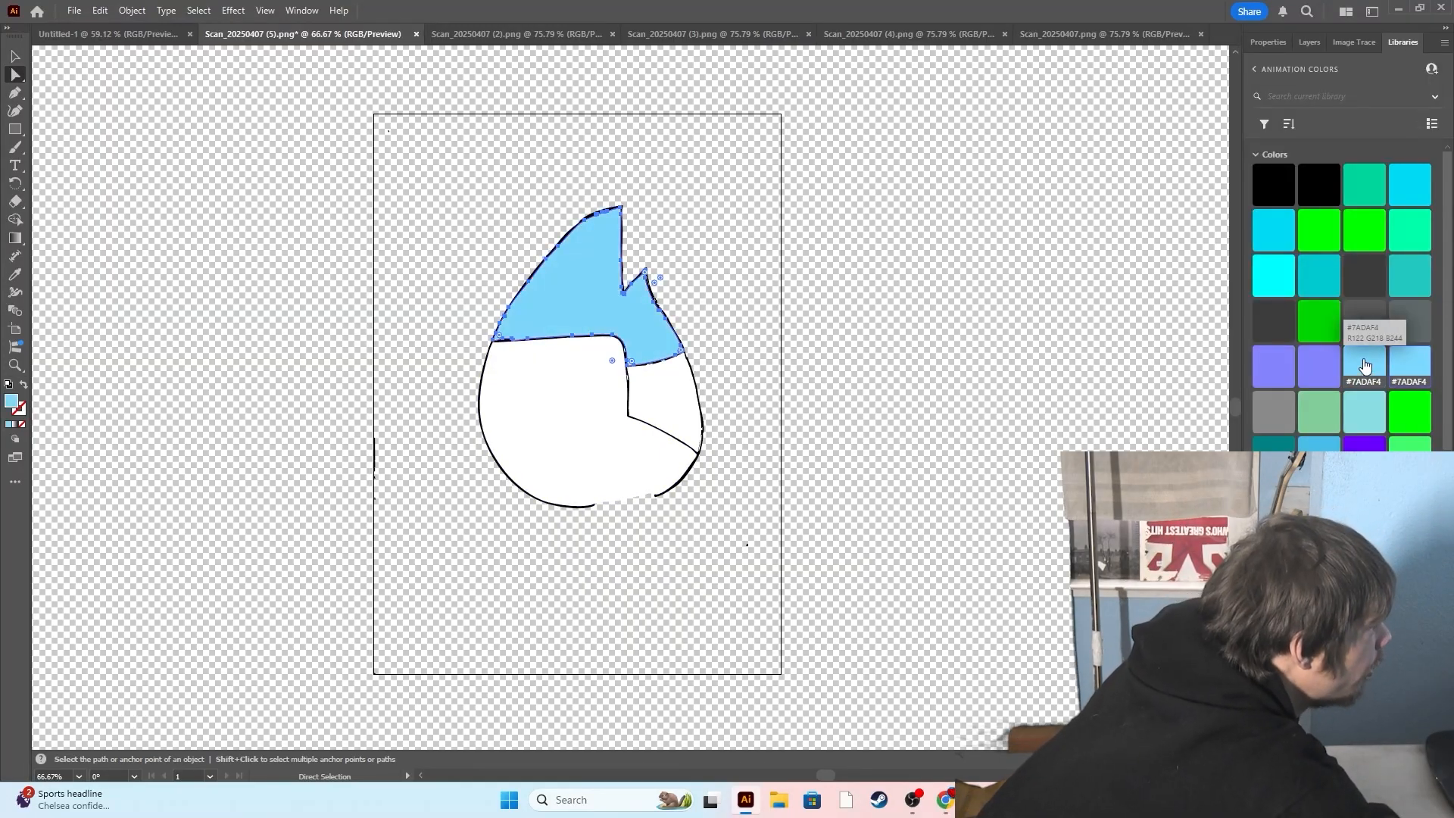
{"action": "left_click", "coordinate": [1319, 444]}
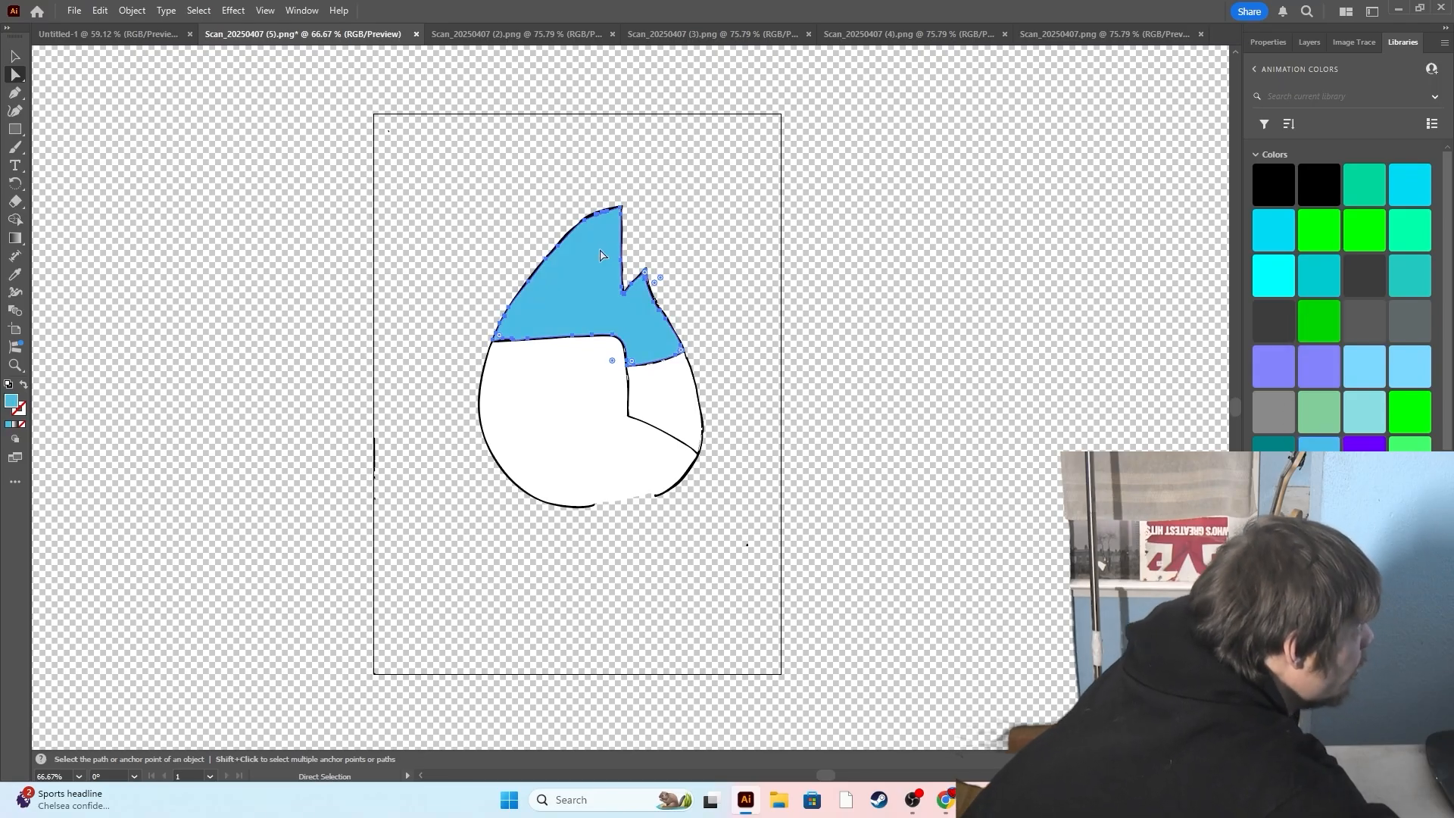
{"action": "left_click", "coordinate": [1332, 360]}
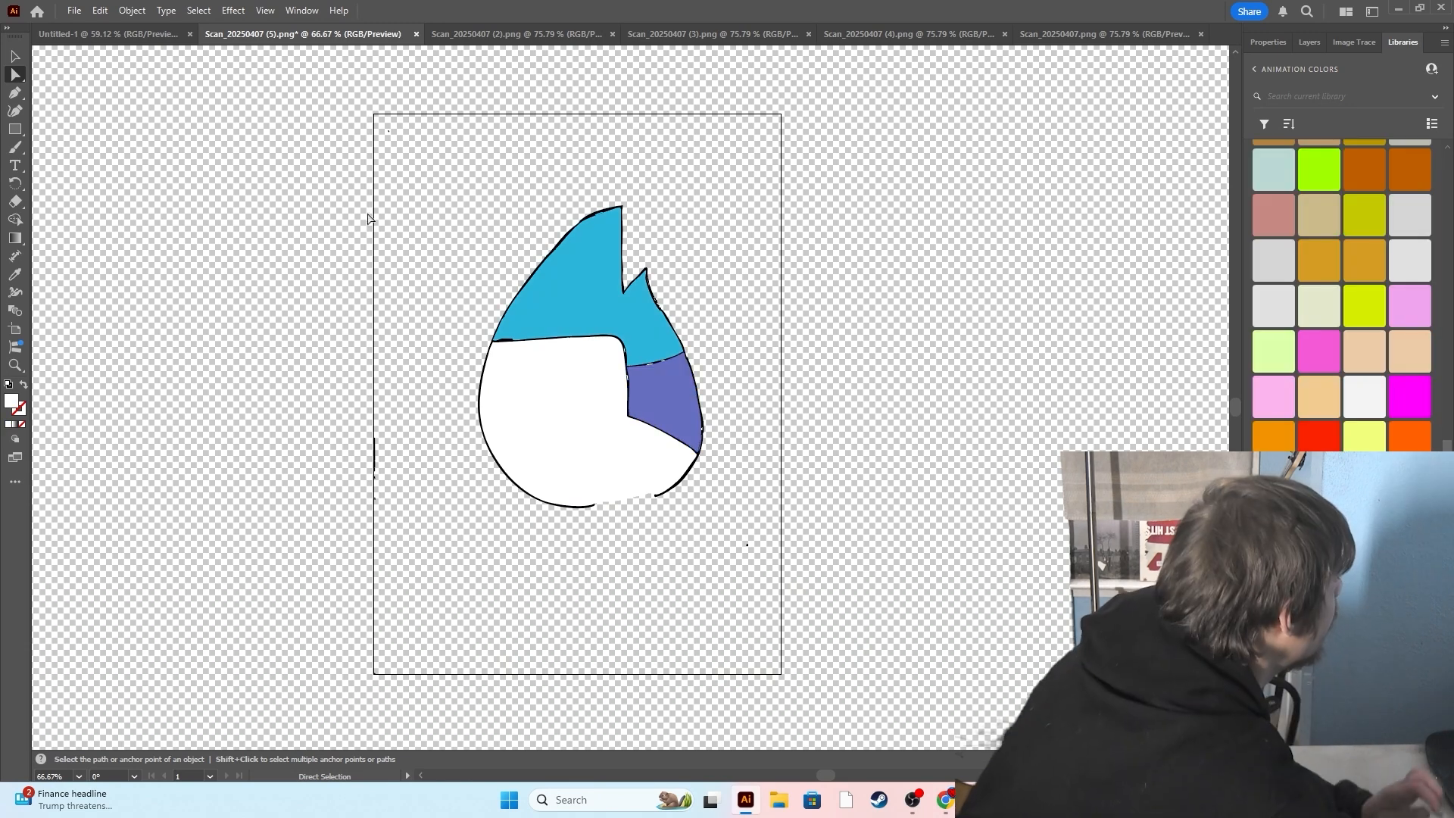
Copy the coloured head artwork and paste it into the Untitled-1 document.
{"action": "key", "text": "ctrl+a"}
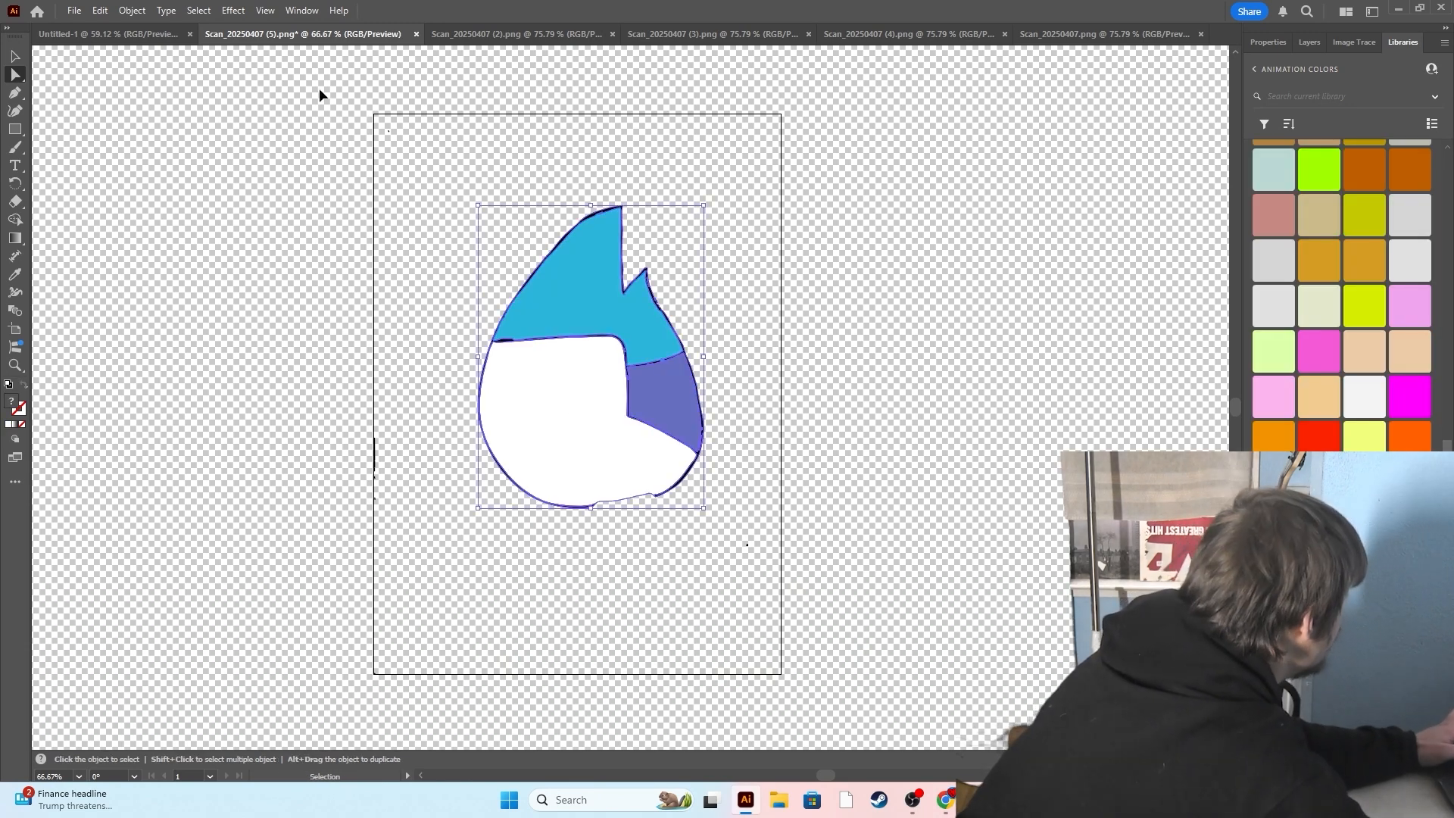
{"action": "left_click", "coordinate": [74, 12]}
{"action": "left_click", "coordinate": [416, 133]}
{"action": "left_click", "coordinate": [415, 133]}
{"action": "left_click", "coordinate": [133, 37]}
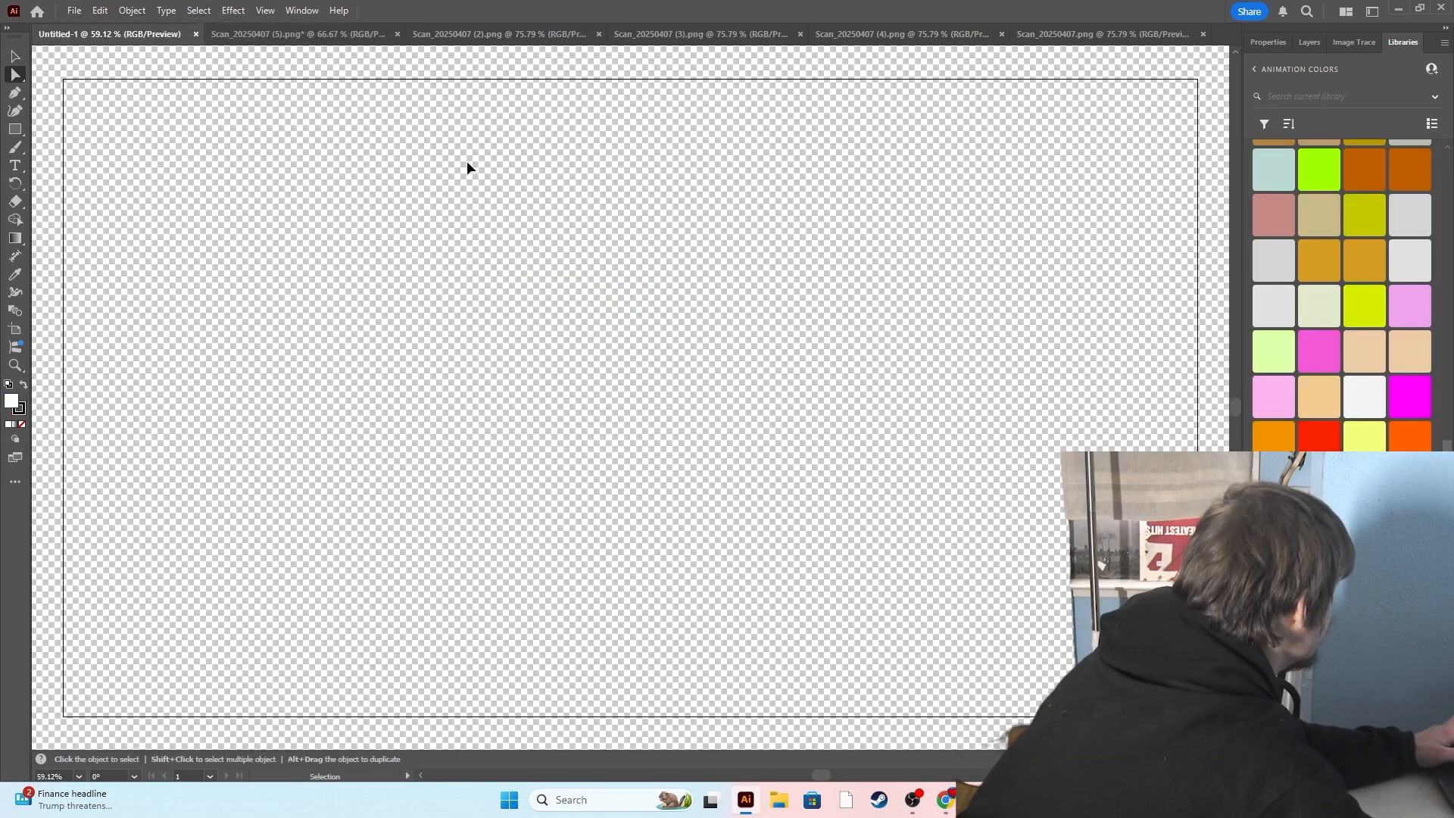
{"action": "key", "text": "ctrl+v"}
{"action": "left_click", "coordinate": [446, 156]}
Export the coloured head artwork as a PNG named head into the regular show project's mordicia folder.
{"action": "left_click", "coordinate": [83, 9]}
{"action": "mouse_move", "coordinate": [253, 358]}
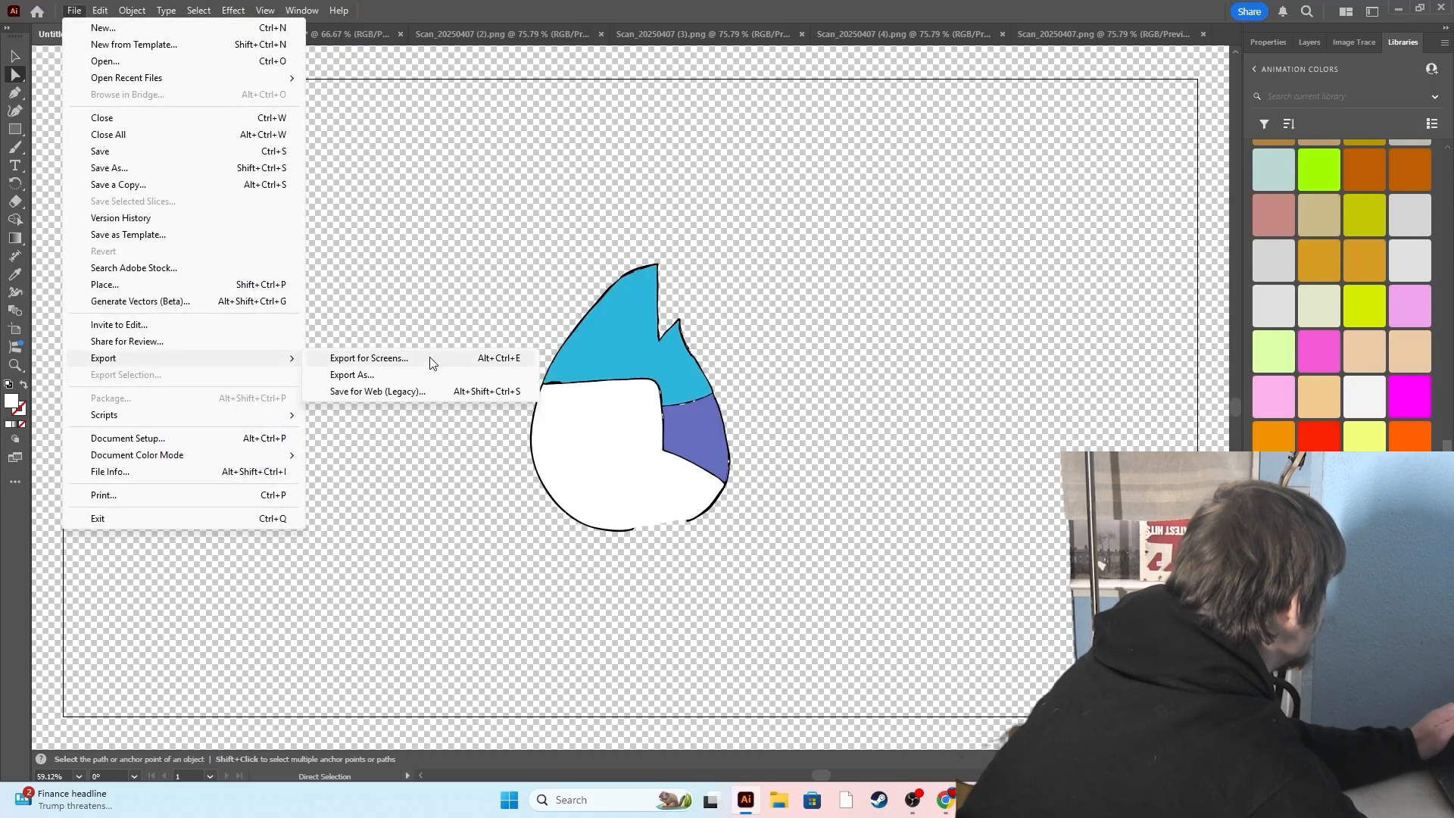
{"action": "left_click", "coordinate": [426, 377]}
{"action": "left_click", "coordinate": [418, 449]}
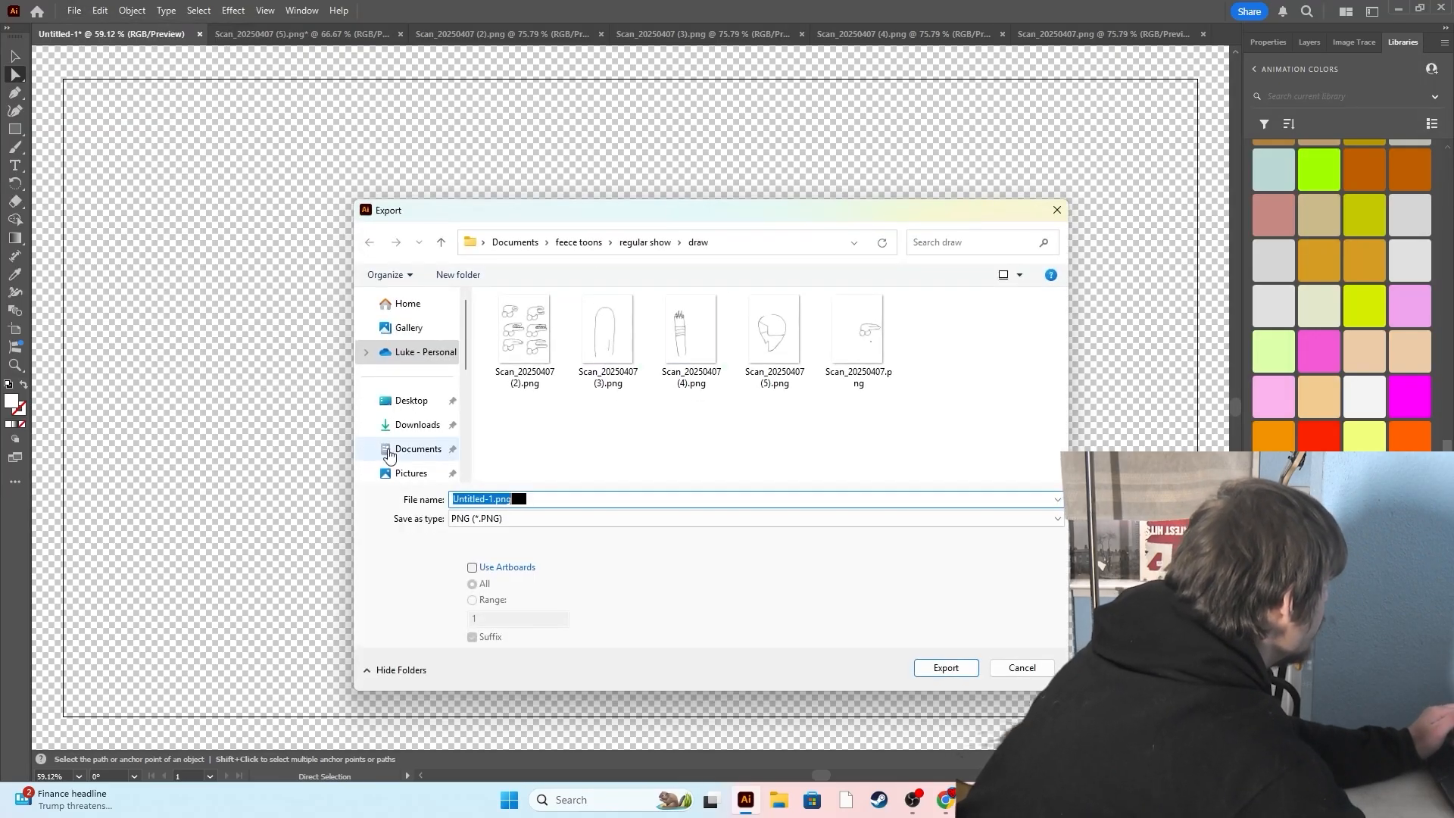
{"action": "scroll", "coordinate": [585, 403], "scroll_direction": "down", "scroll_amount": 1}
{"action": "left_click", "coordinate": [578, 412]}
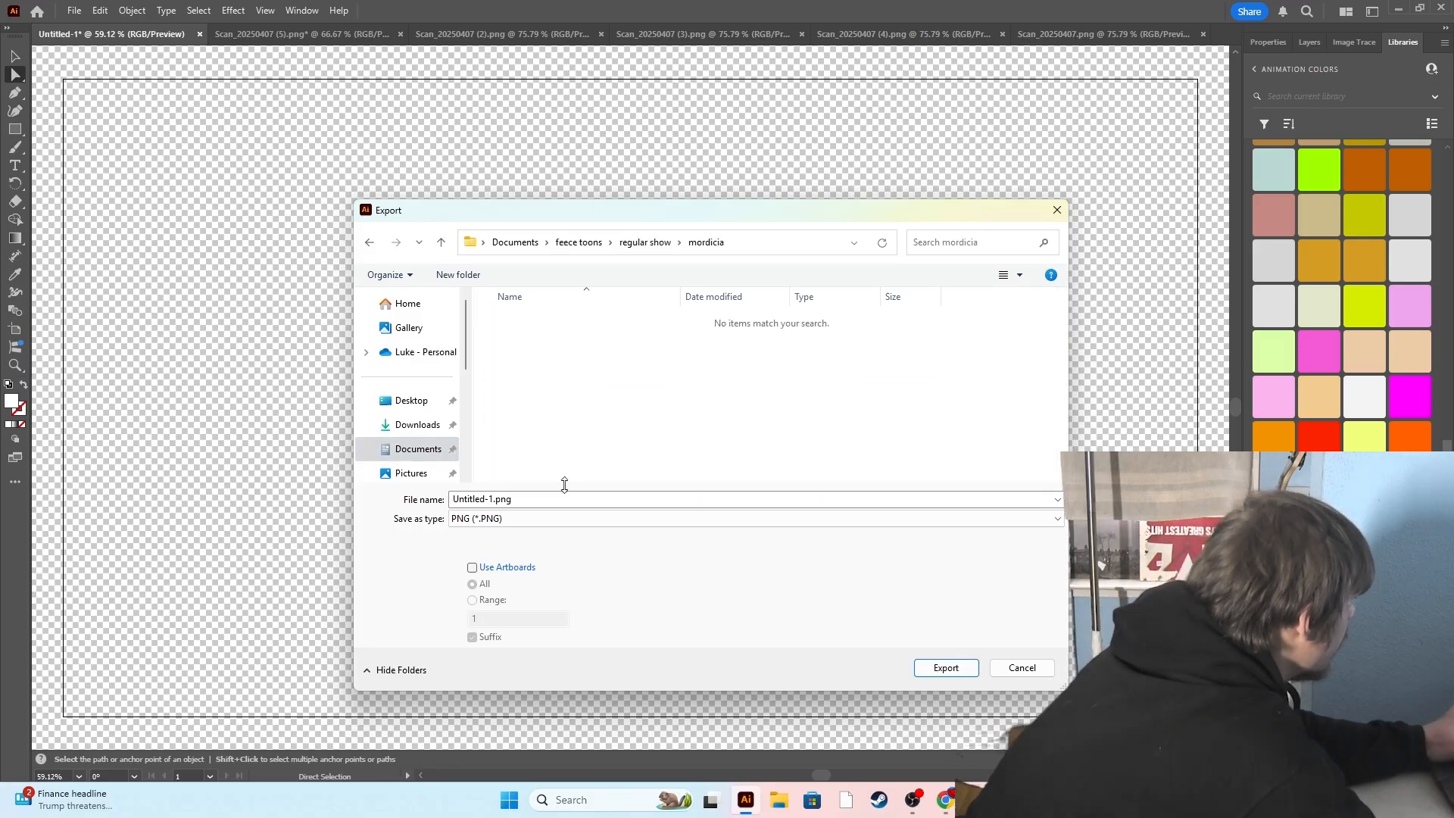
{"action": "left_click", "coordinate": [565, 496]}
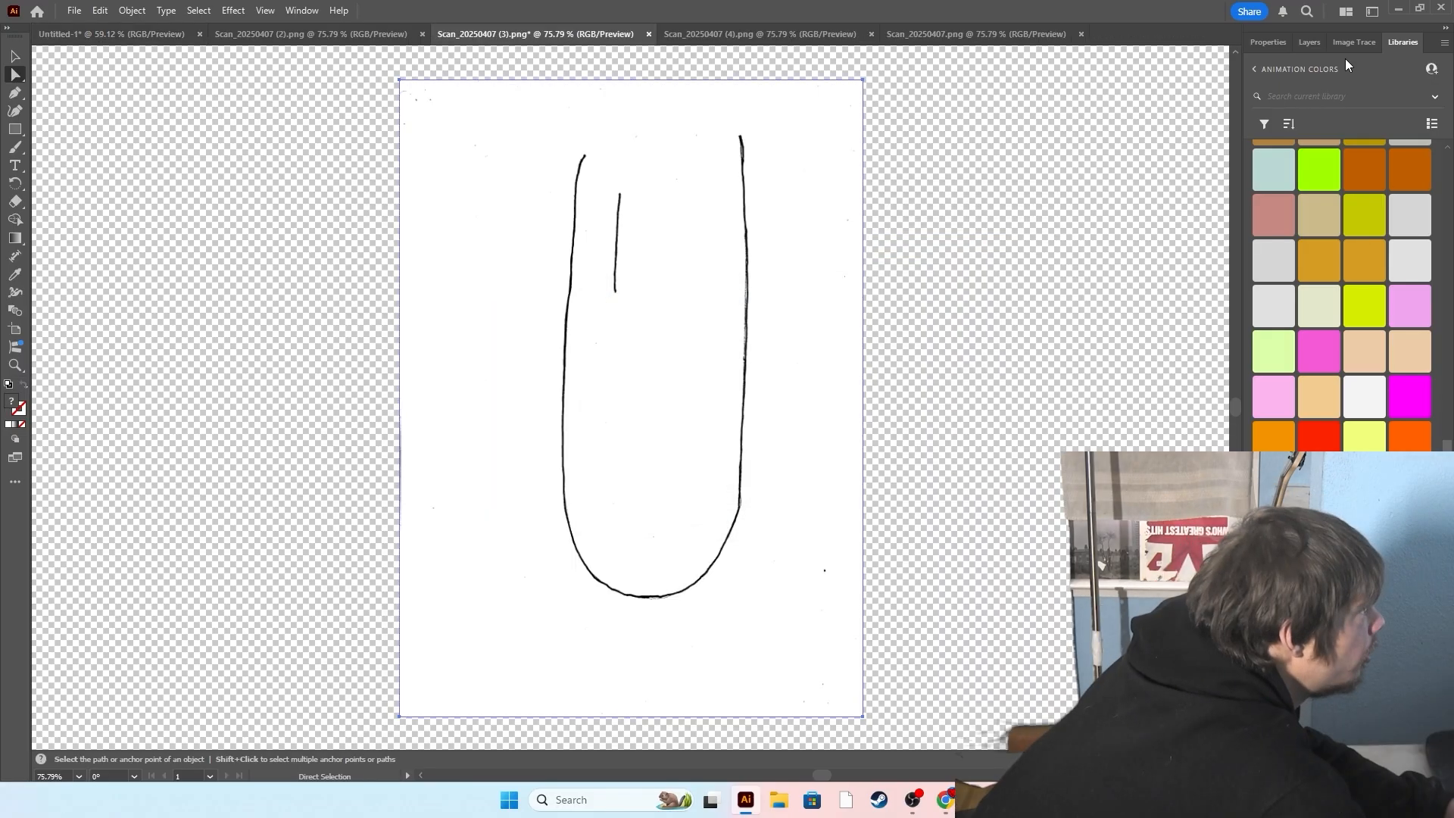
Trace the torso scan with the Black and White Logo preset and expand the tracing into paths.
{"action": "left_click", "coordinate": [1357, 39]}
{"action": "left_click", "coordinate": [1352, 99]}
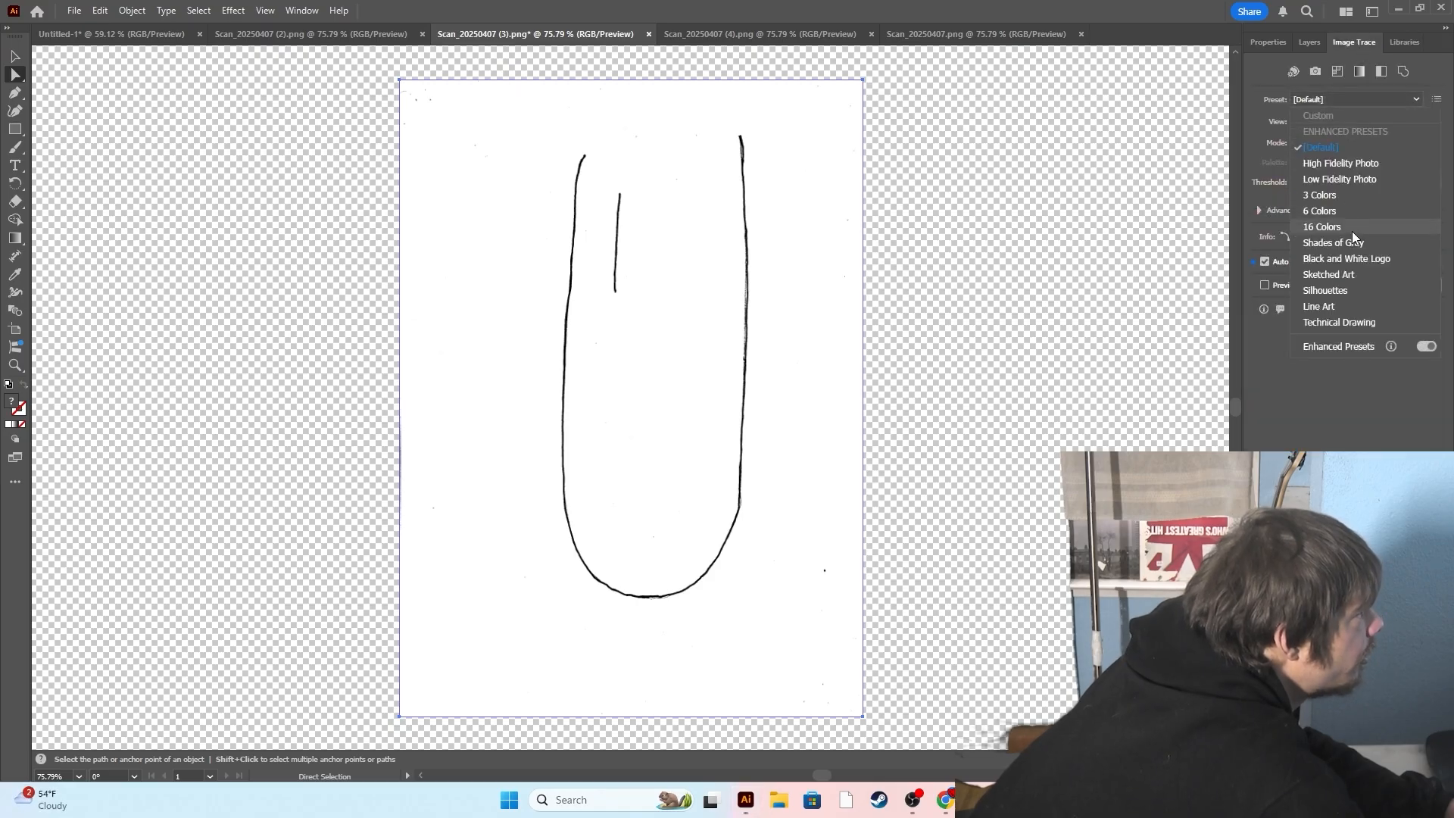
{"action": "left_click", "coordinate": [811, 417]}
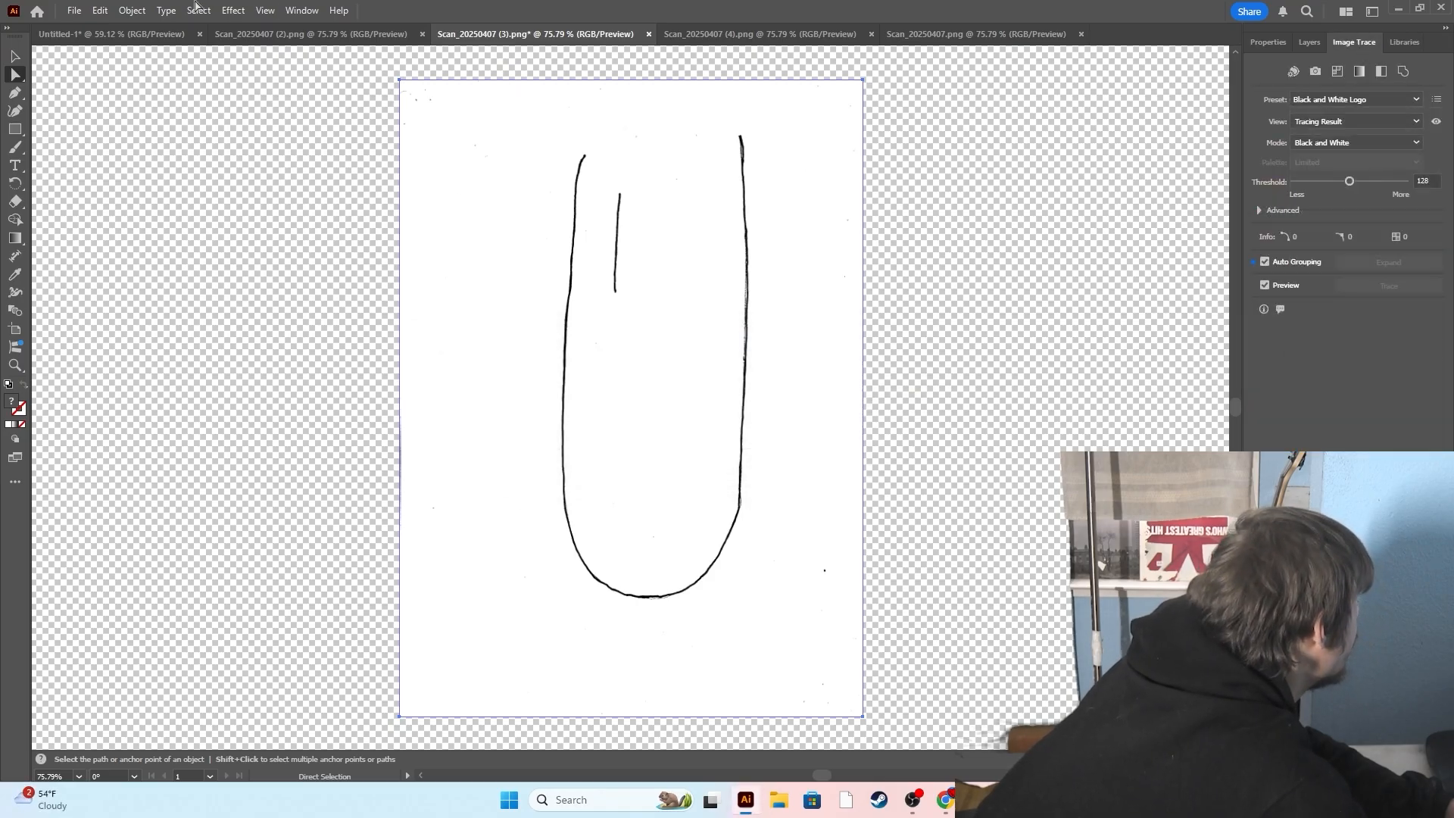
{"action": "left_click", "coordinate": [131, 9]}
{"action": "left_click", "coordinate": [207, 225]}
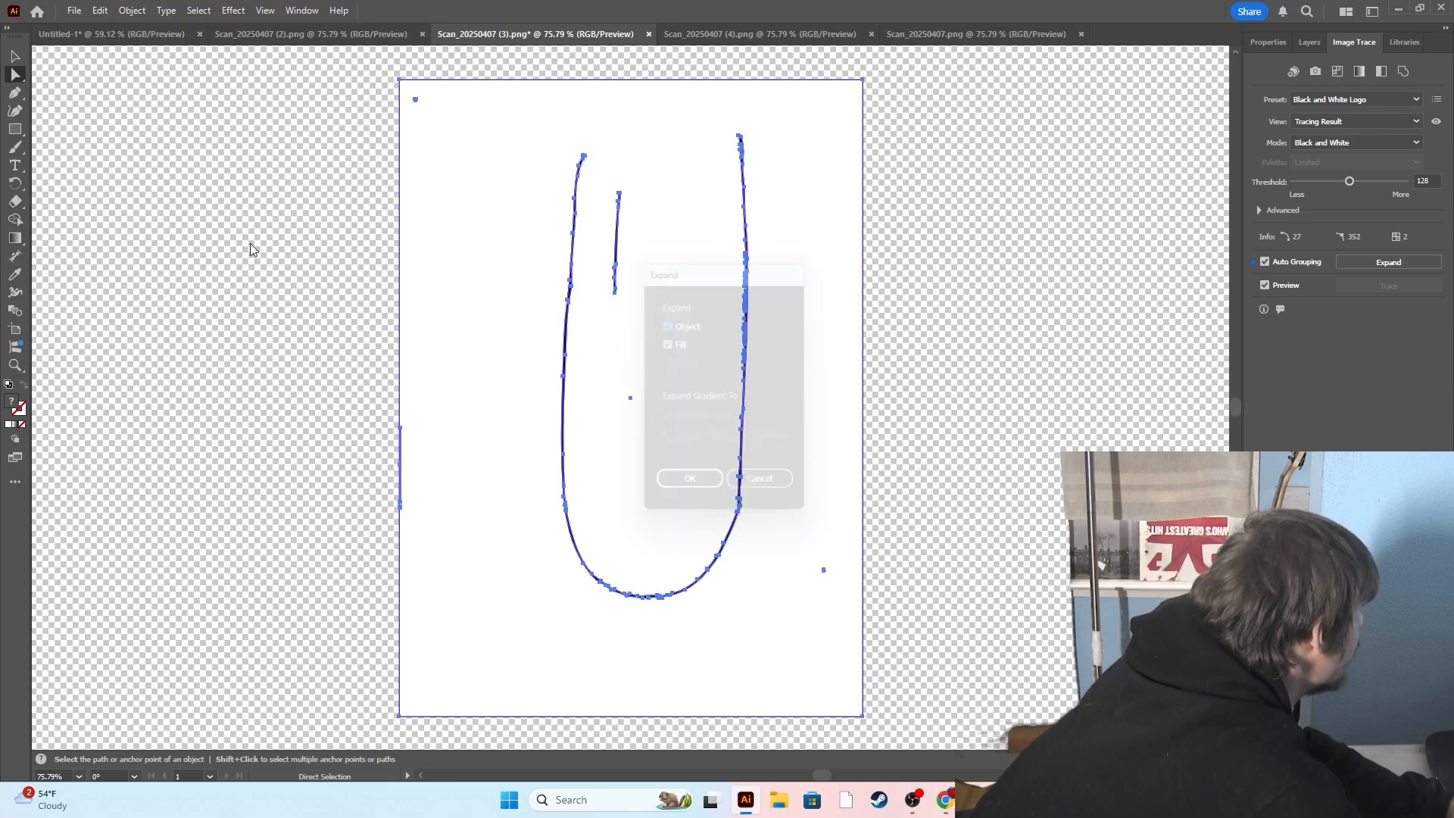
{"action": "key", "text": "Return"}
Erase across the gap at the torso's open upper end and delete the white background around the shape.
{"action": "left_click", "coordinate": [16, 202]}
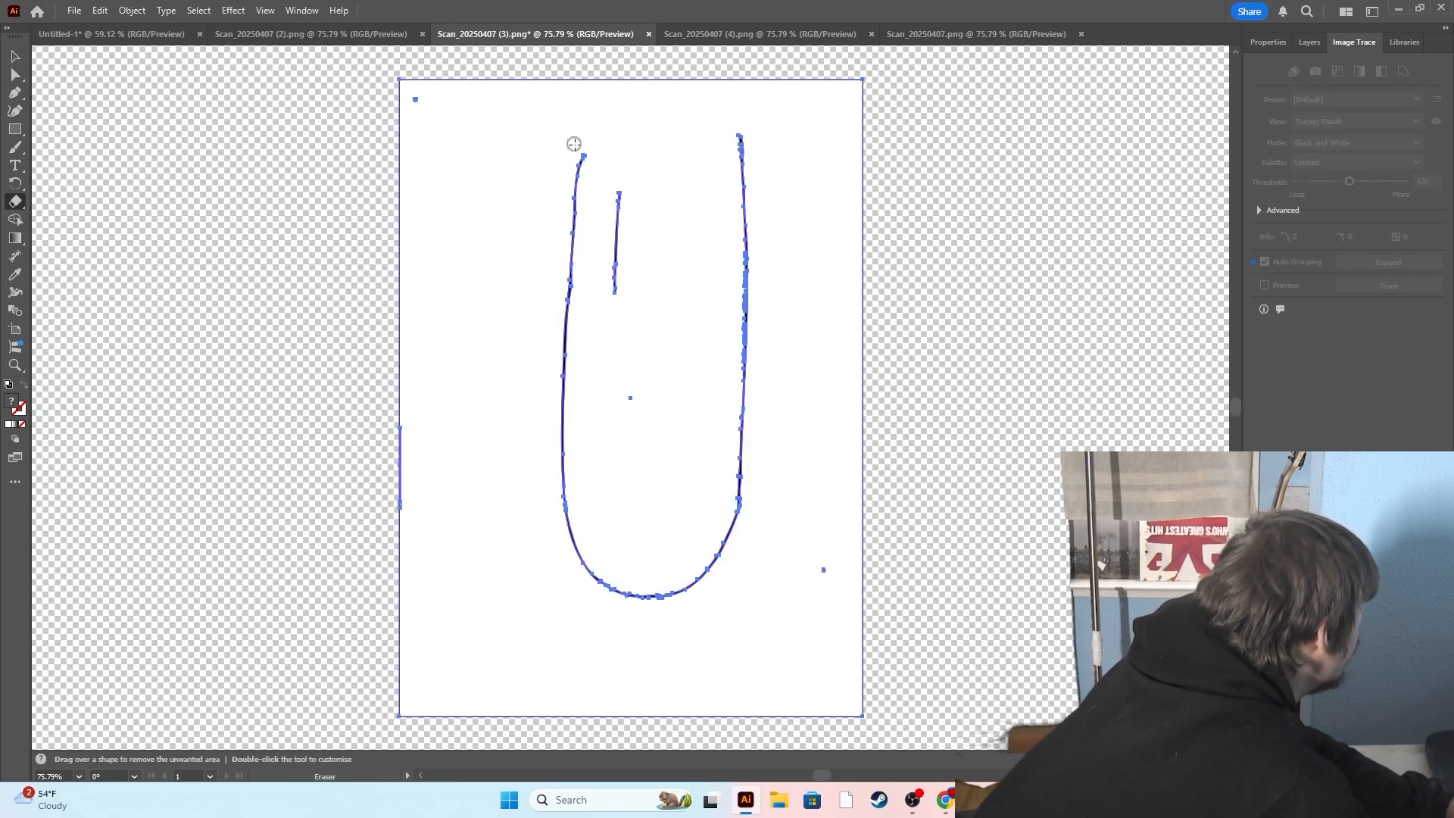
{"action": "mouse_move", "coordinate": [737, 129]}
{"action": "left_mouse_down"}
{"action": "mouse_move", "coordinate": [580, 145]}
{"action": "mouse_move", "coordinate": [566, 118]}
{"action": "left_mouse_up"}
{"action": "key", "text": "a"}
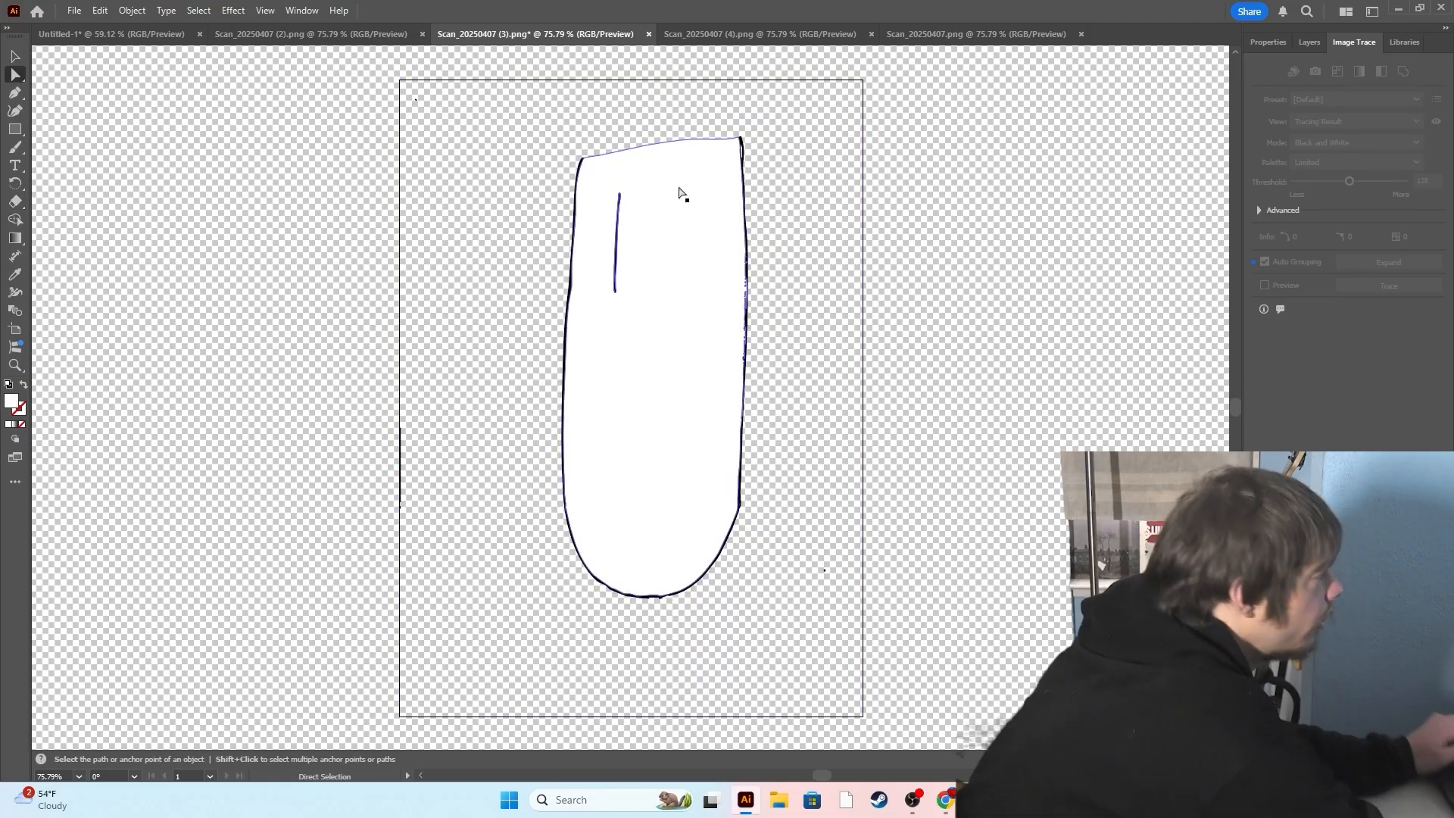
Copy the torso into the Untitled-1 document and paint three blue, black-striped tail feathers beside its lower edge.
{"action": "scroll", "coordinate": [694, 179], "scroll_direction": "up", "scroll_amount": 1}
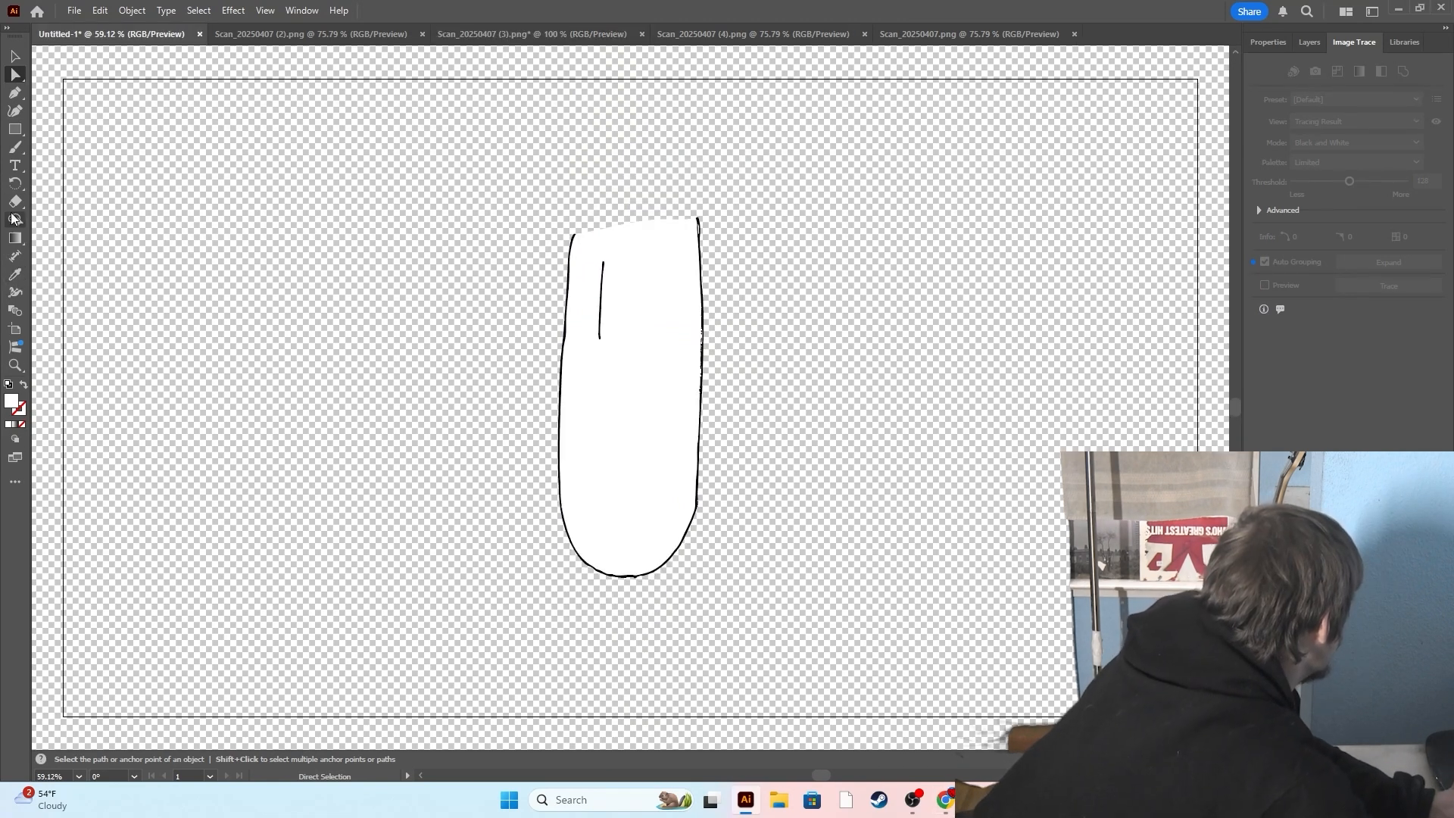
{"action": "left_click", "coordinate": [15, 146]}
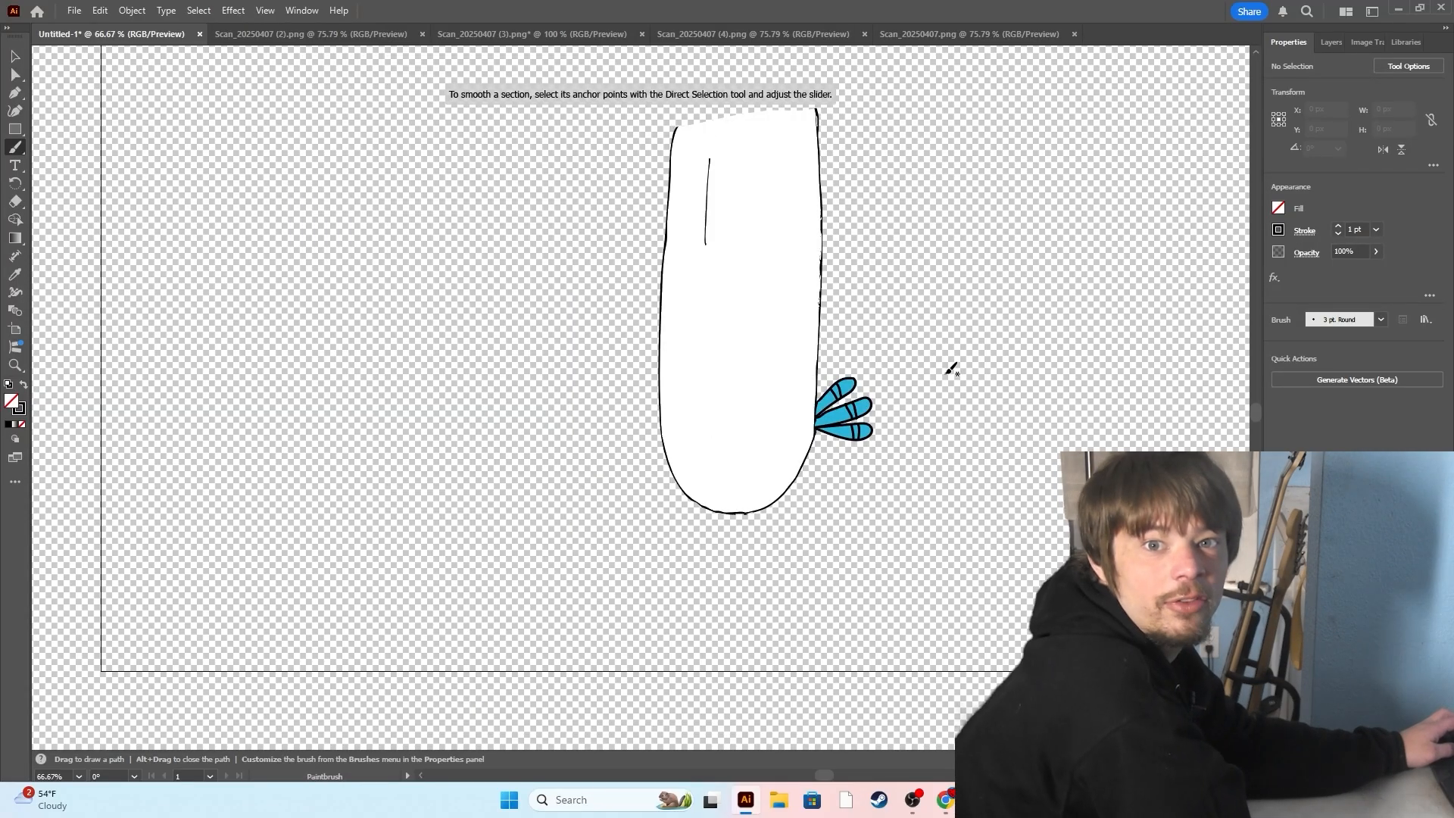
{"action": "key", "text": "ctrl+a"}
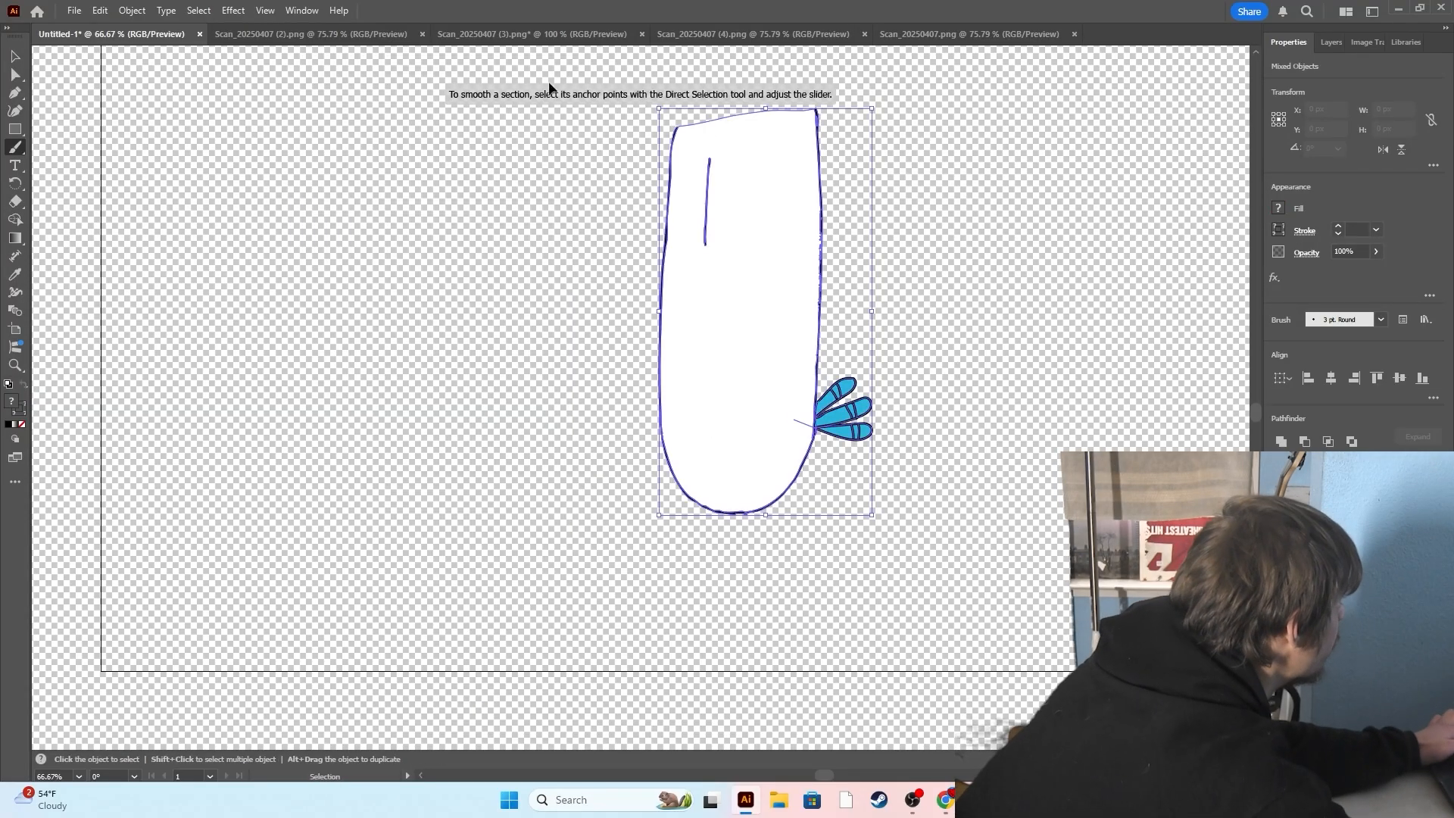
Export the torso with its tail feathers as a PNG named torso.
{"action": "left_click", "coordinate": [74, 11]}
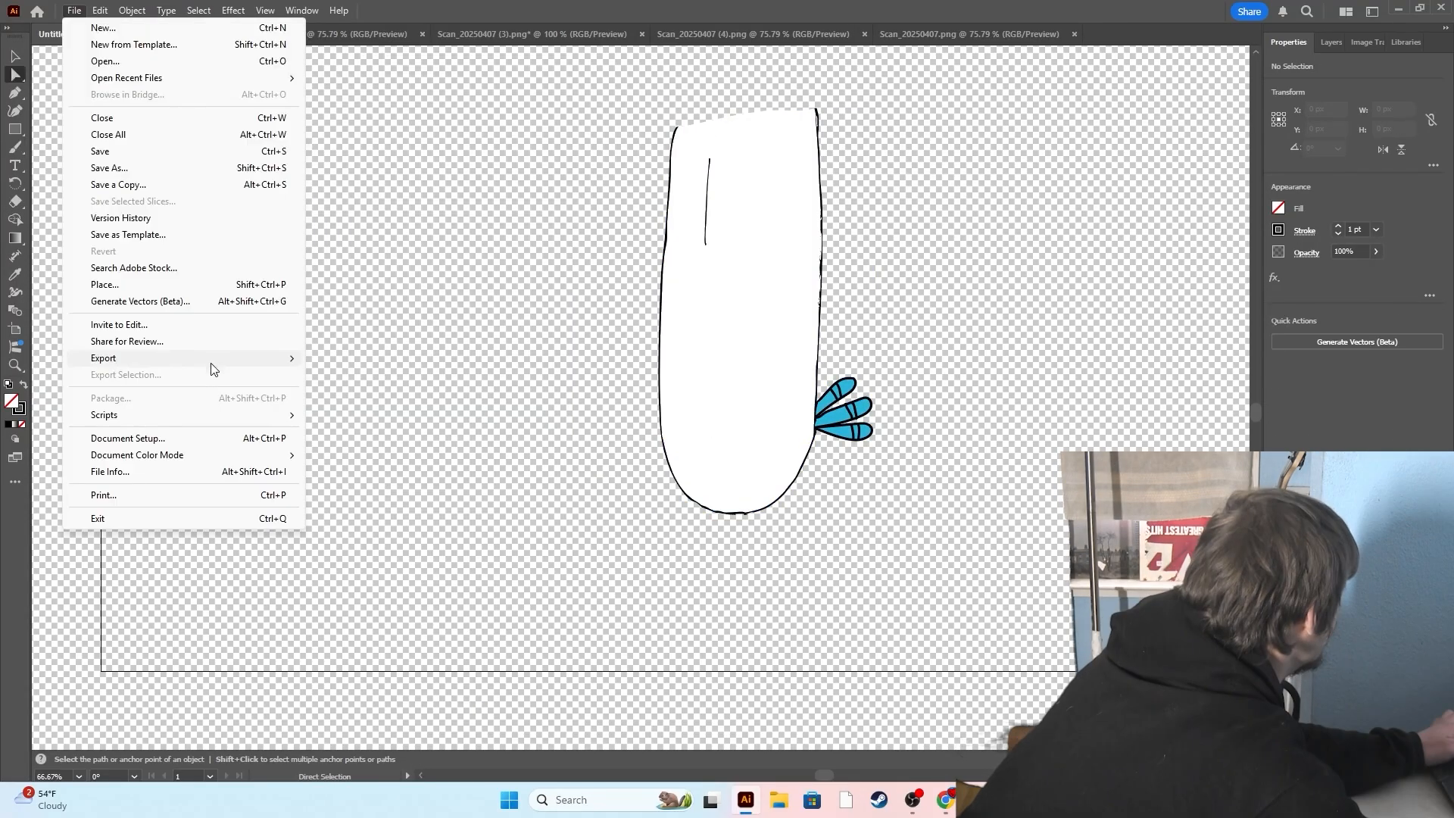
{"action": "mouse_move", "coordinate": [212, 361]}
{"action": "left_click", "coordinate": [382, 373]}
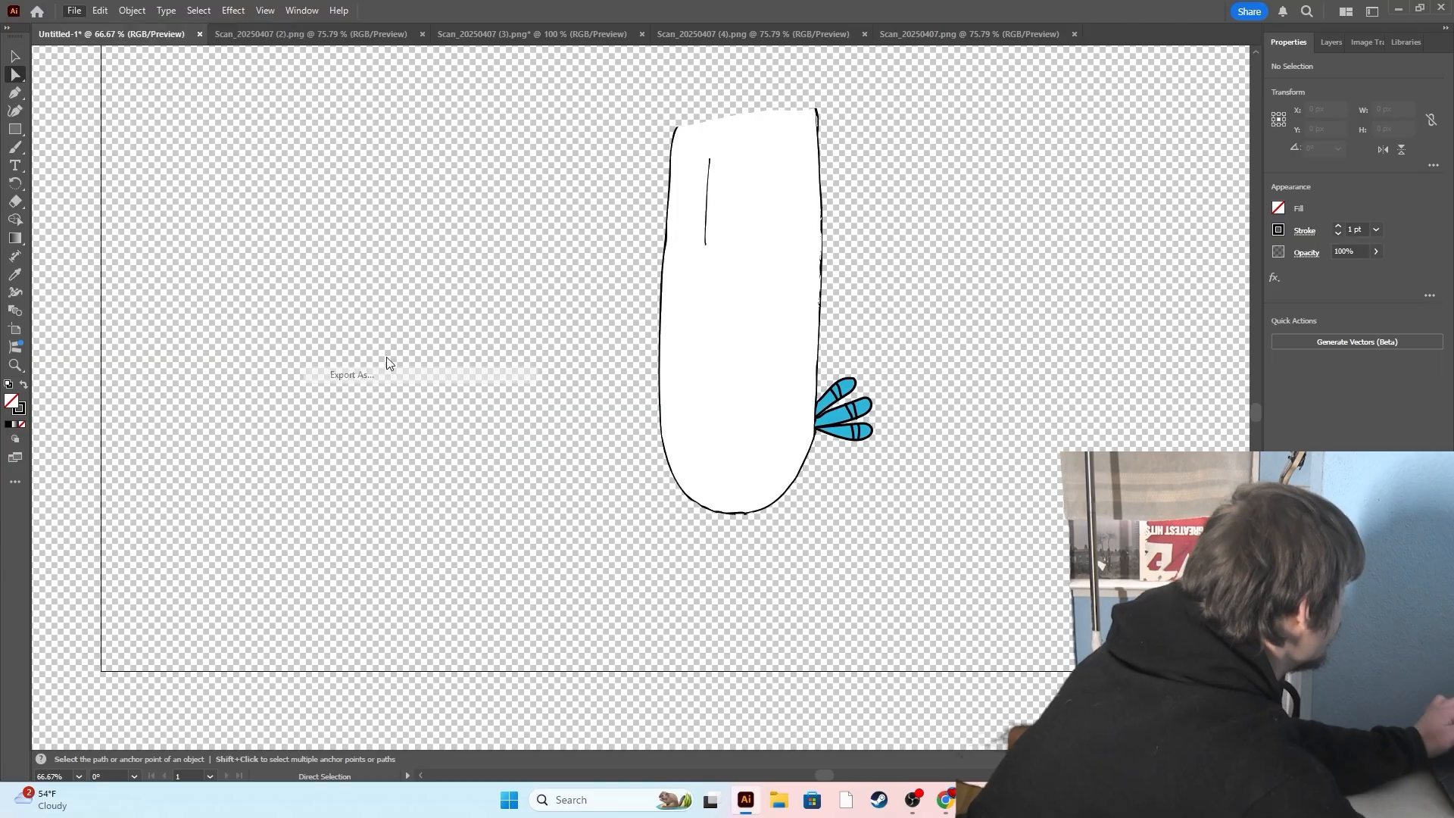
{"action": "type", "text": "torso"}
{"action": "key", "text": "Return"}
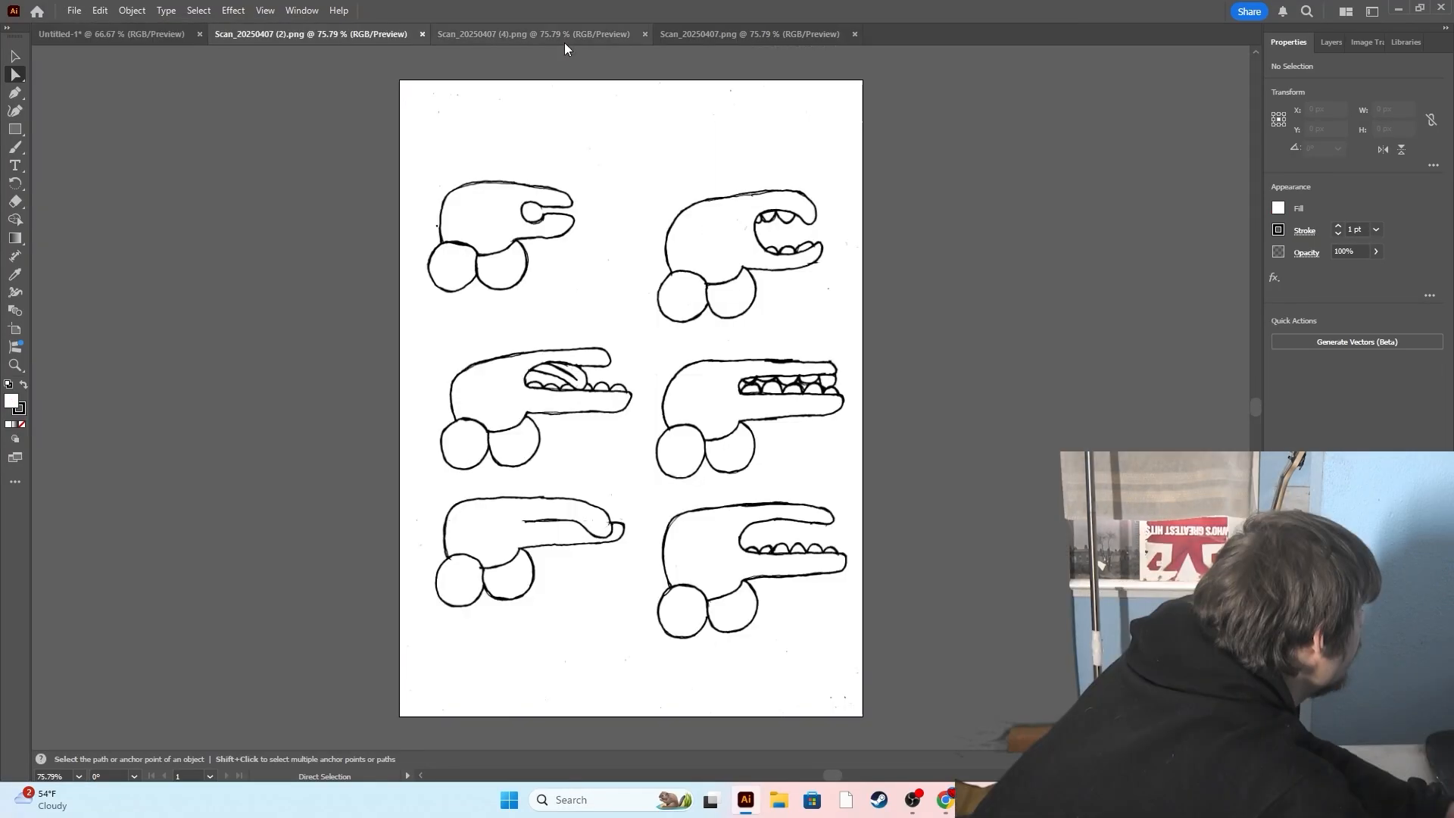
Trace the arm scan in Scan_20250407 (4).png with the Black and White Logo preset and expand the tracing.
{"action": "left_click", "coordinate": [551, 40]}
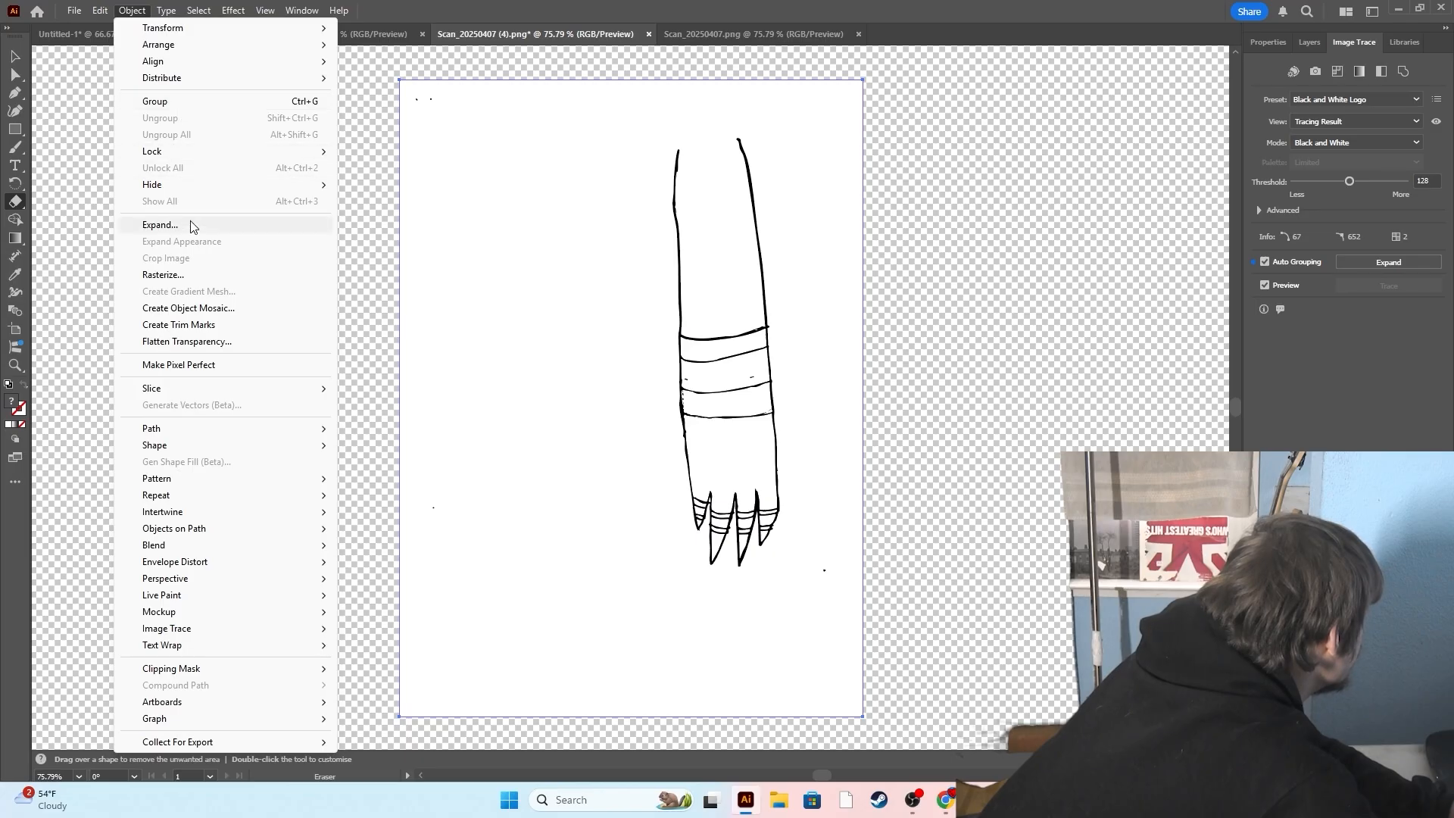
{"action": "left_click", "coordinate": [189, 226]}
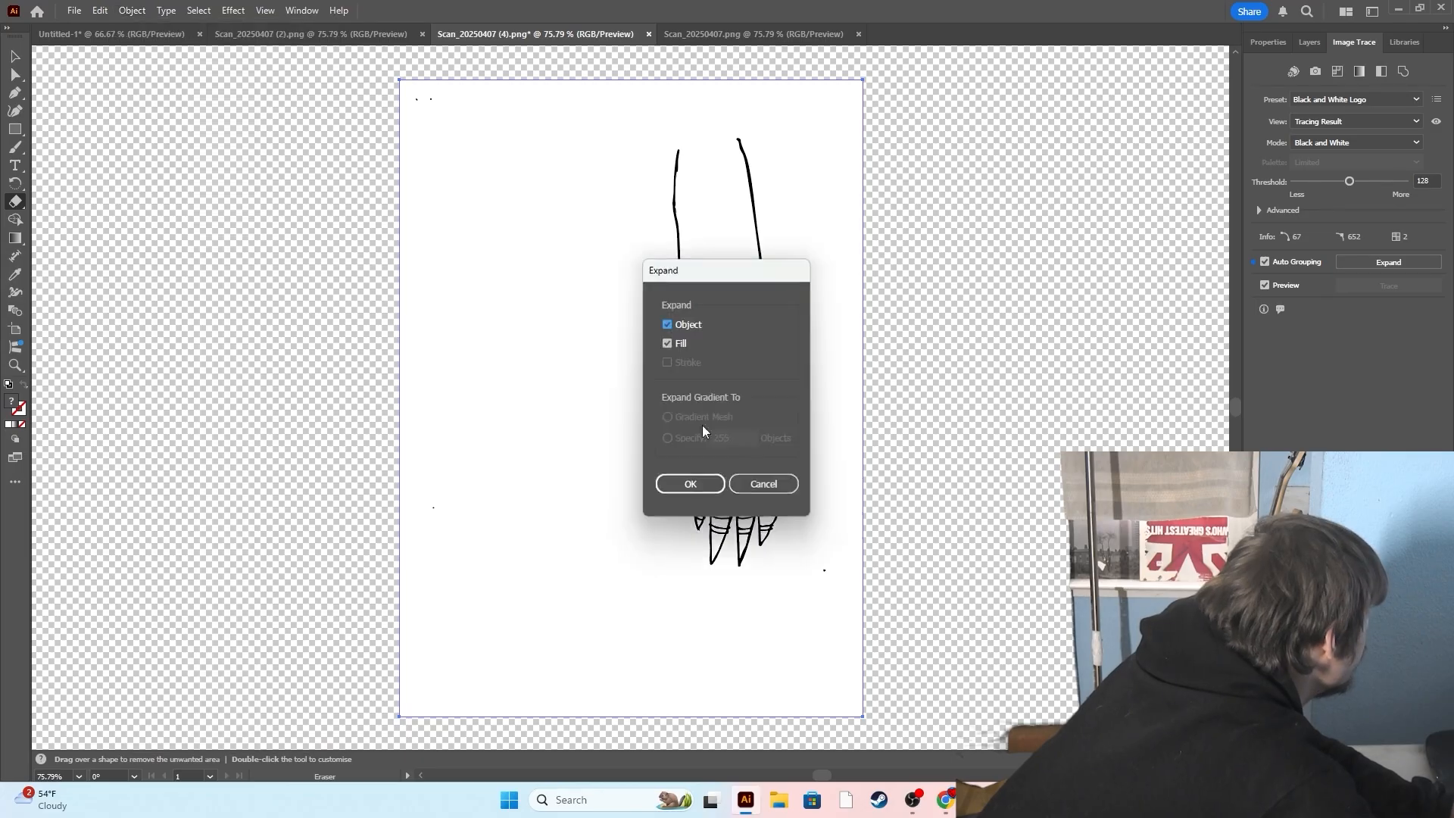
{"action": "left_click", "coordinate": [700, 488]}
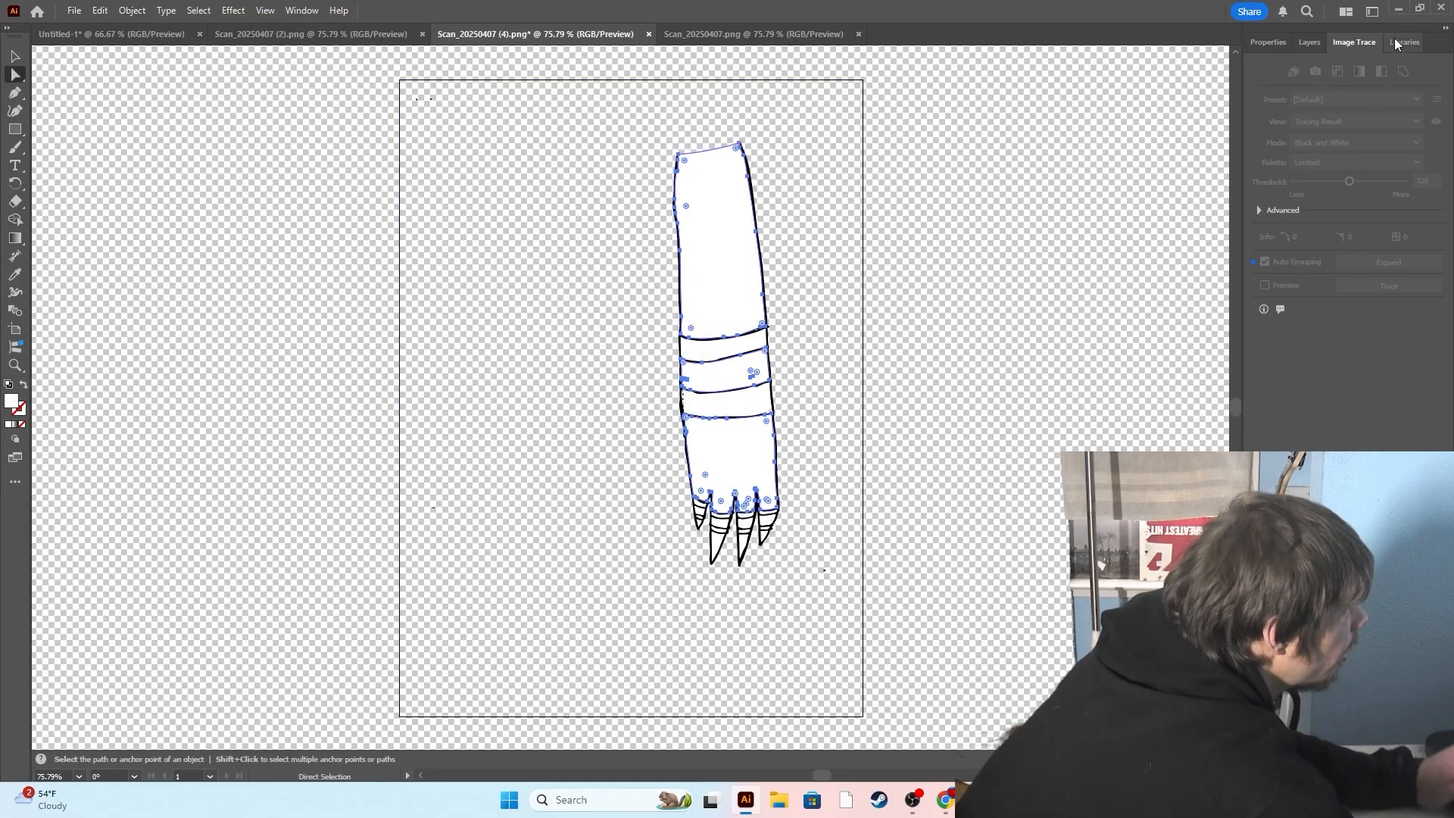
Fill the arm, hand and finger sections with blue from the Animation Colors library, leaving the two arm bands white.
{"action": "left_click", "coordinate": [1400, 43]}
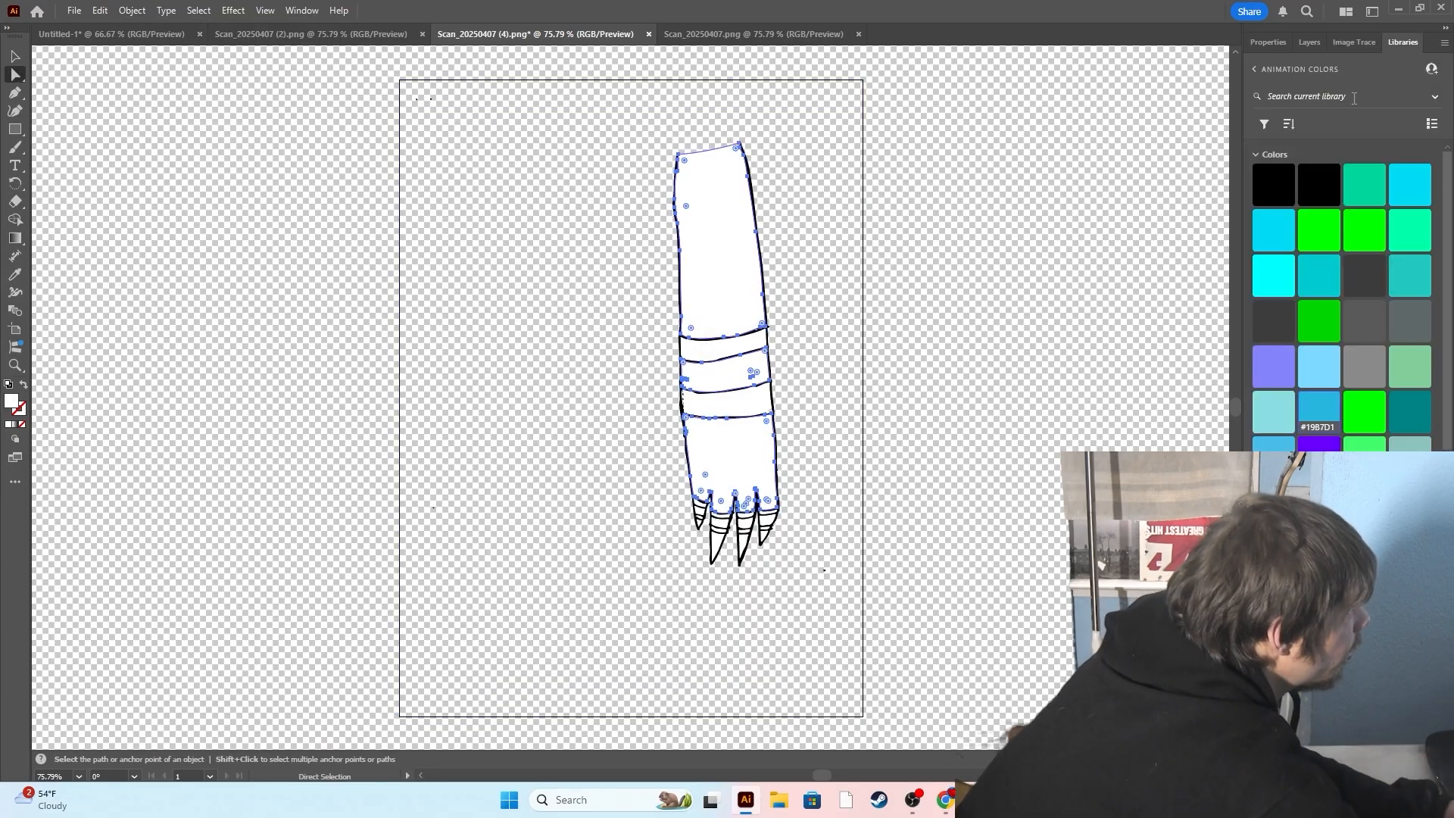
{"action": "left_click", "coordinate": [1326, 419]}
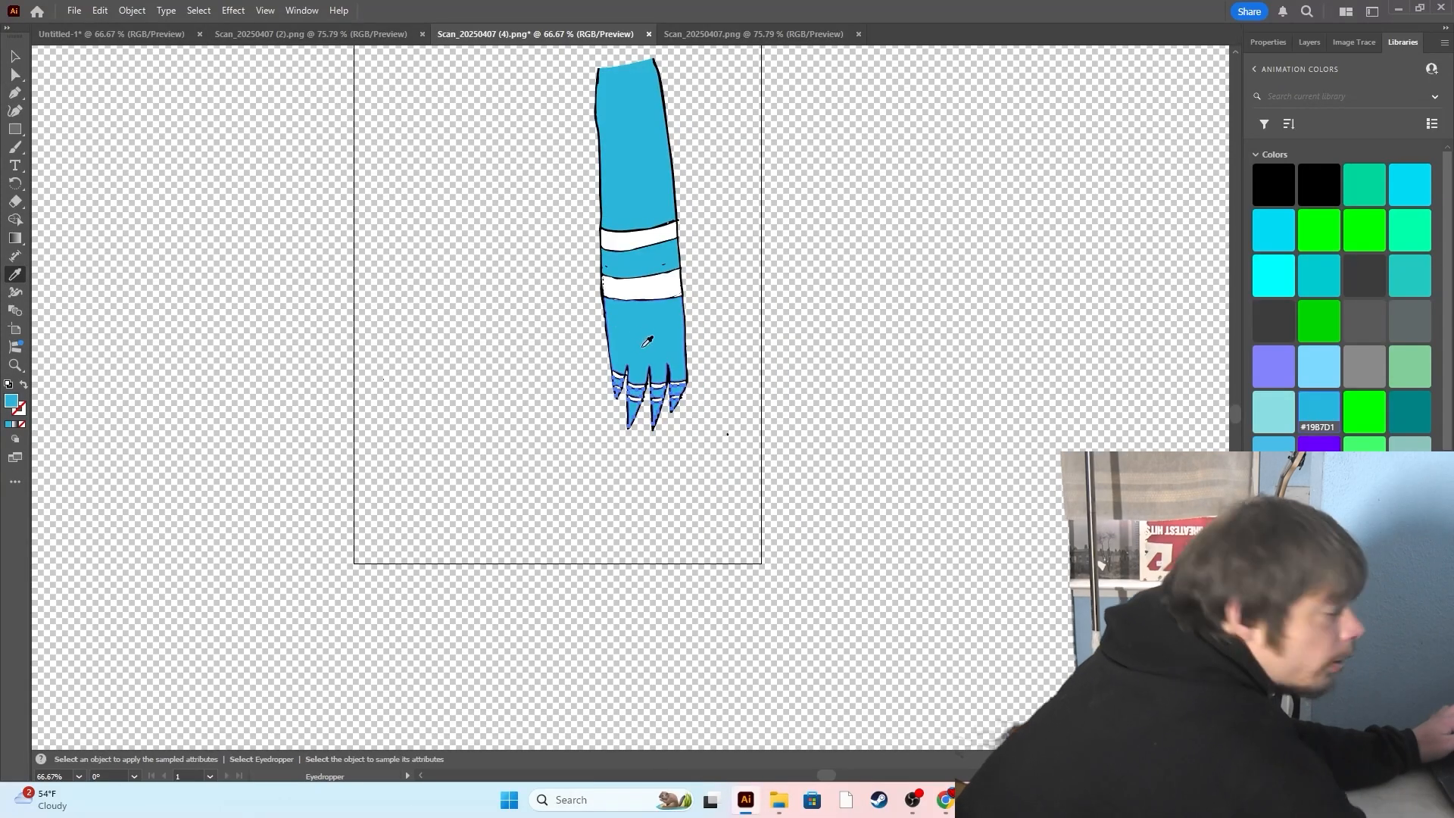
{"action": "key", "text": "v"}
{"action": "left_click", "coordinate": [837, 429]}
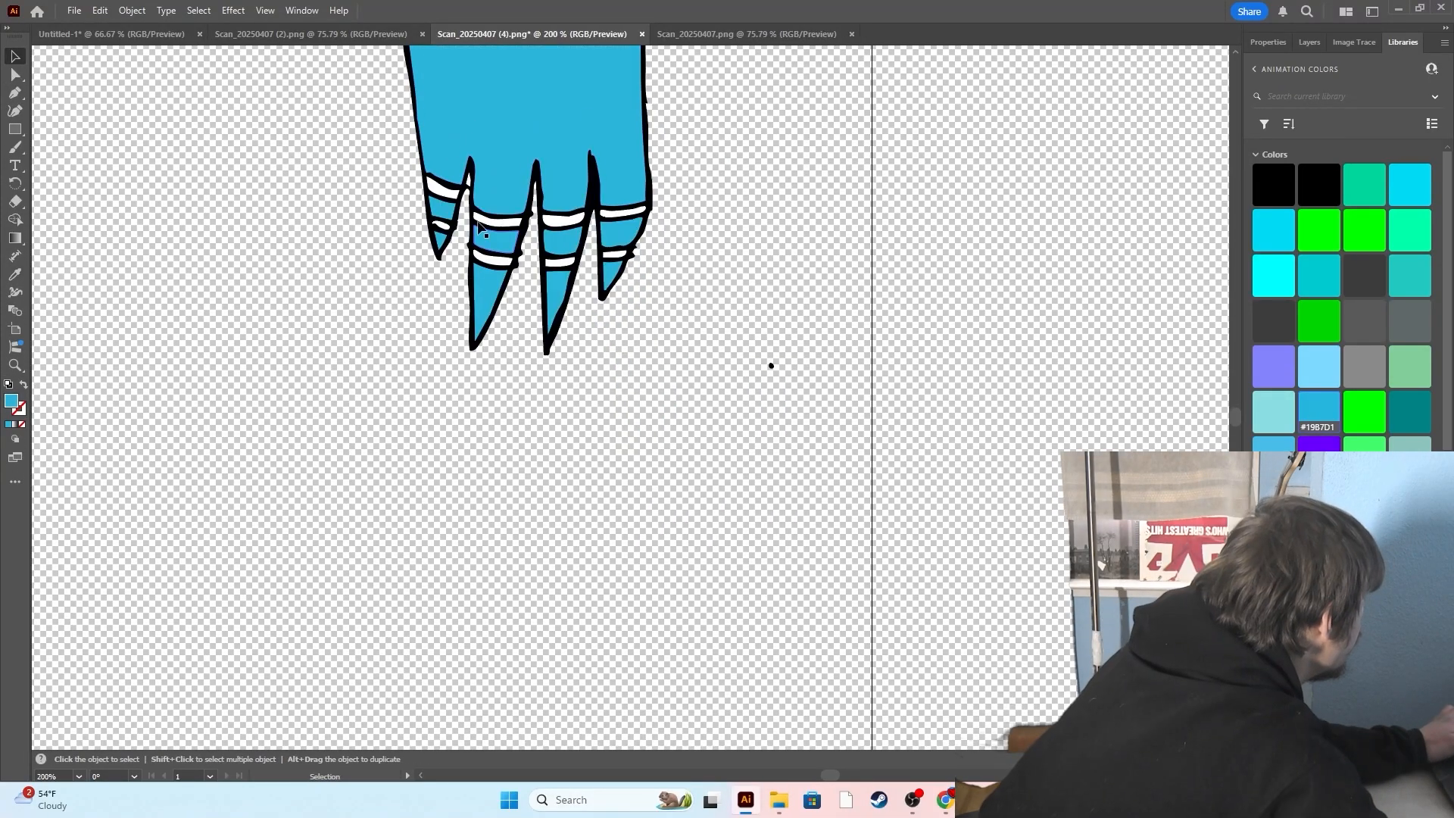
Select the white stripes across the arm's fingers and fill them with black (#000000).
{"action": "left_click", "coordinate": [439, 186]}
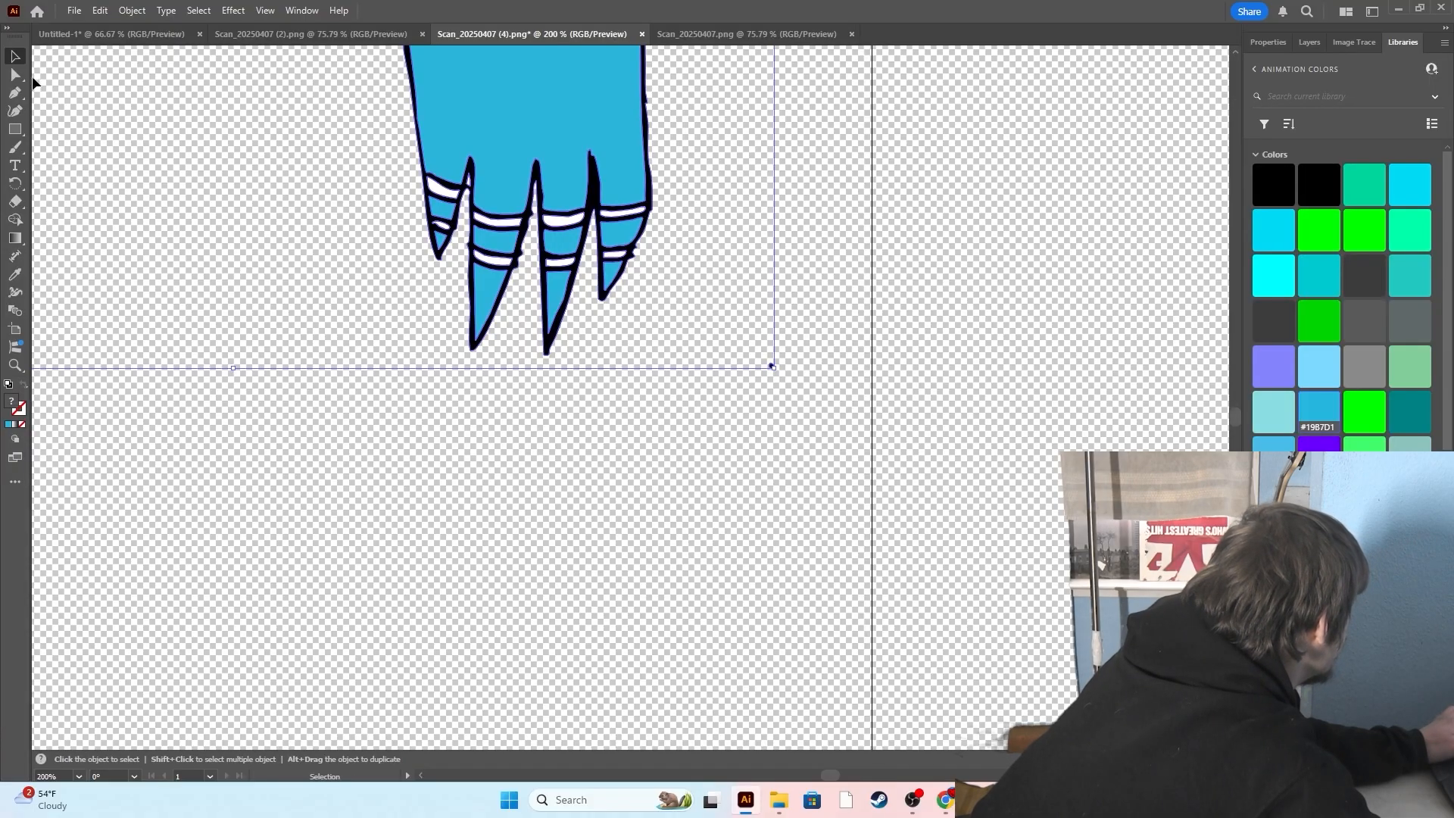
{"action": "left_click", "coordinate": [15, 74]}
{"action": "left_click", "coordinate": [443, 186]}
{"action": "left_click", "coordinate": [499, 265], "text": "shift"}
{"action": "left_click", "coordinate": [569, 265], "text": "shift"}
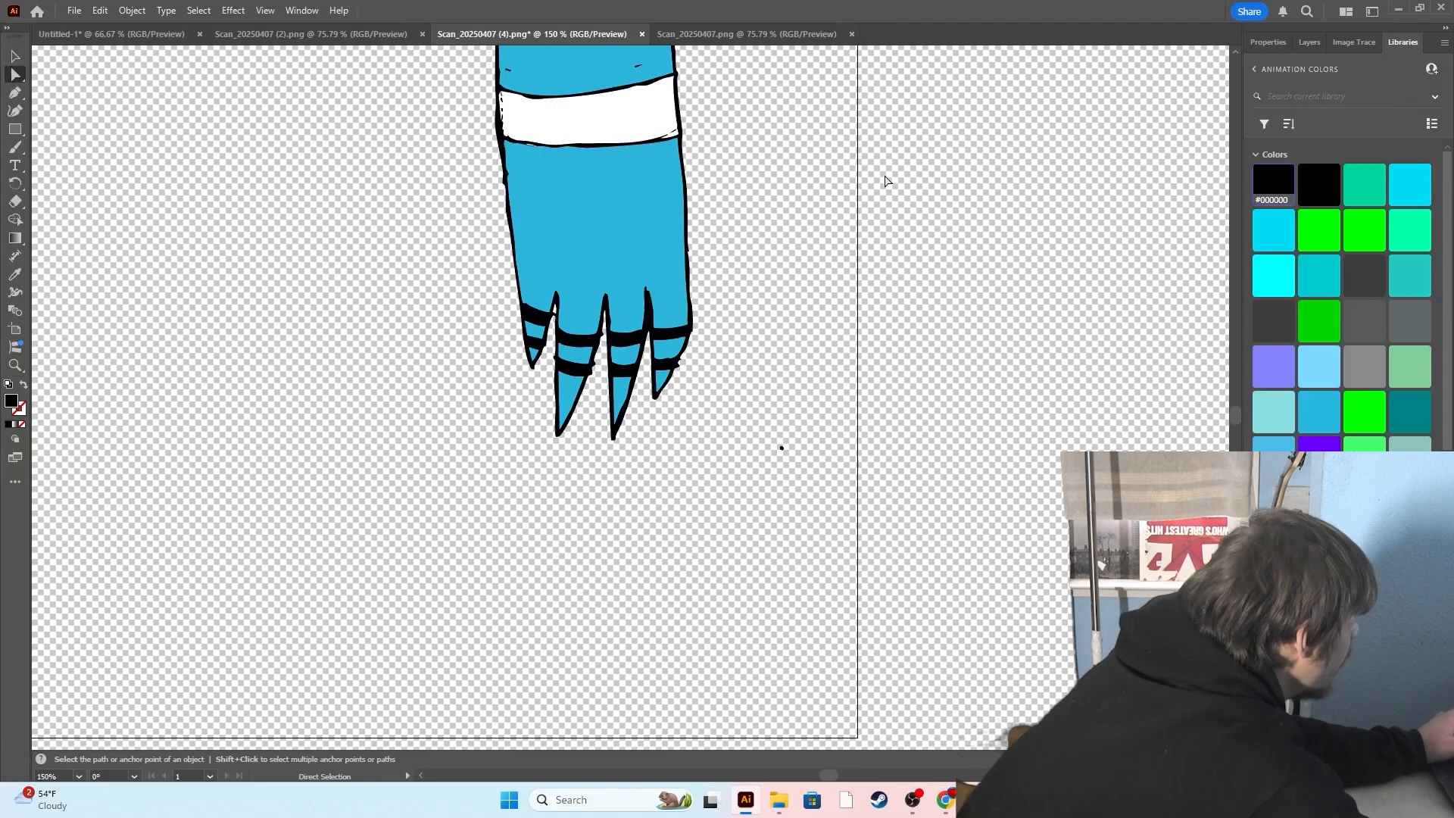
Select the finished arm artwork without the stray specks and copy it into the Untitled-1 document.
{"action": "scroll", "coordinate": [883, 184], "scroll_direction": "down", "scroll_amount": 3}
{"action": "scroll", "coordinate": [884, 186], "scroll_direction": "up", "scroll_amount": 1}
{"action": "scroll", "coordinate": [885, 191], "scroll_direction": "up", "scroll_amount": 2}
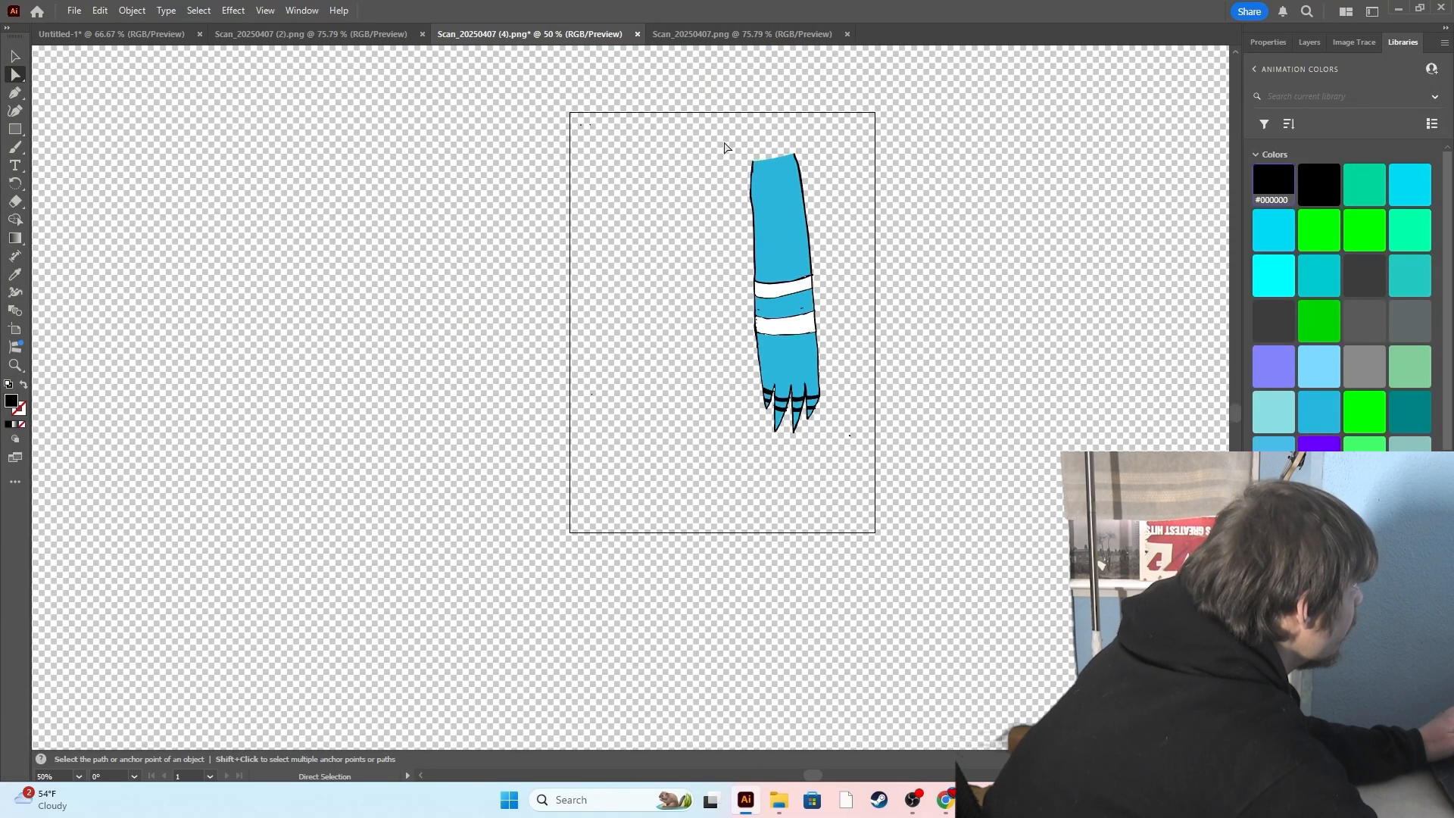
{"action": "left_click_drag", "start_coordinate": [837, 444], "coordinate": [833, 440]}
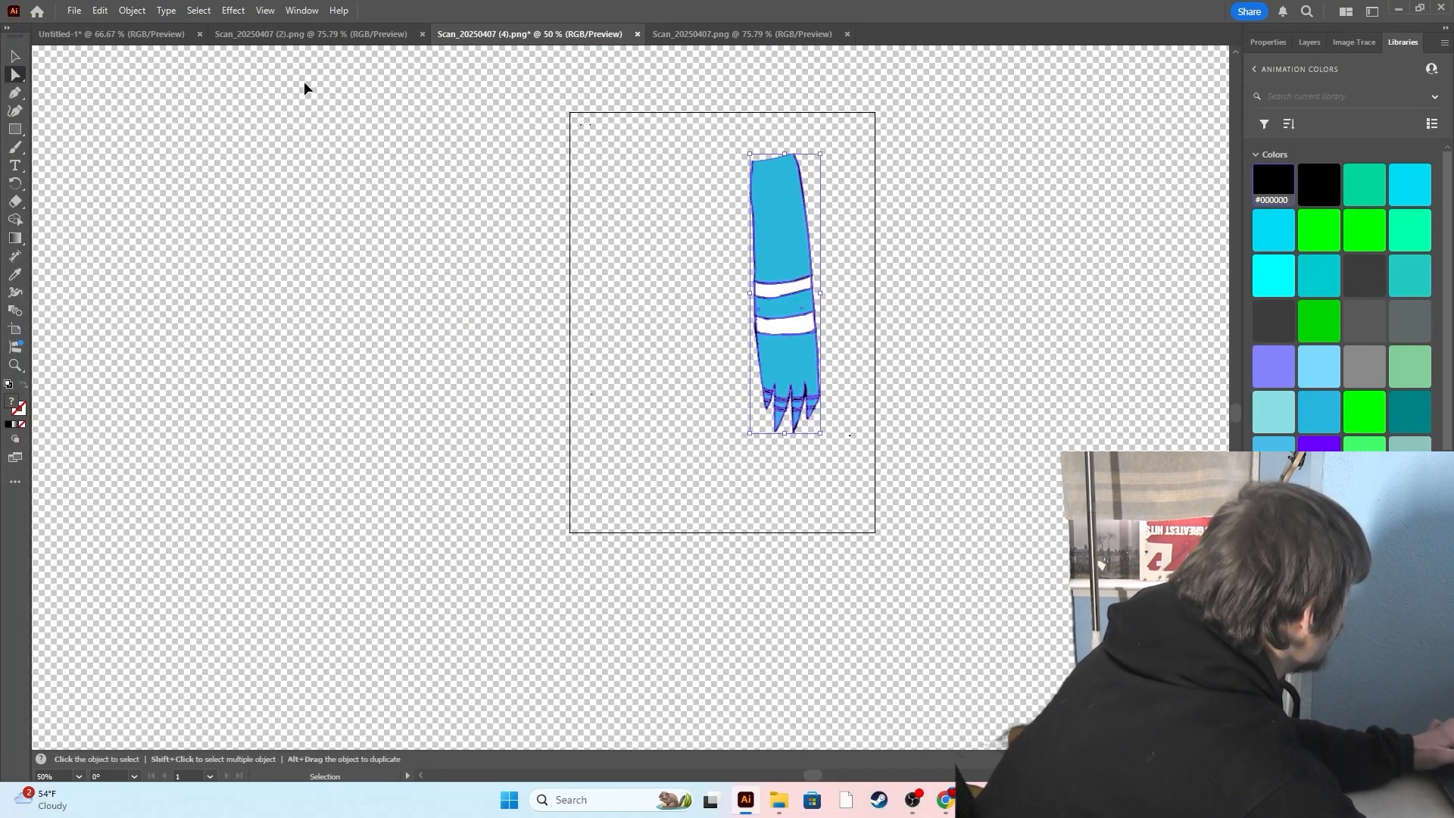
{"action": "left_click", "coordinate": [161, 35]}
Transfer the small black pupil above the beak in Scan_20250407.png to Untitled-1, then display the colour libraries for the beak.
{"action": "left_click", "coordinate": [350, 36]}
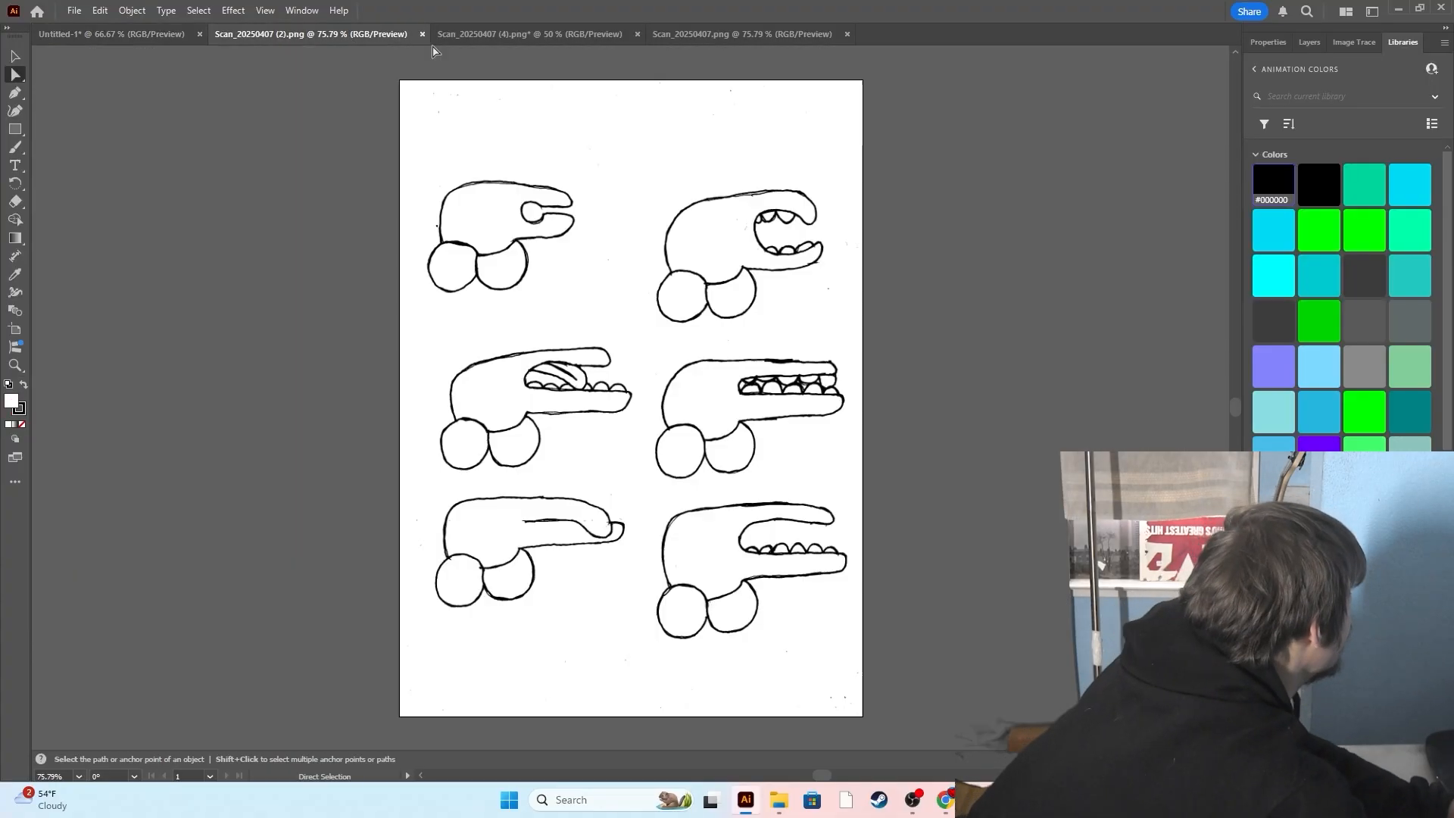
{"action": "left_click", "coordinate": [595, 37]}
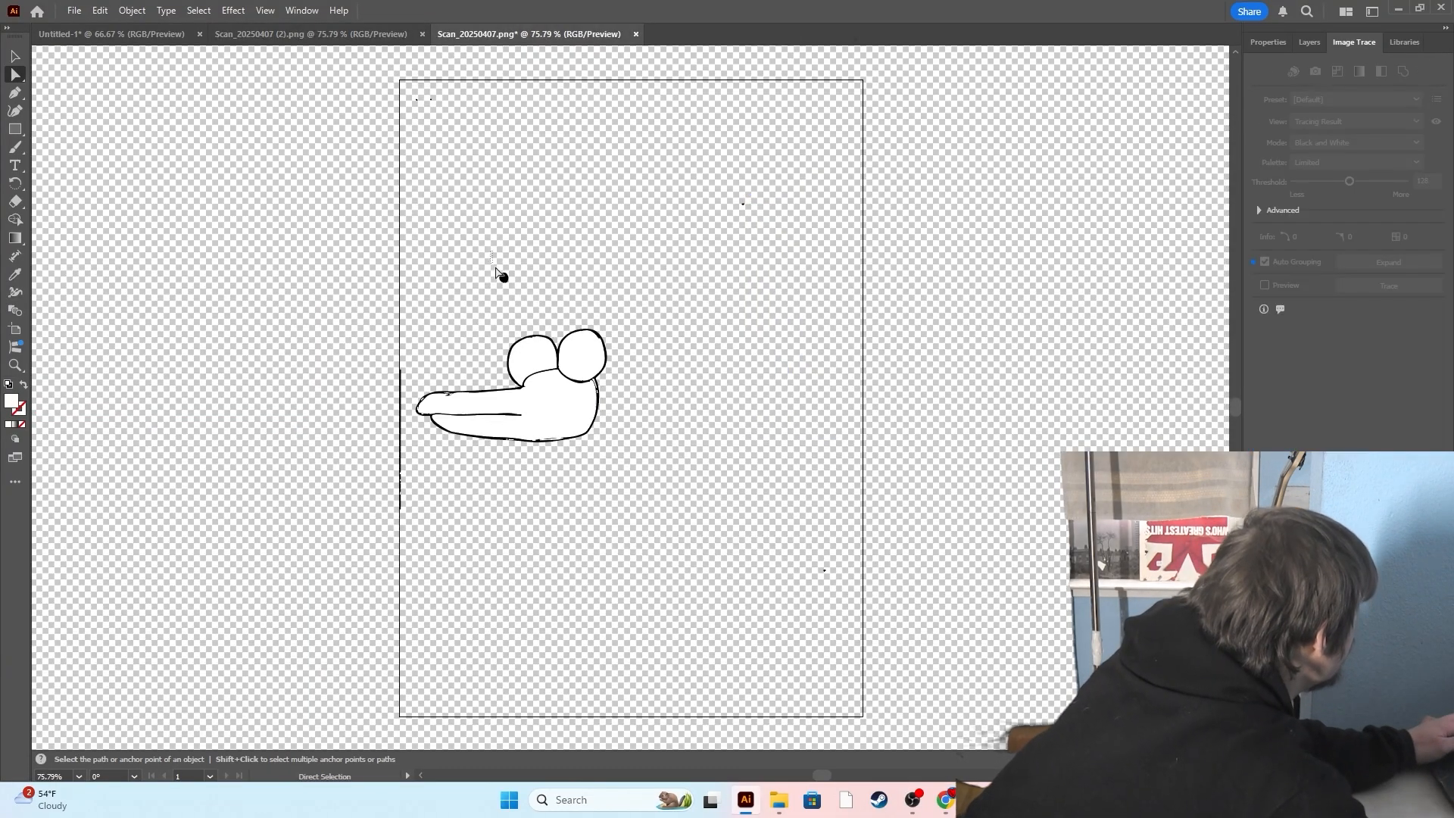
{"action": "key", "text": "v"}
{"action": "key", "text": "ctrl+c"}
{"action": "left_click", "coordinate": [65, 38]}
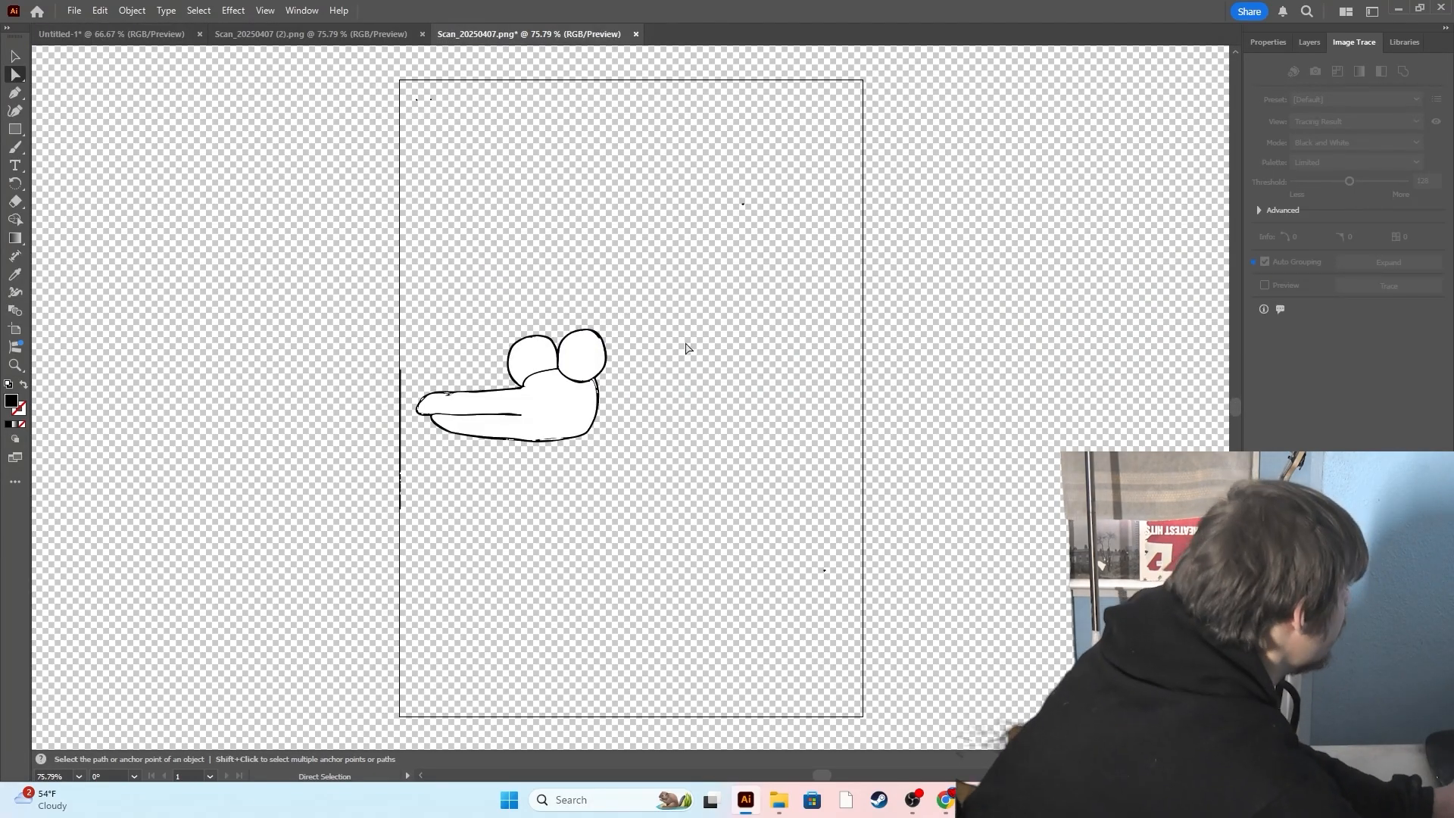
{"action": "left_click", "coordinate": [1401, 41]}
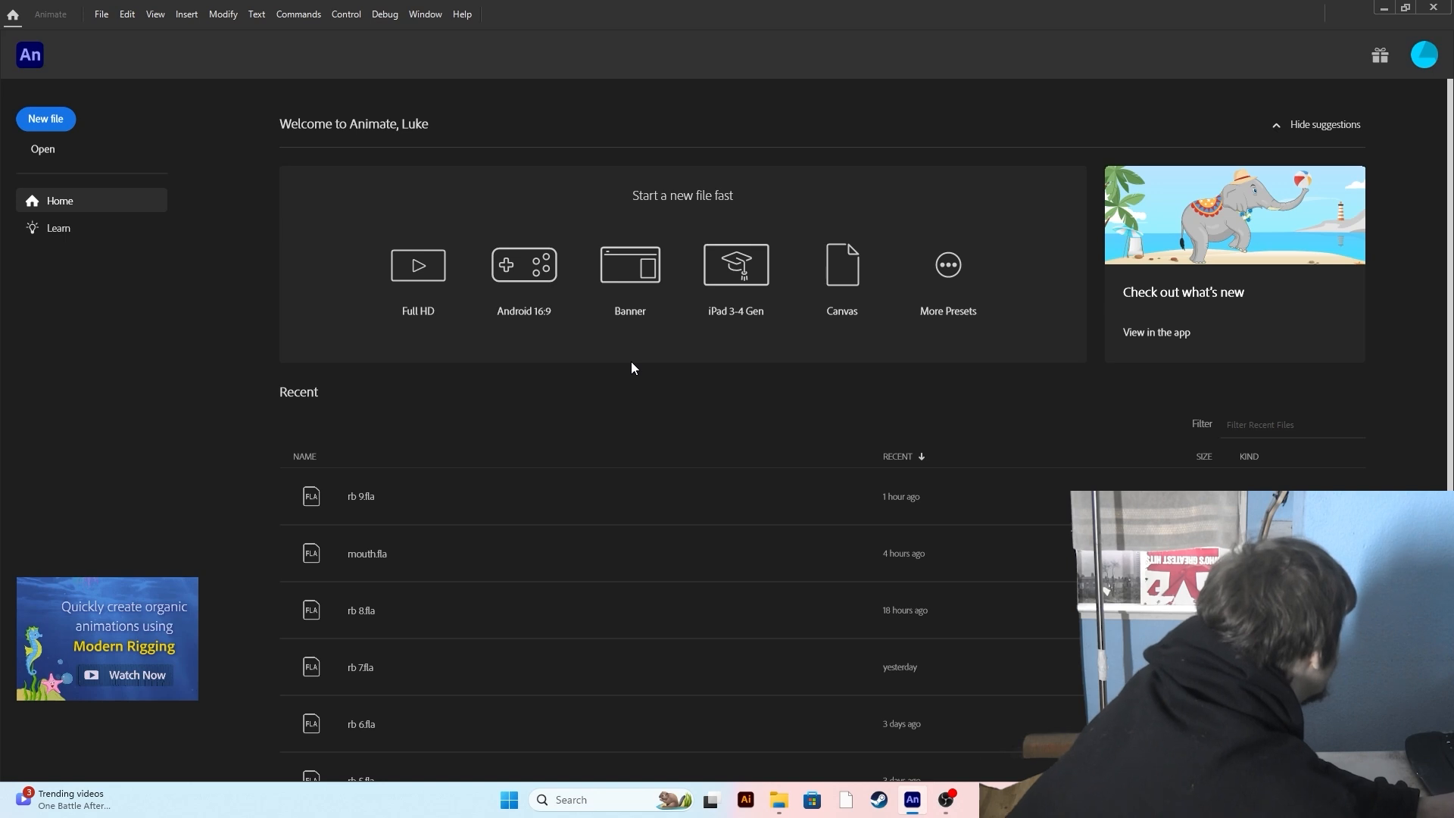
Create a 3840 x 2160, 30 fps ActionScript 3.0 document in Animate and import the character PNGs into its library.
{"action": "left_click", "coordinate": [47, 121]}
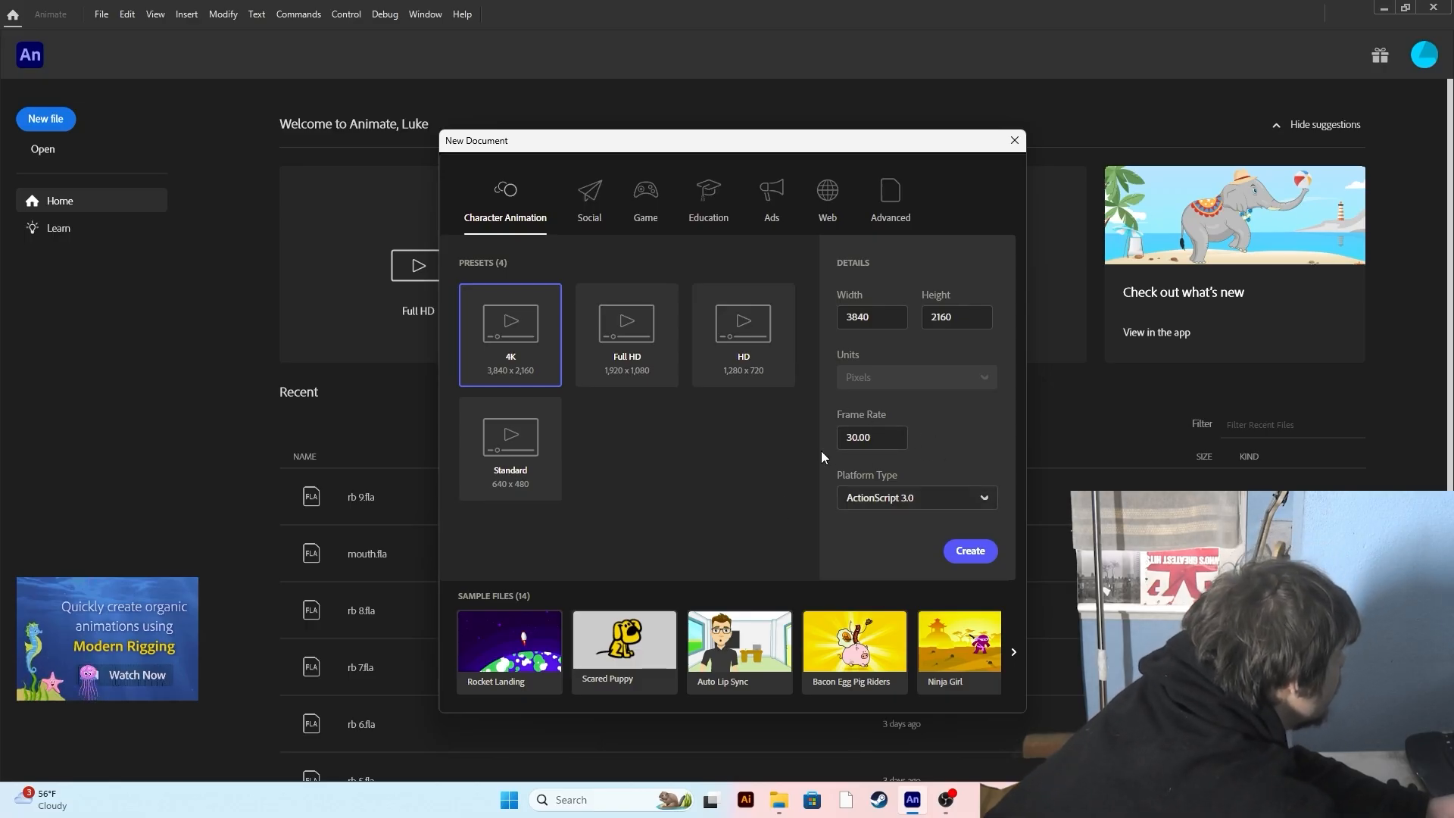
{"action": "left_click", "coordinate": [970, 551]}
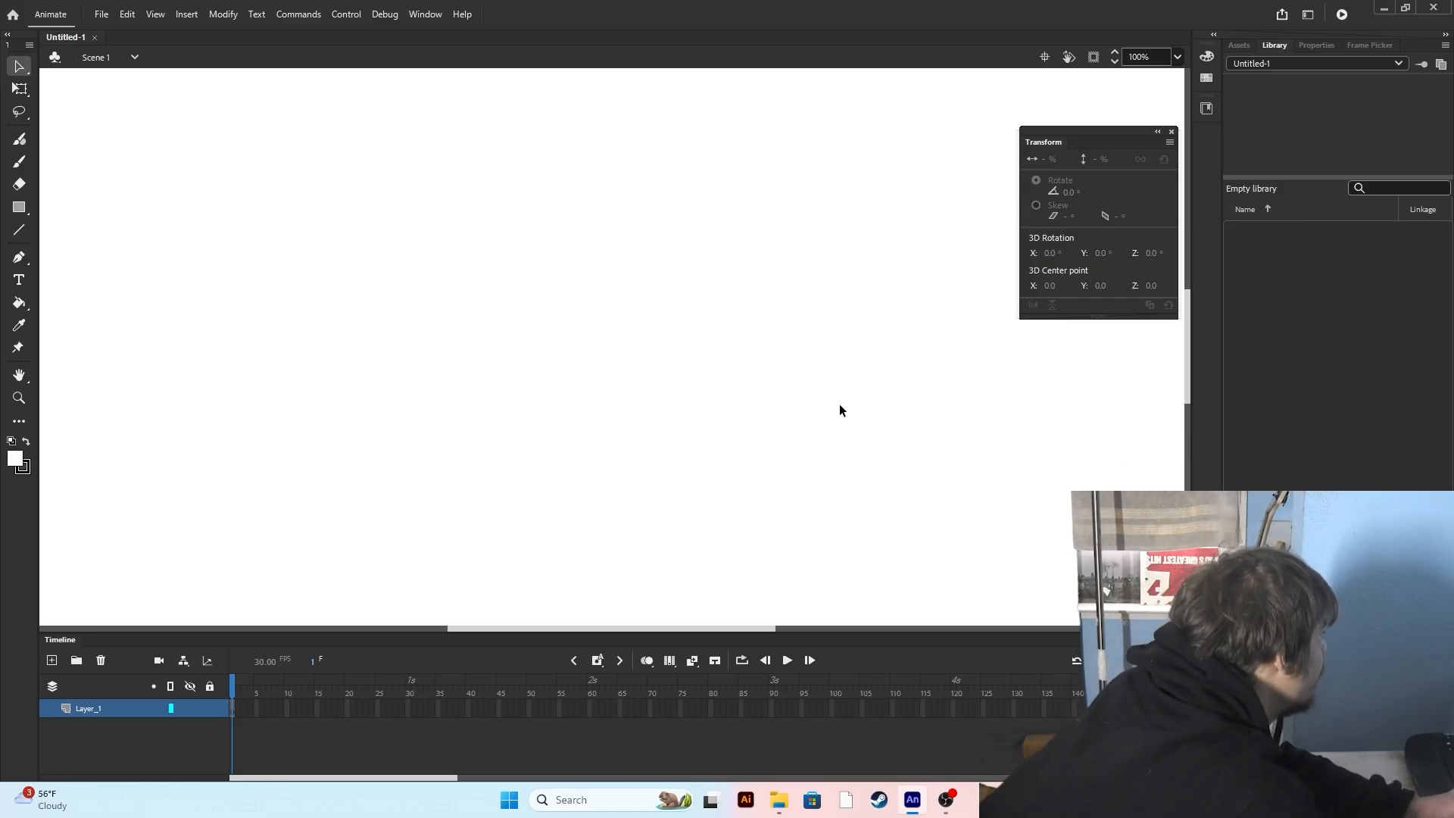
{"action": "key", "text": "alt+Tab"}
{"action": "left_click_drag", "start_coordinate": [1126, 243], "coordinate": [1310, 230]}
Draw a large white rectangle with a black outline covering nearly the whole stage.
{"action": "left_click", "coordinate": [19, 207]}
{"action": "left_click_drag", "start_coordinate": [210, 167], "coordinate": [1024, 617]}
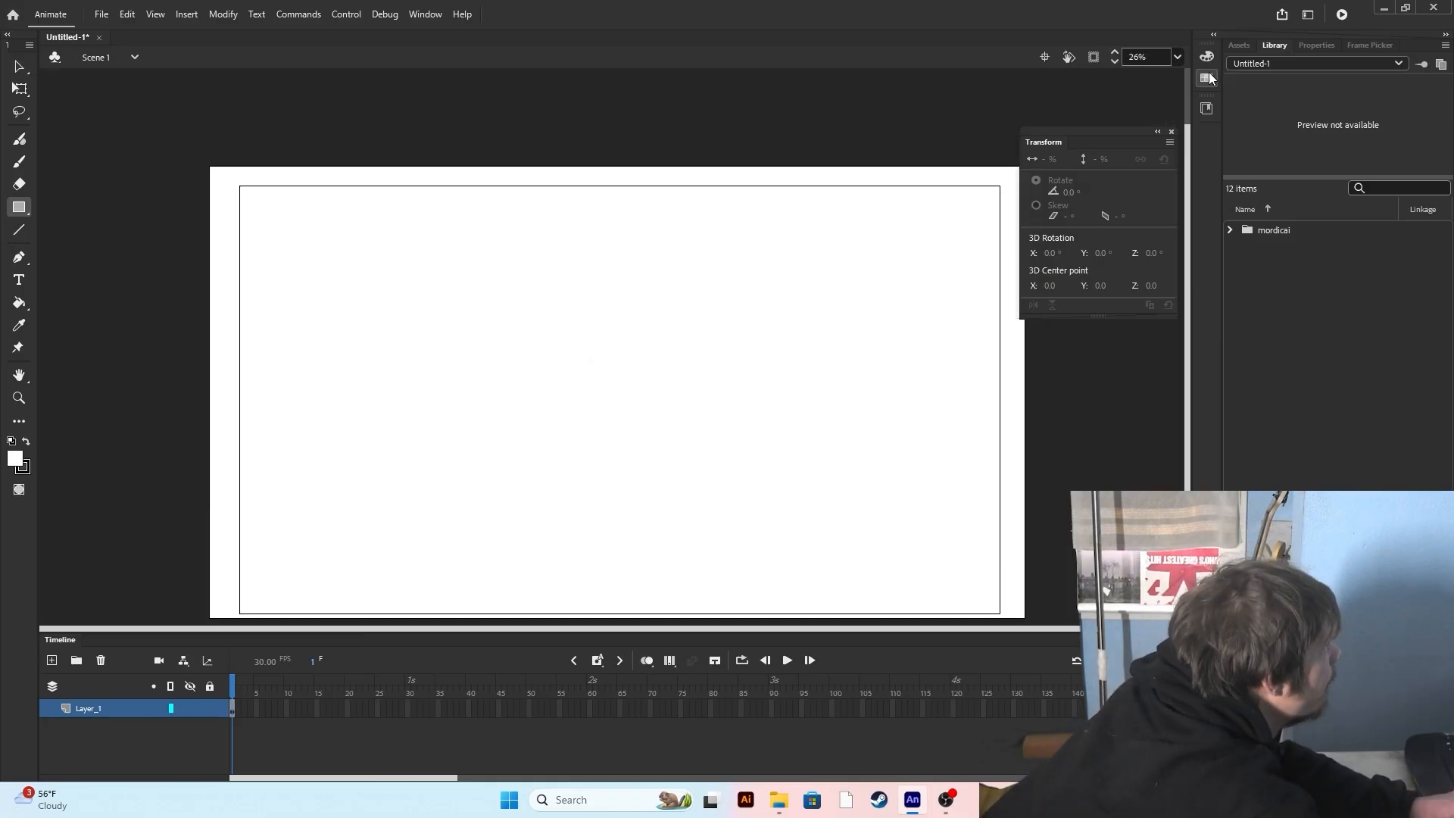
Import the a1.aif sound file from the regular show folder into the Animate library.
{"action": "left_click", "coordinate": [778, 800]}
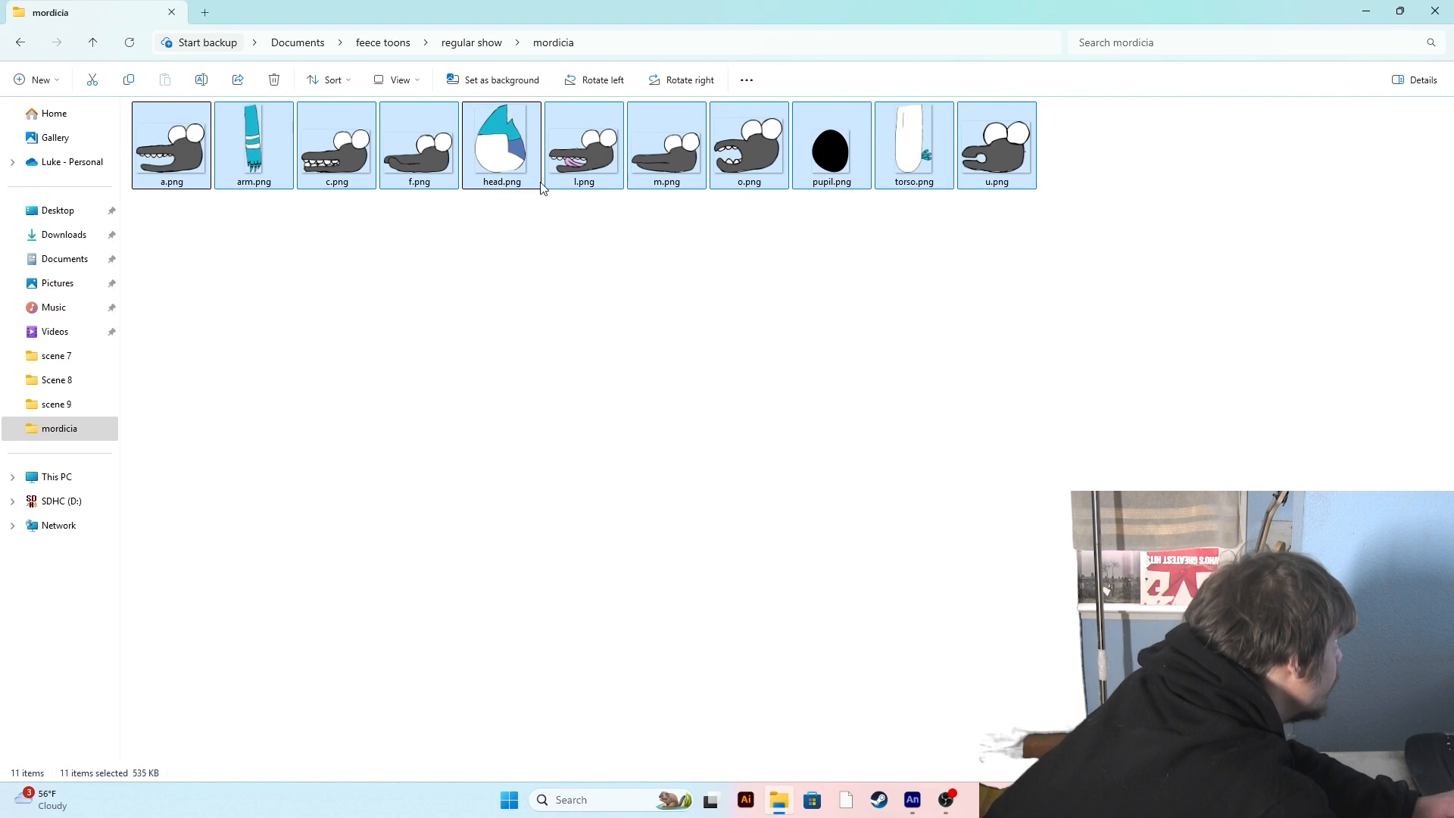
{"action": "left_click", "coordinate": [471, 42]}
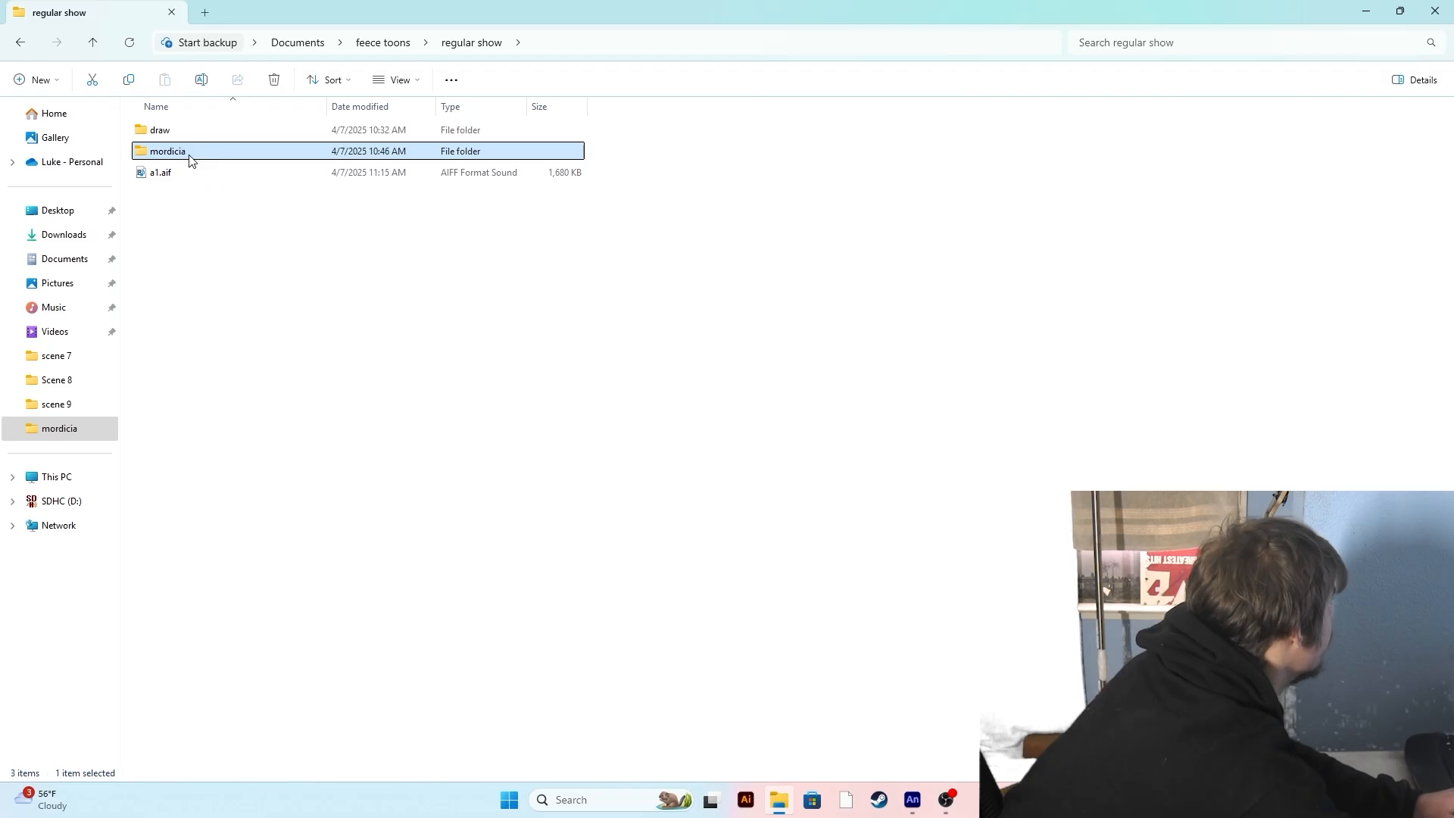
{"action": "left_click", "coordinate": [237, 176]}
{"action": "left_click_drag", "start_coordinate": [176, 174], "coordinate": [1315, 413]}
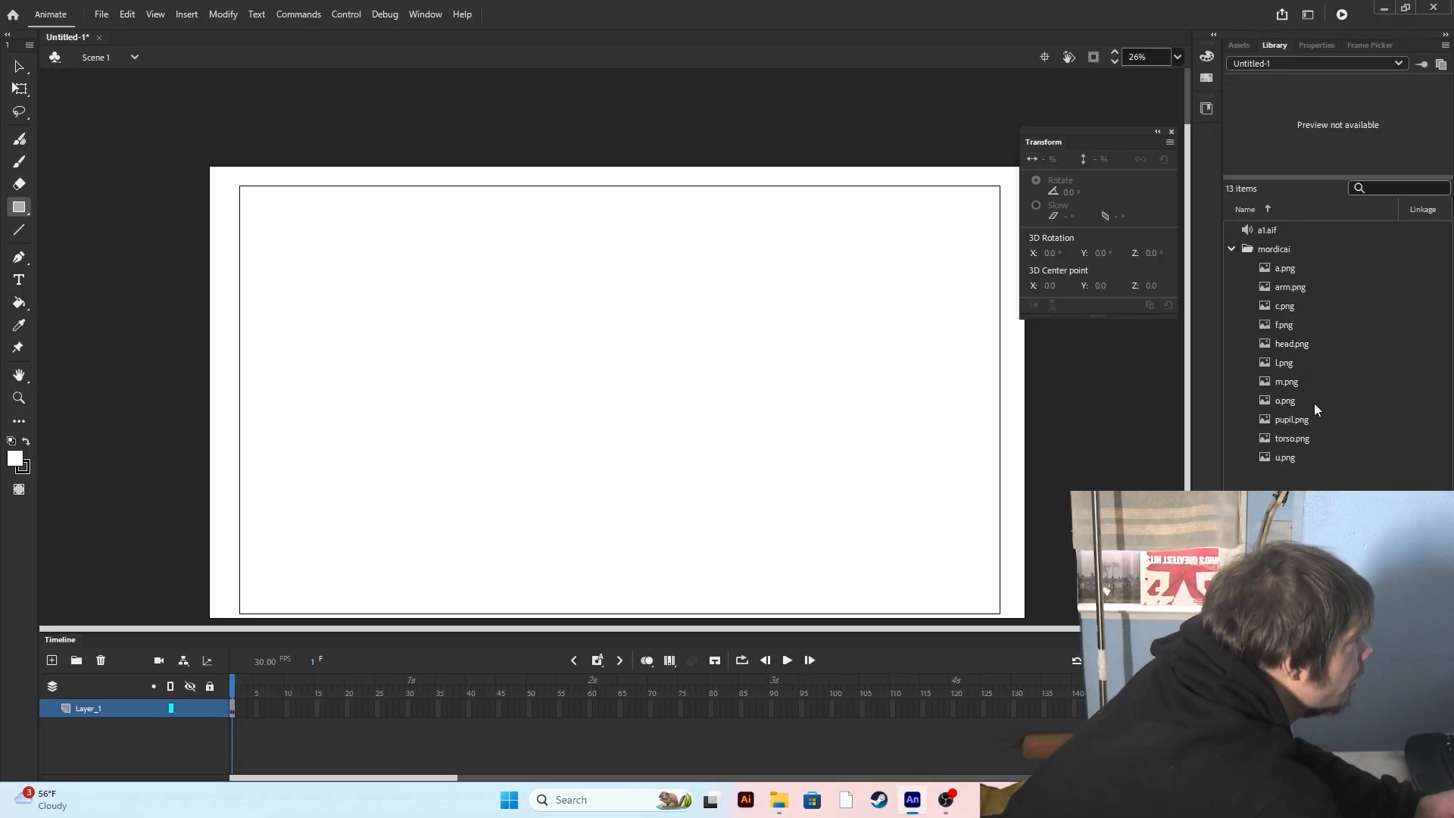
Put the a1.aif sound on its own timeline layer and extend both the sound and rectangle layers to frame 272.
{"action": "left_click", "coordinate": [598, 660]}
{"action": "left_click", "coordinate": [635, 685]}
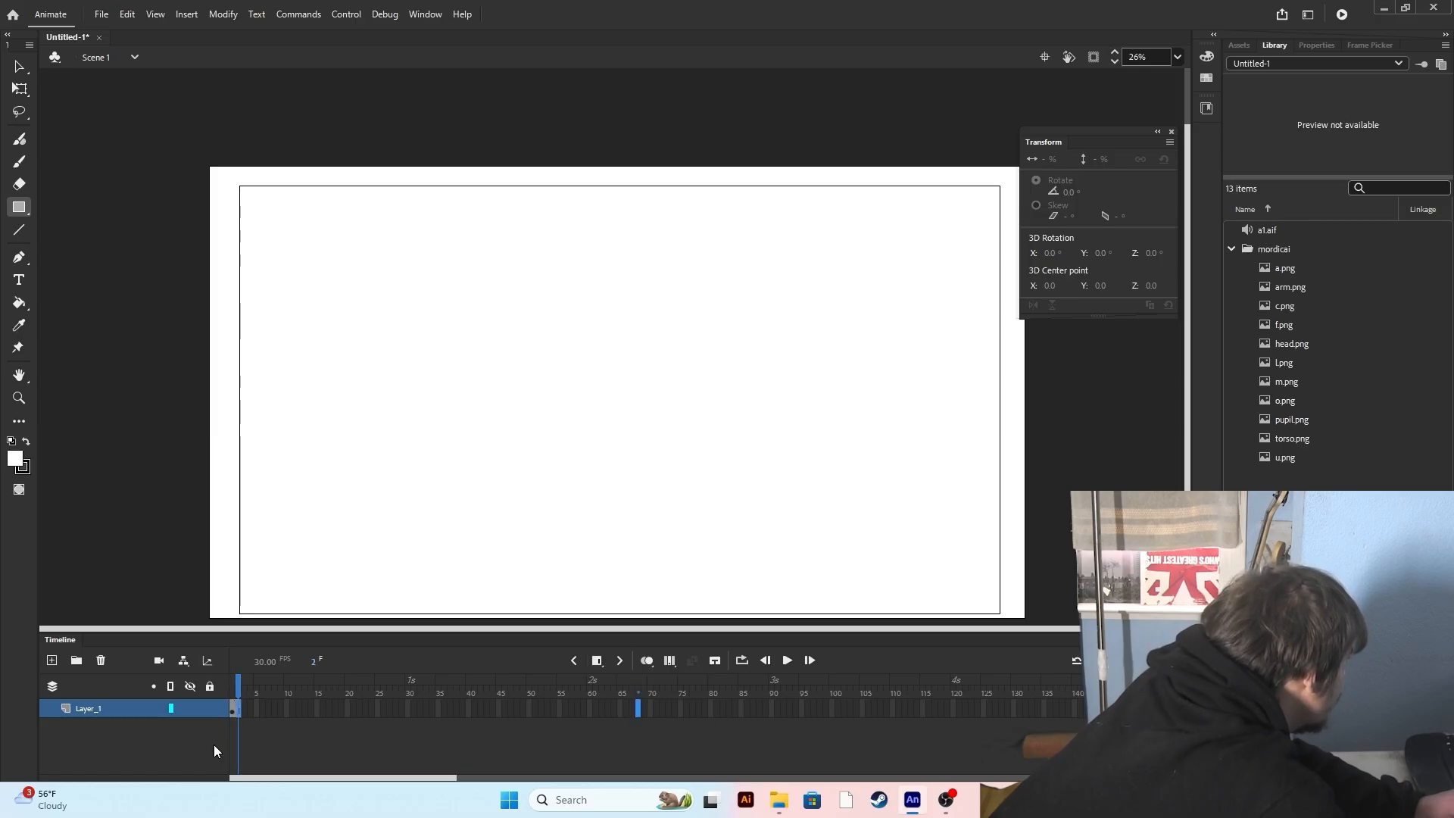
{"action": "left_click", "coordinate": [238, 712]}
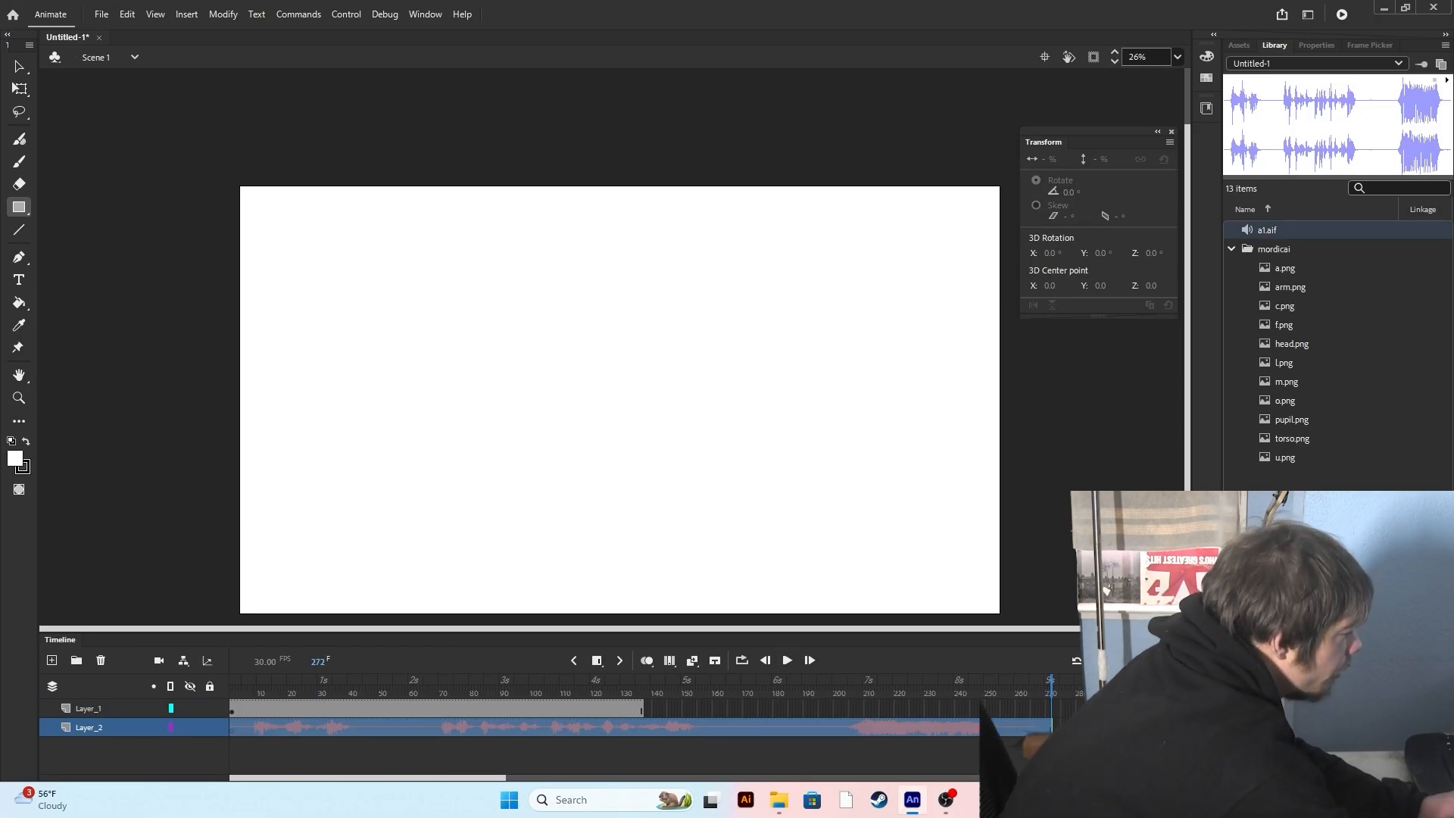
{"action": "left_click", "coordinate": [788, 662]}
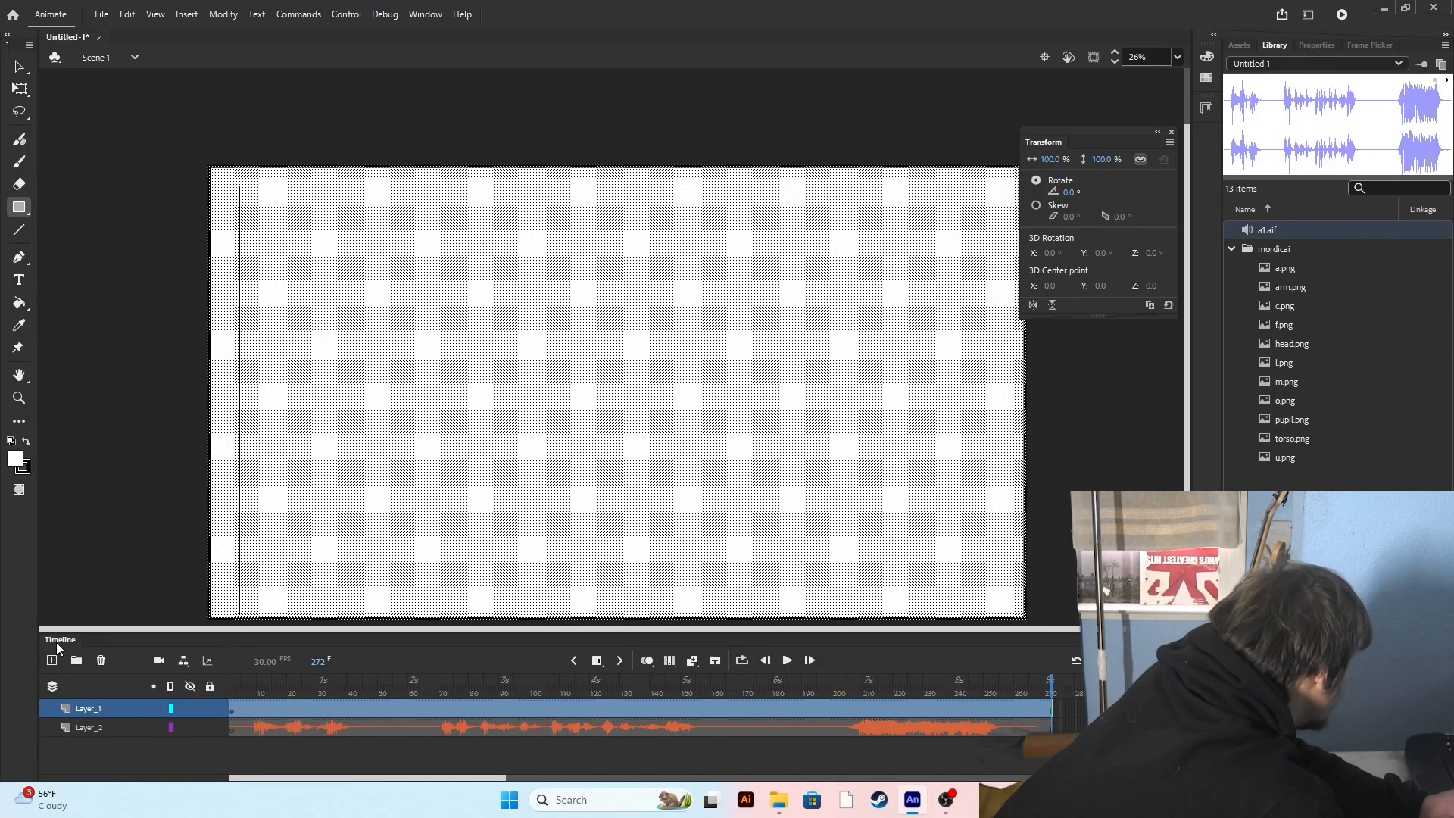
Add a layer above the background and fill the background rectangle with grey.
{"action": "left_click", "coordinate": [55, 660]}
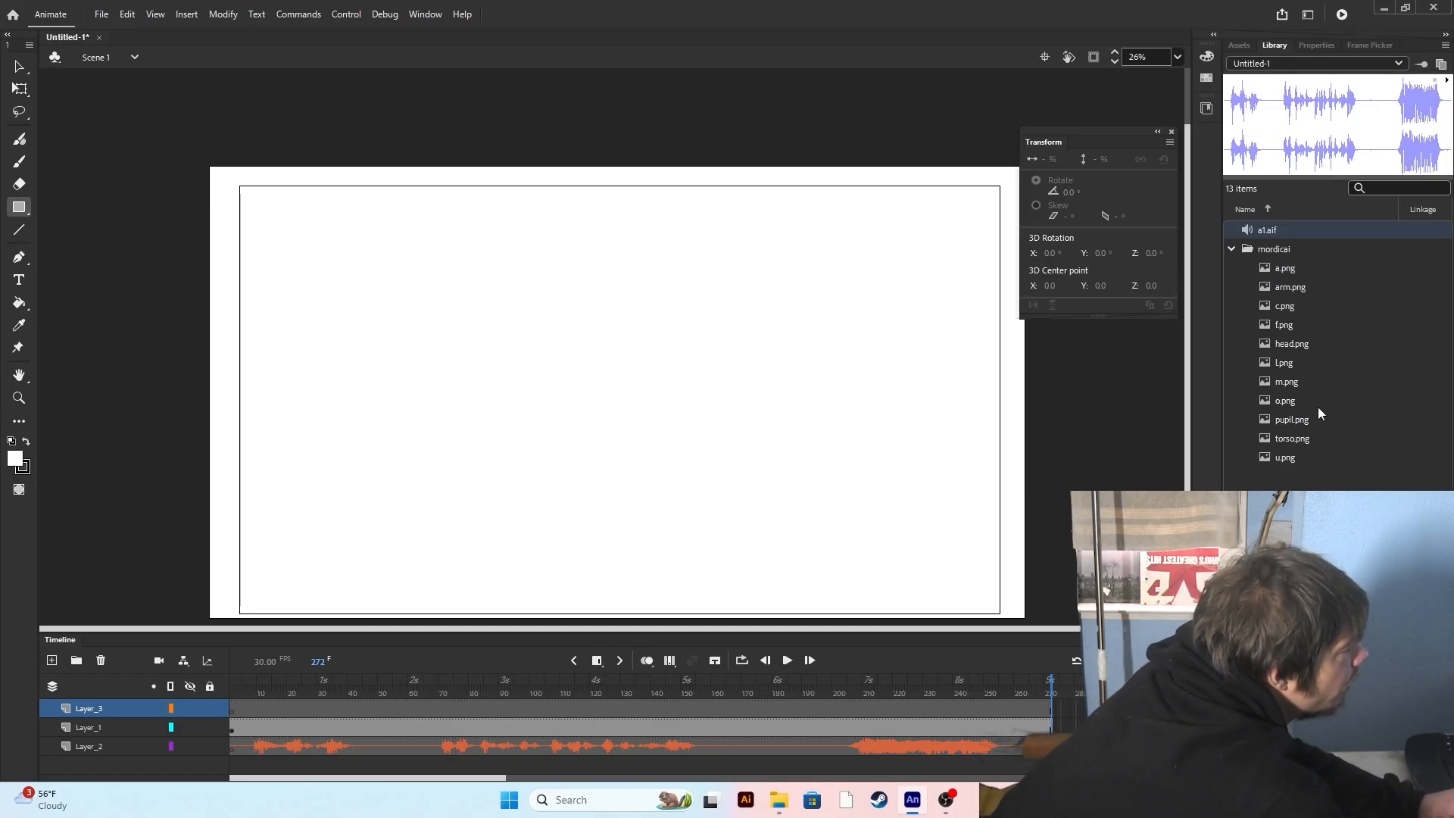
{"action": "left_click_drag", "start_coordinate": [1306, 437], "coordinate": [975, 415]}
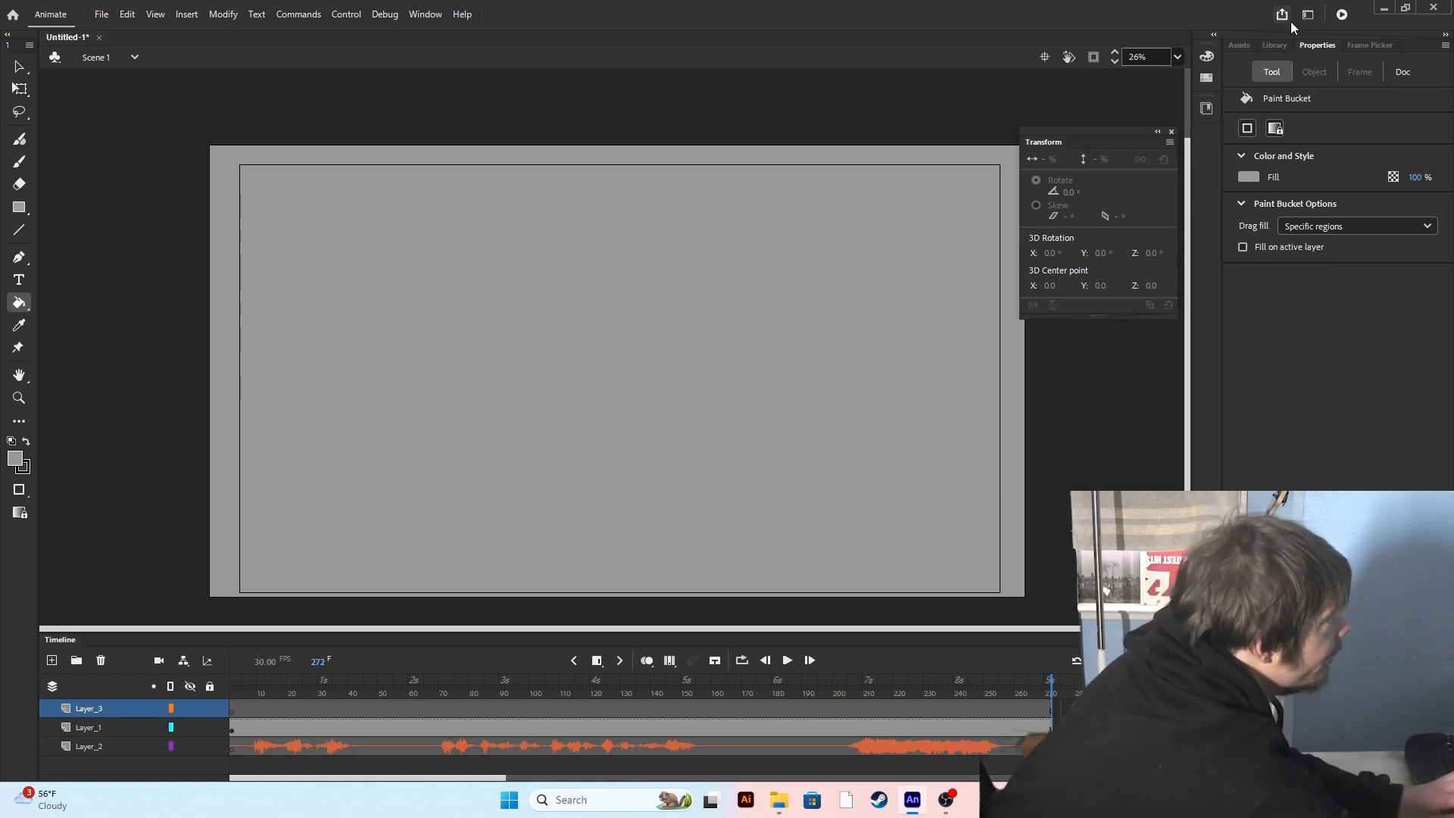
Place torso.png on the new top layer, scale it to 50%, and position it at the lower centre of the stage.
{"action": "left_click", "coordinate": [1275, 45]}
{"action": "left_click_drag", "start_coordinate": [552, 461], "coordinate": [599, 454]}
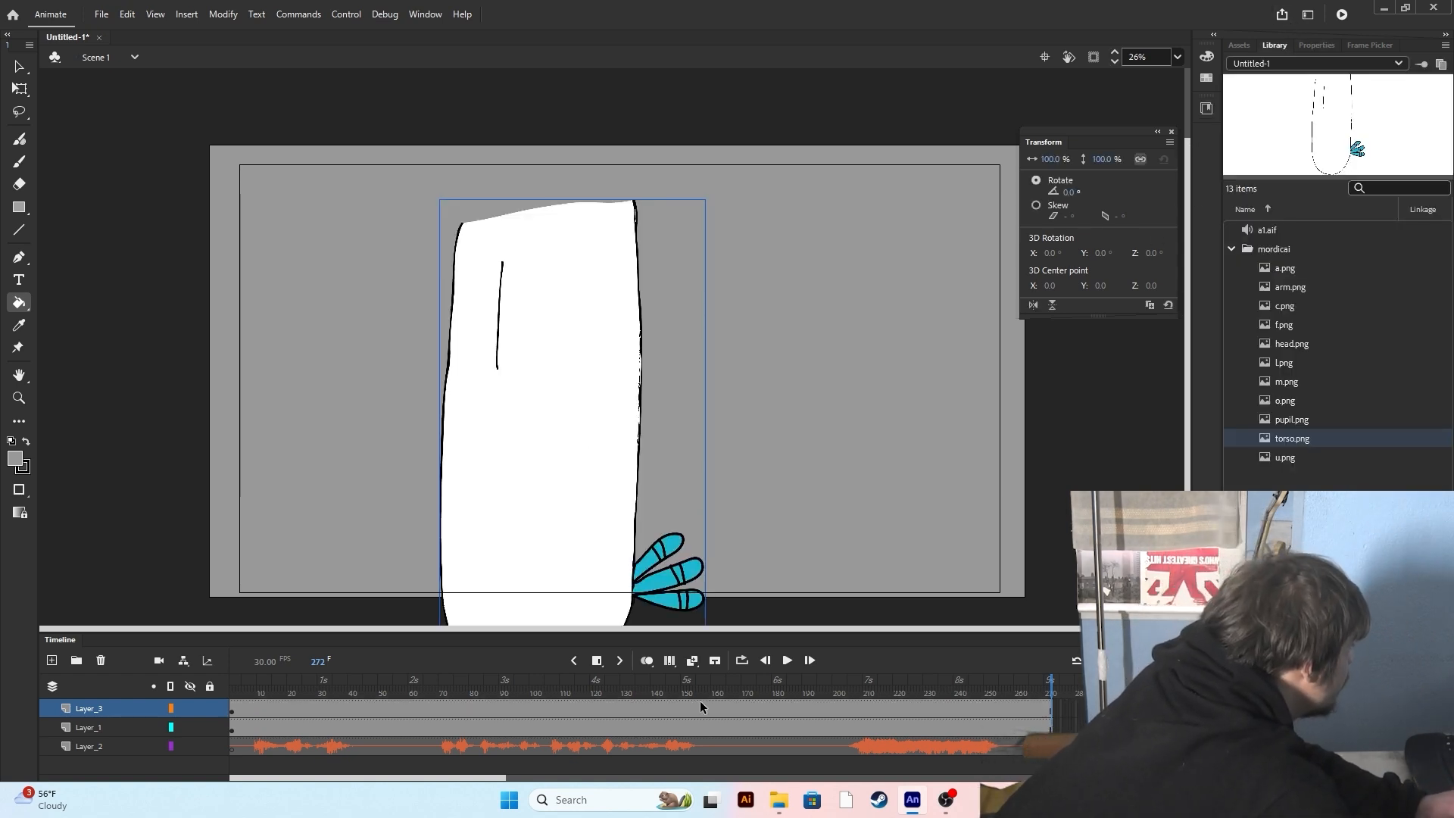
{"action": "left_click_drag", "start_coordinate": [615, 683], "coordinate": [182, 682]}
{"action": "key", "text": "v"}
{"action": "left_click", "coordinate": [546, 477]}
{"action": "left_click_drag", "start_coordinate": [1109, 160], "coordinate": [1088, 175]}
{"action": "left_click_drag", "start_coordinate": [569, 429], "coordinate": [646, 461]}
{"action": "left_click_drag", "start_coordinate": [1105, 159], "coordinate": [1094, 161]}
{"action": "left_click_drag", "start_coordinate": [662, 429], "coordinate": [664, 438]}
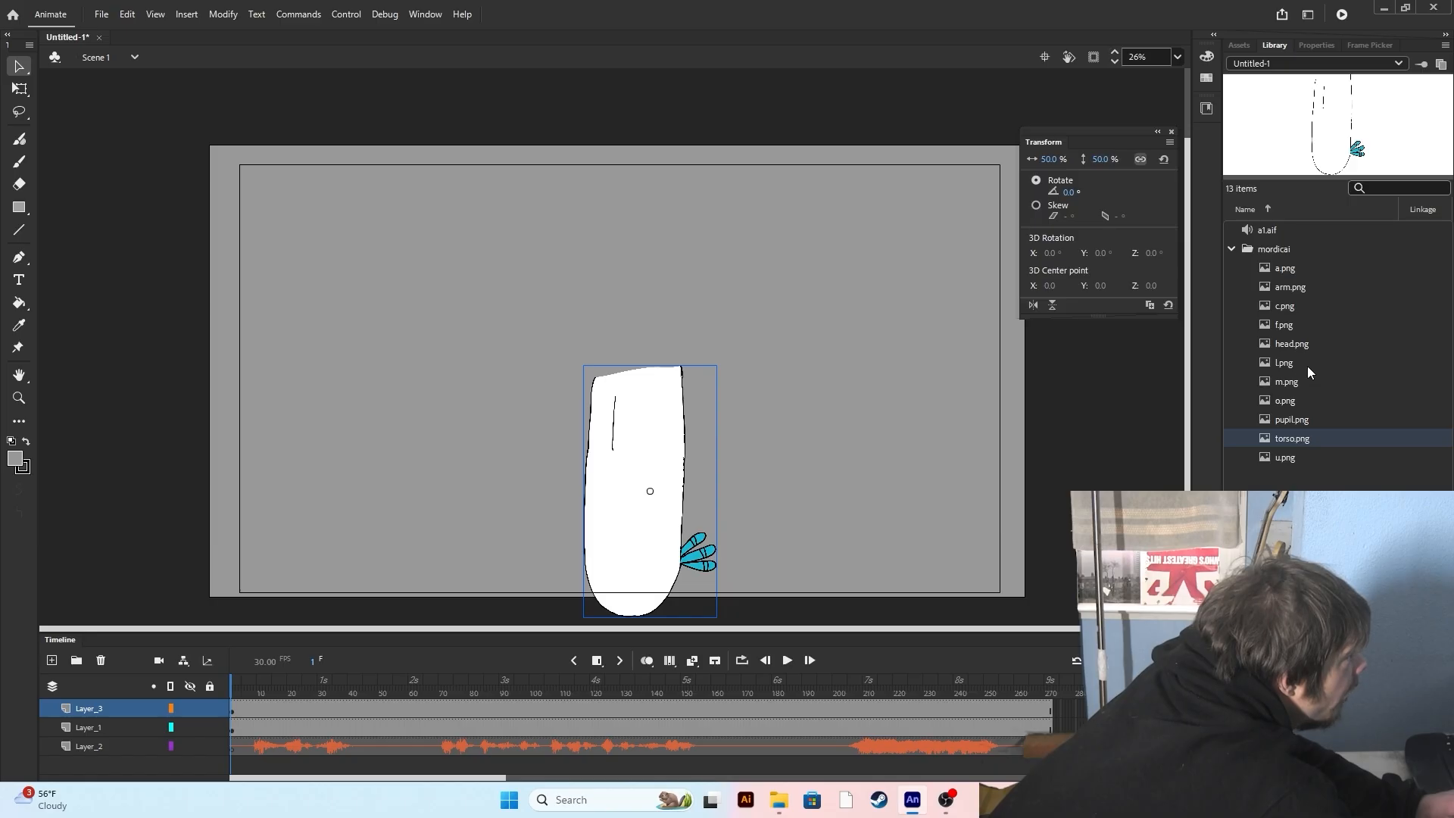
Place head.png on the stage, scale it to 50%, and align it over the top of the torso.
{"action": "left_click", "coordinate": [1301, 345]}
{"action": "left_click_drag", "start_coordinate": [1301, 345], "coordinate": [637, 291]}
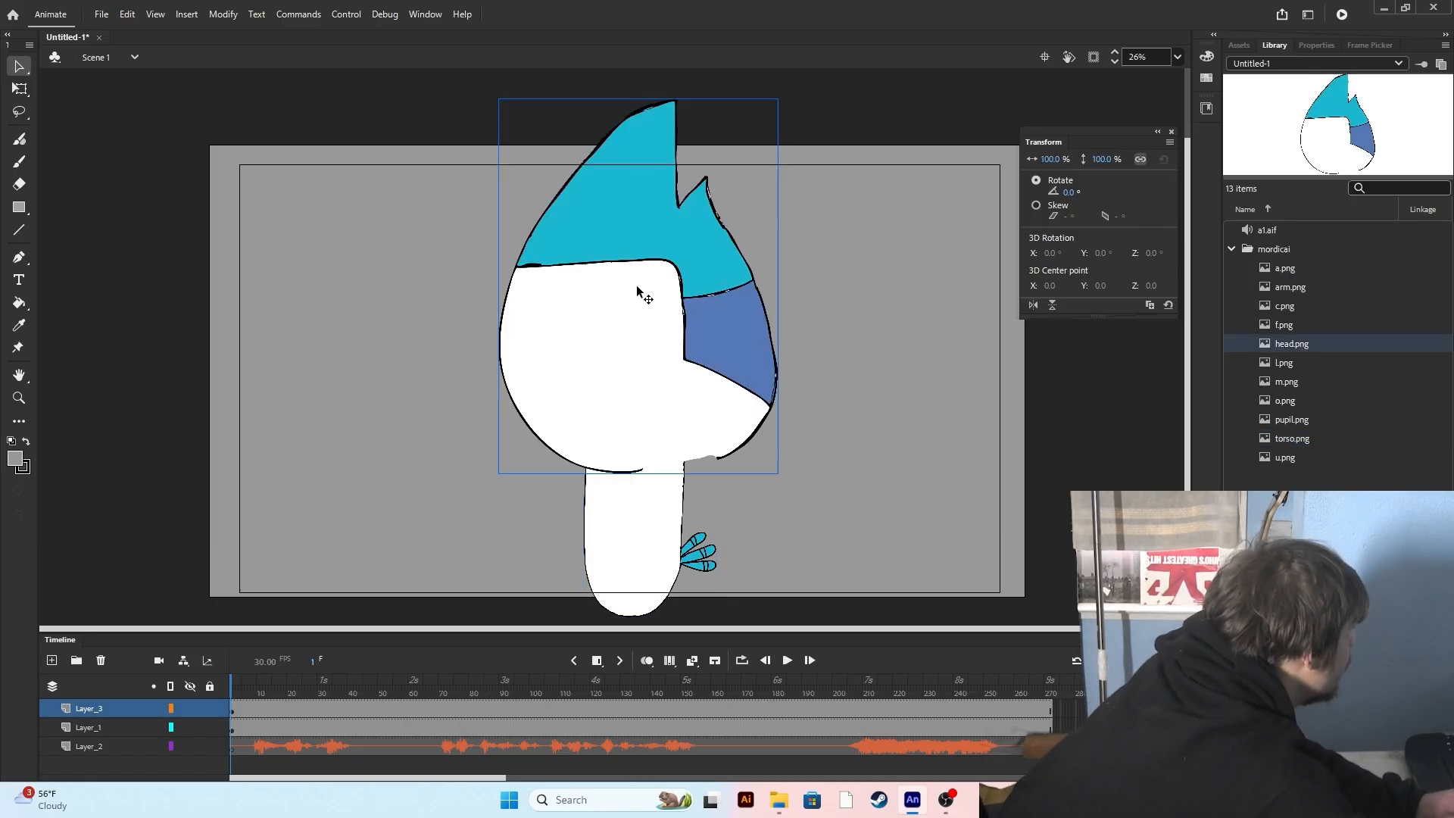
{"action": "left_click", "coordinate": [1103, 159]}
{"action": "type", "text": "50"}
{"action": "left_click", "coordinate": [712, 302]}
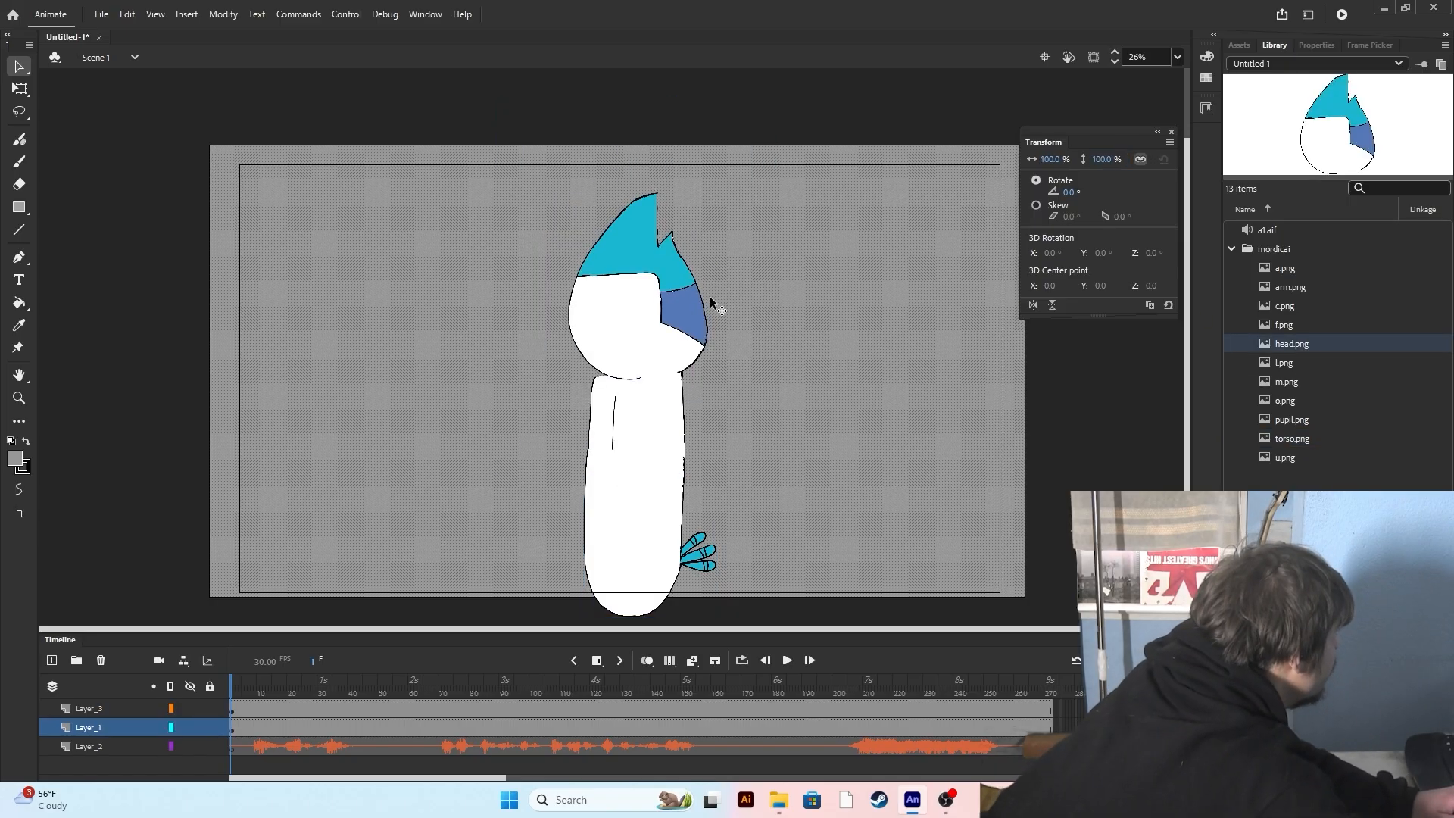
{"action": "left_click_drag", "start_coordinate": [688, 309], "coordinate": [677, 319]}
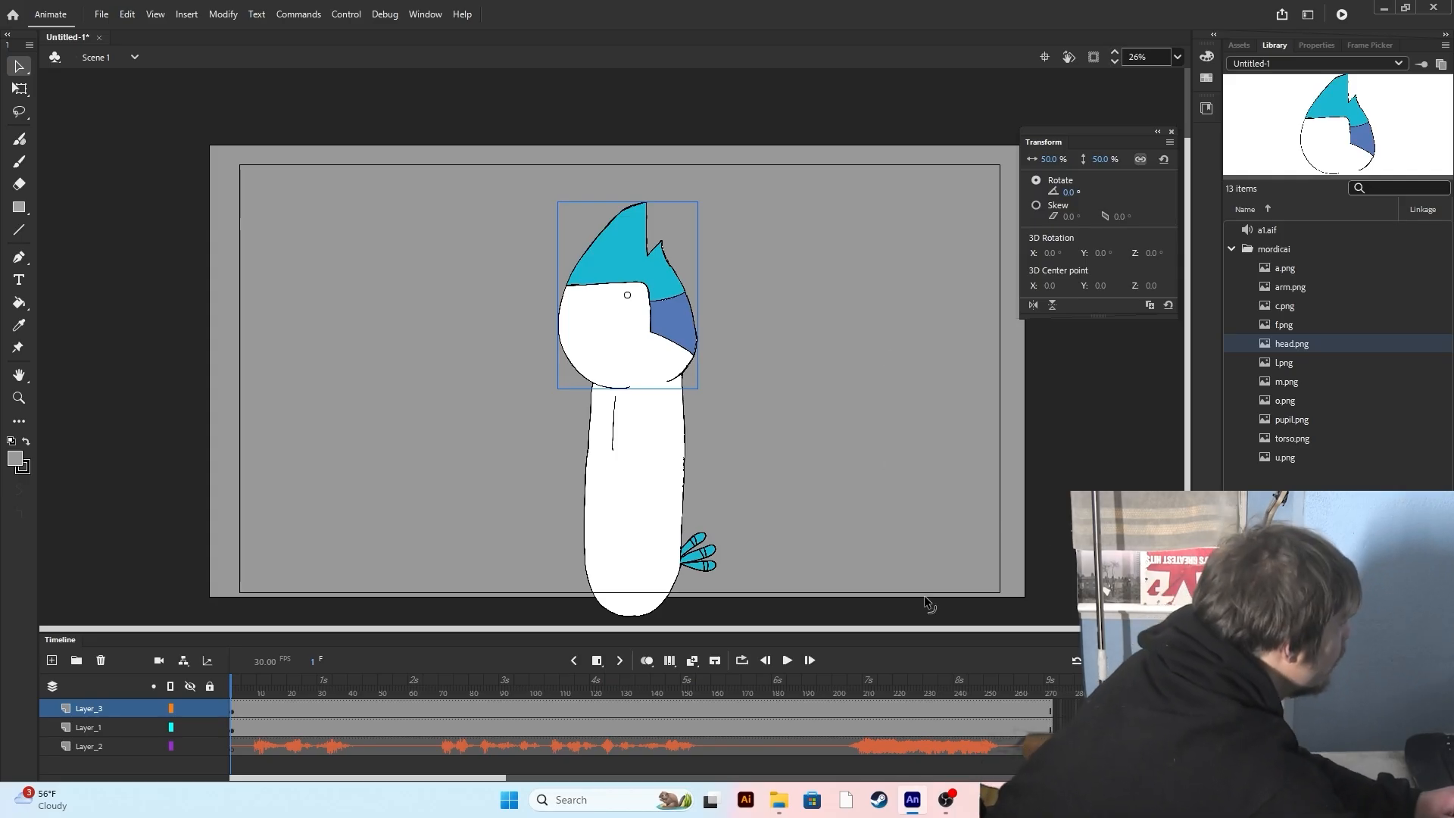
Place arm.png at 46% scale along the back edge of the torso, just below the head.
{"action": "left_click", "coordinate": [902, 608]}
{"action": "left_click_drag", "start_coordinate": [1305, 278], "coordinate": [890, 420]}
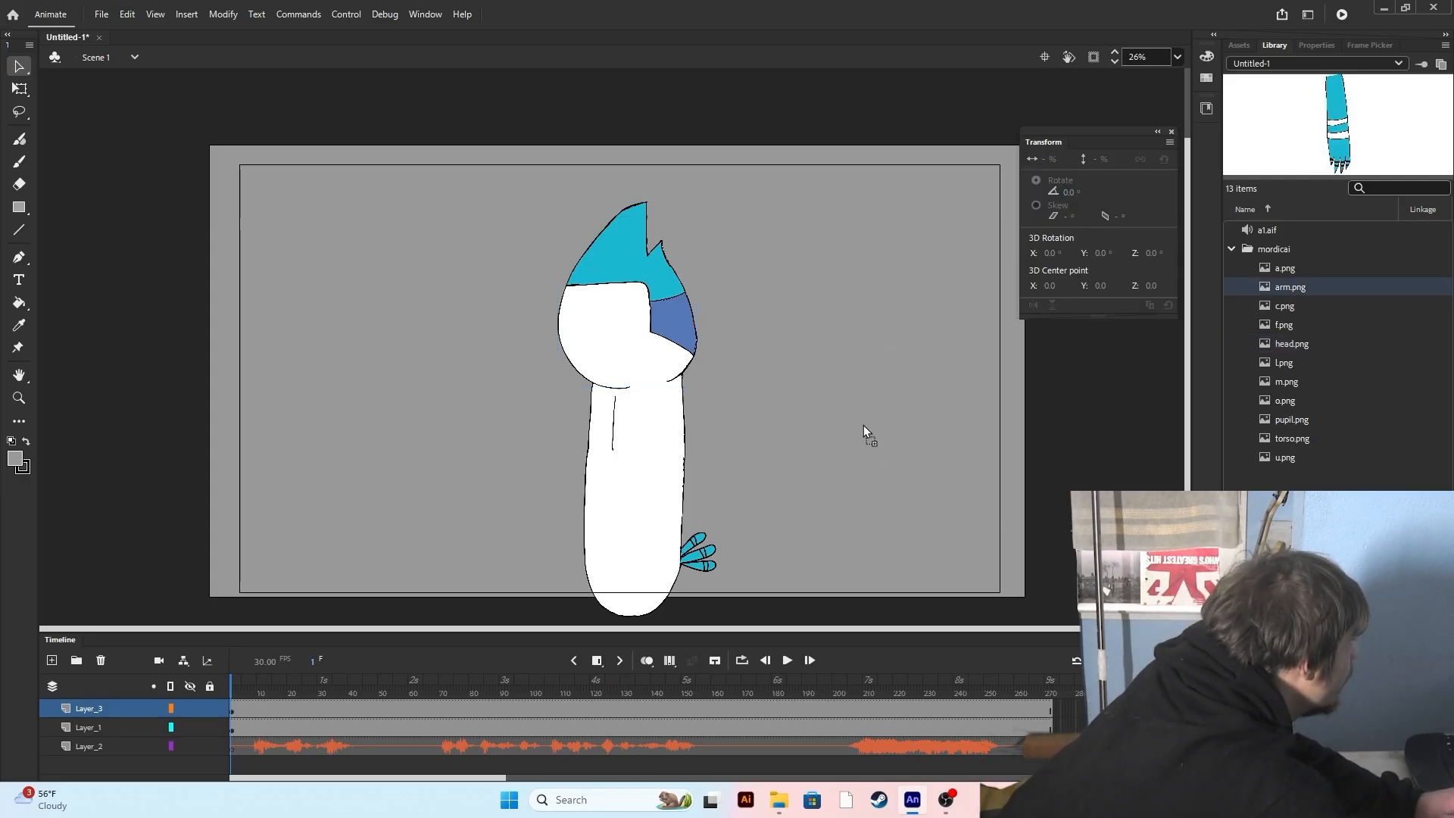
{"action": "left_click_drag", "start_coordinate": [677, 497], "coordinate": [677, 497]}
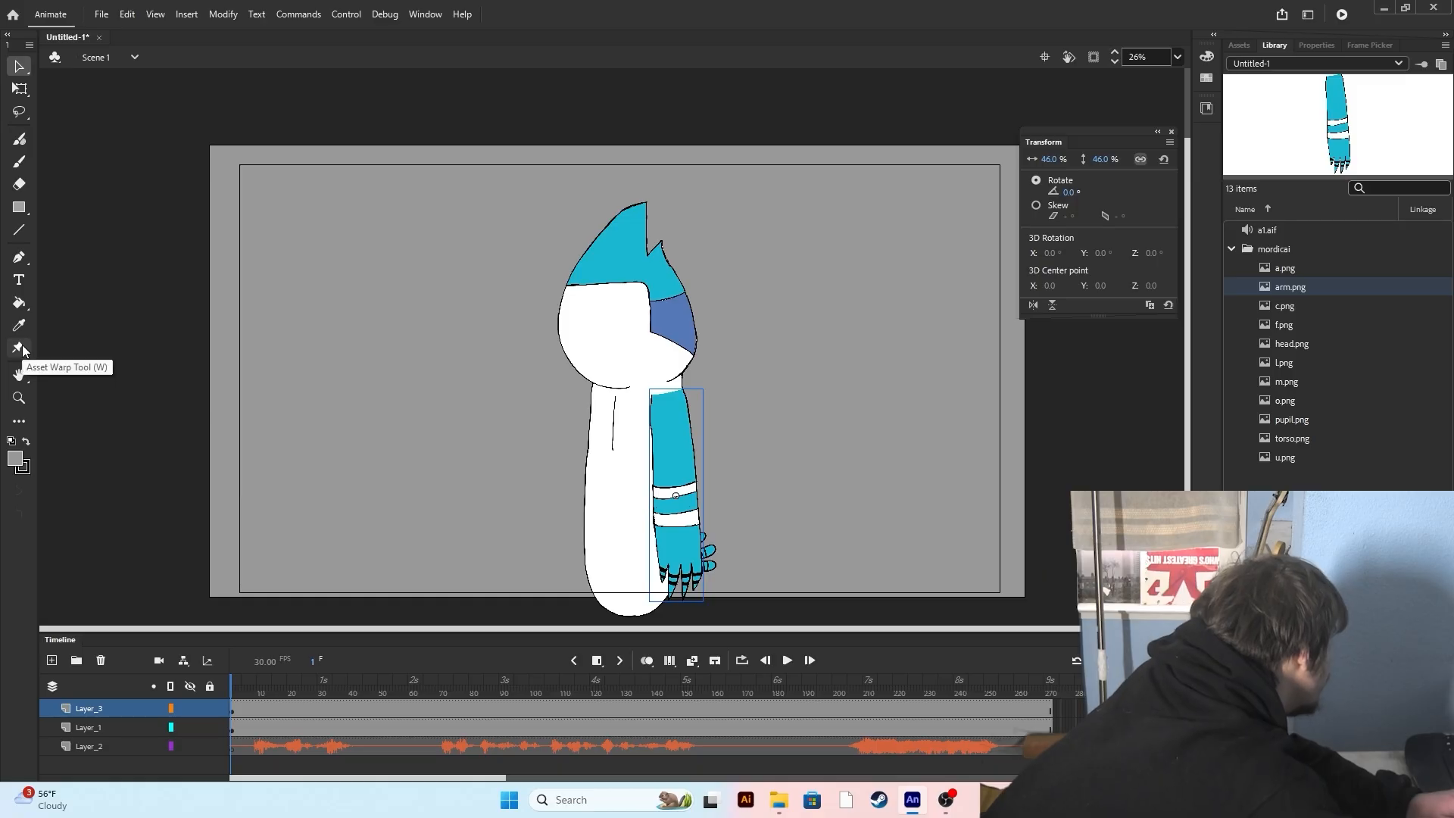
Rig the arm with Asset Warp pins at the shoulder, elbow and wrist, and undo the test bend.
{"action": "left_click", "coordinate": [21, 347]}
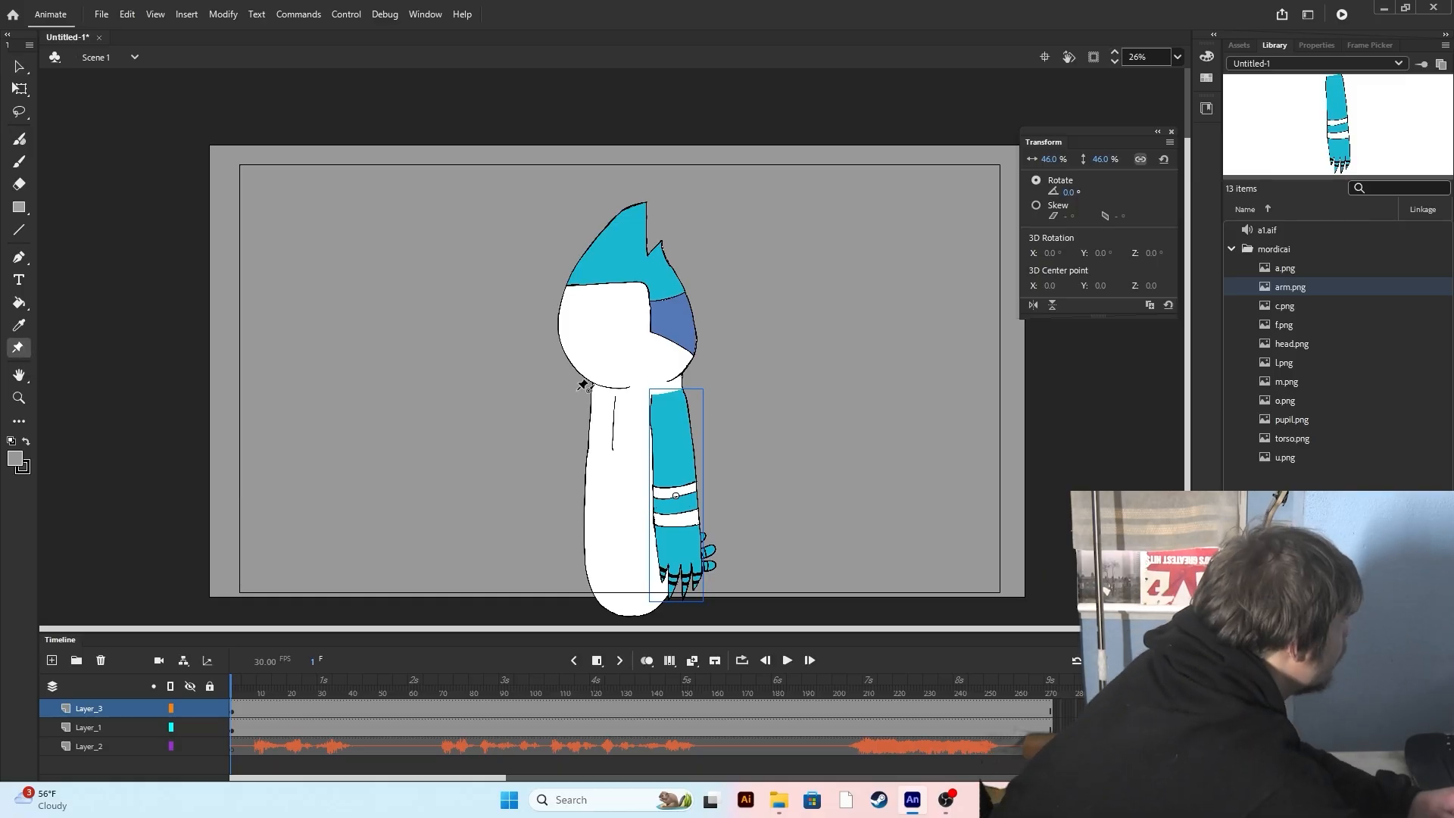
{"action": "left_click", "coordinate": [671, 399]}
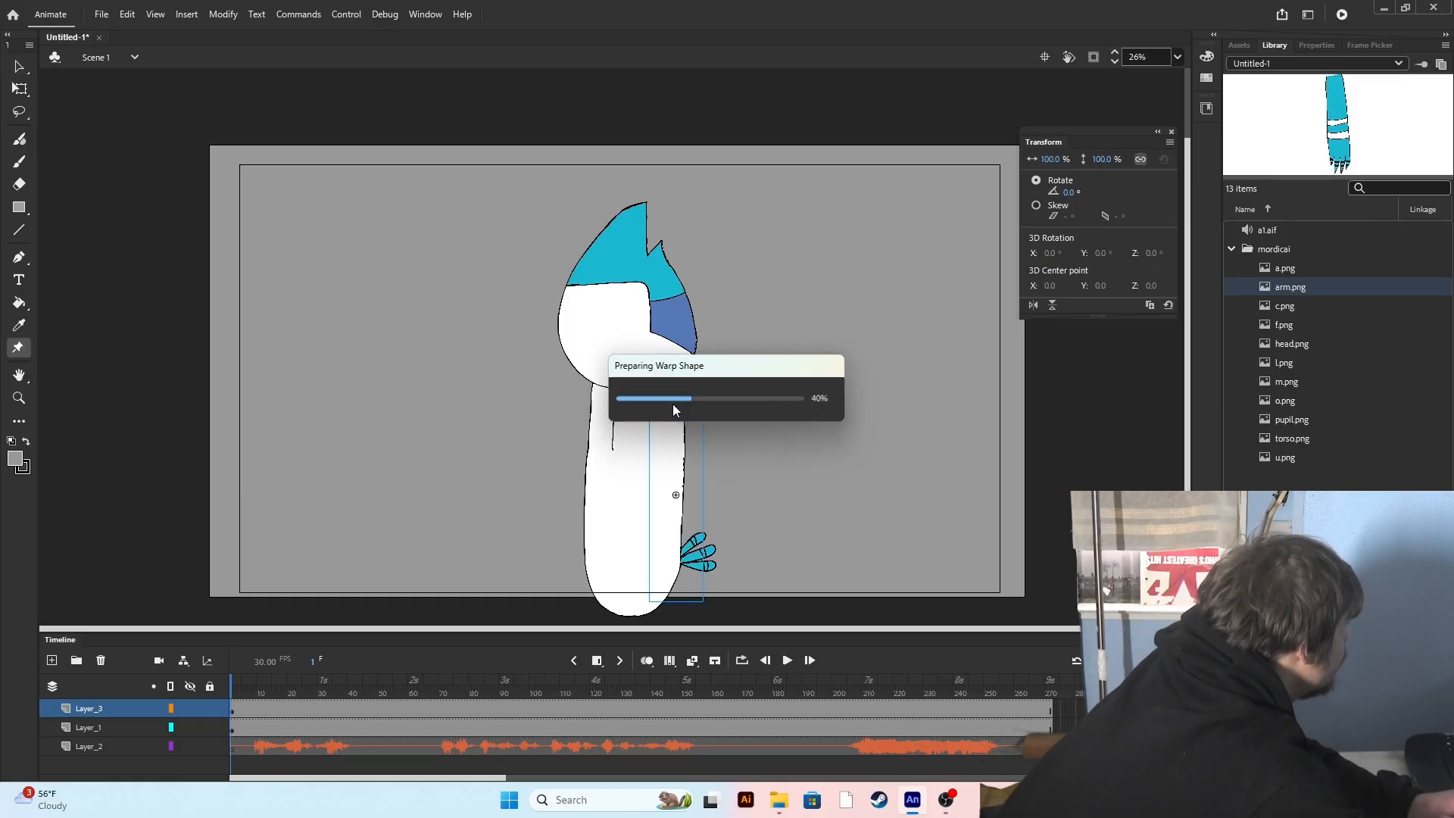
{"action": "left_click", "coordinate": [679, 492]}
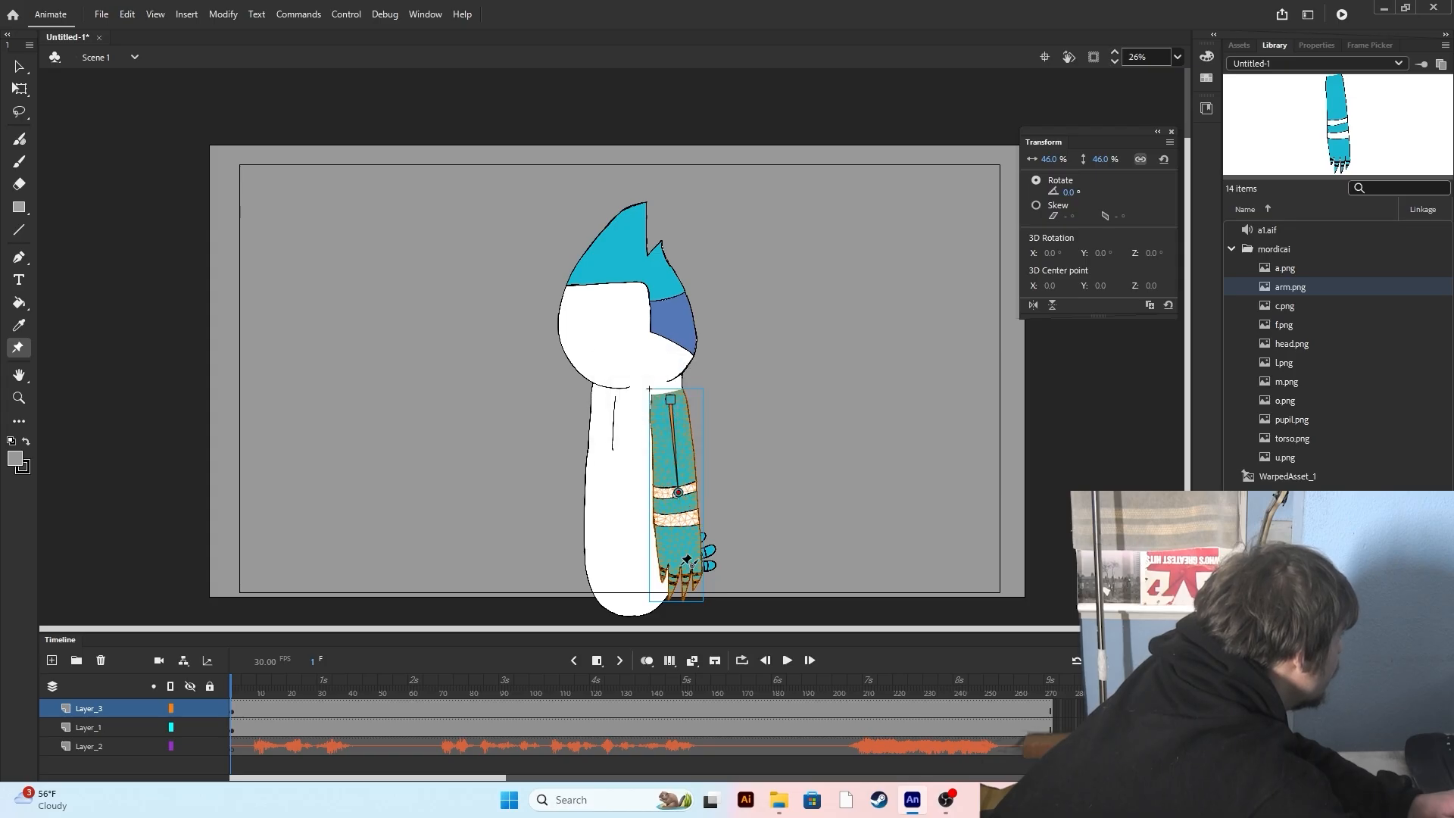
{"action": "left_click", "coordinate": [686, 541]}
{"action": "left_click_drag", "start_coordinate": [685, 540], "coordinate": [626, 529]}
{"action": "key", "text": "ctrl+z"}
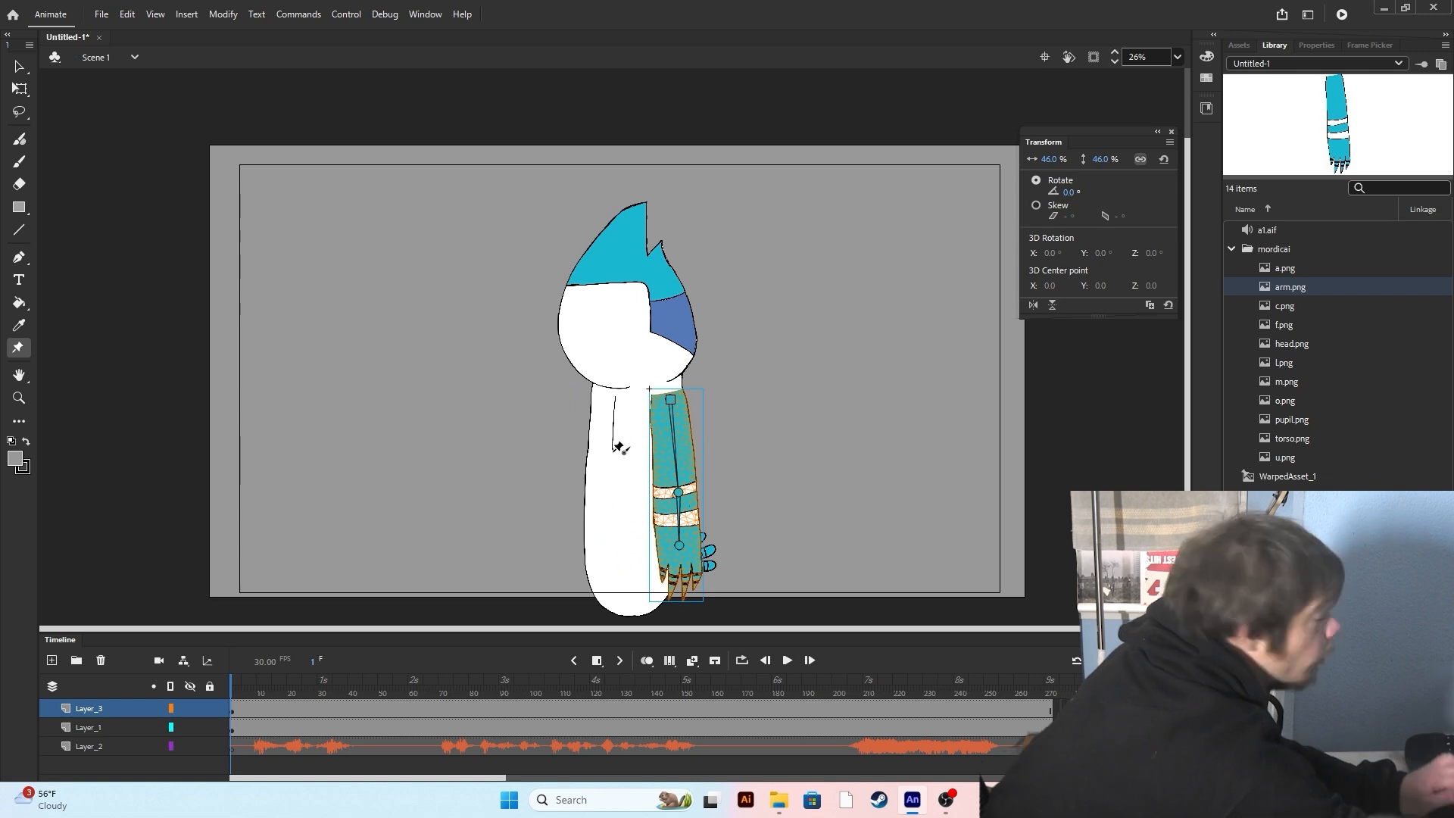
{"action": "key", "text": "v"}
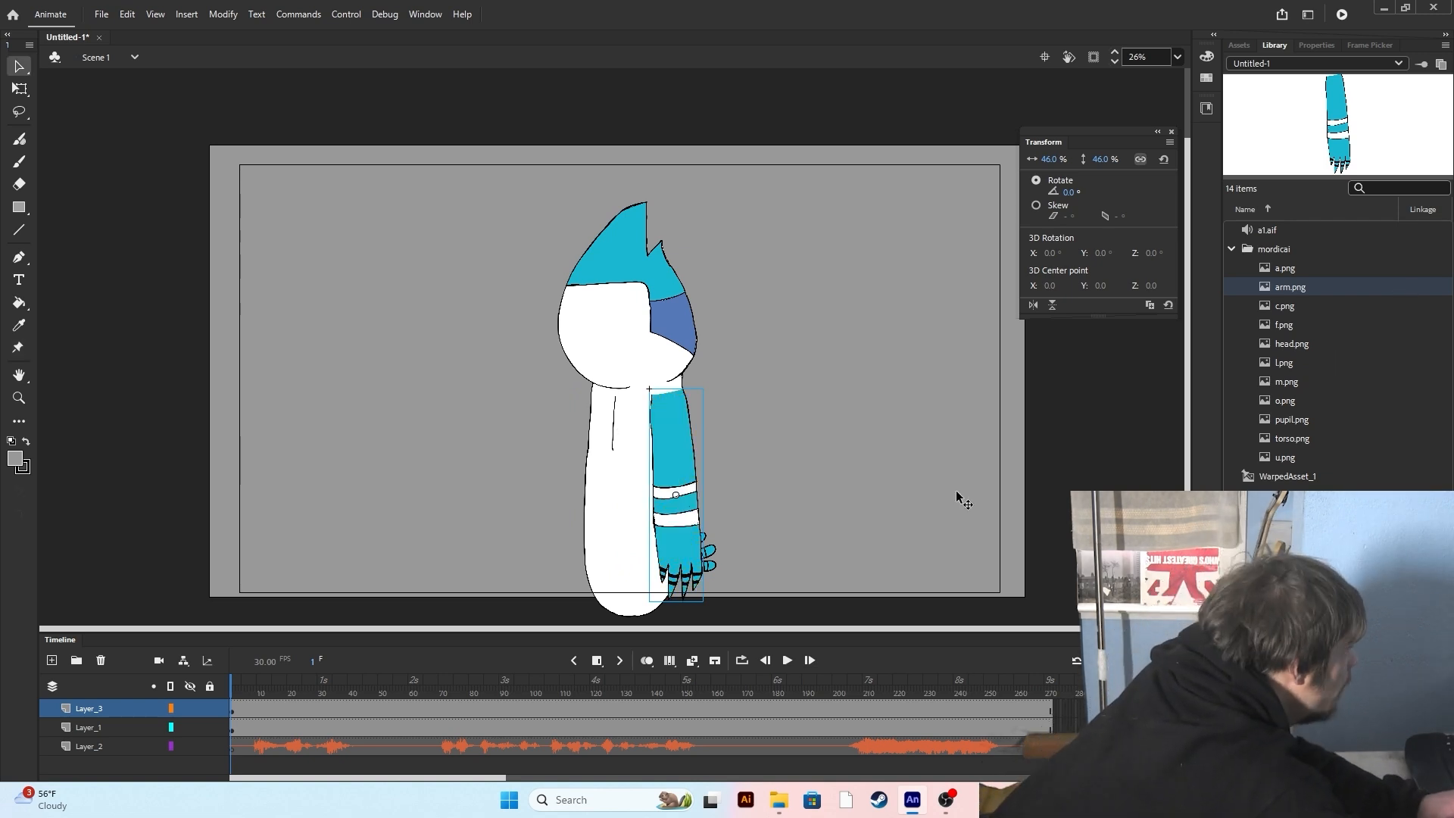
Add a layer for the face and place m.png at 50% scale on the head, with pupil.png in both eyes.
{"action": "left_click", "coordinate": [53, 666]}
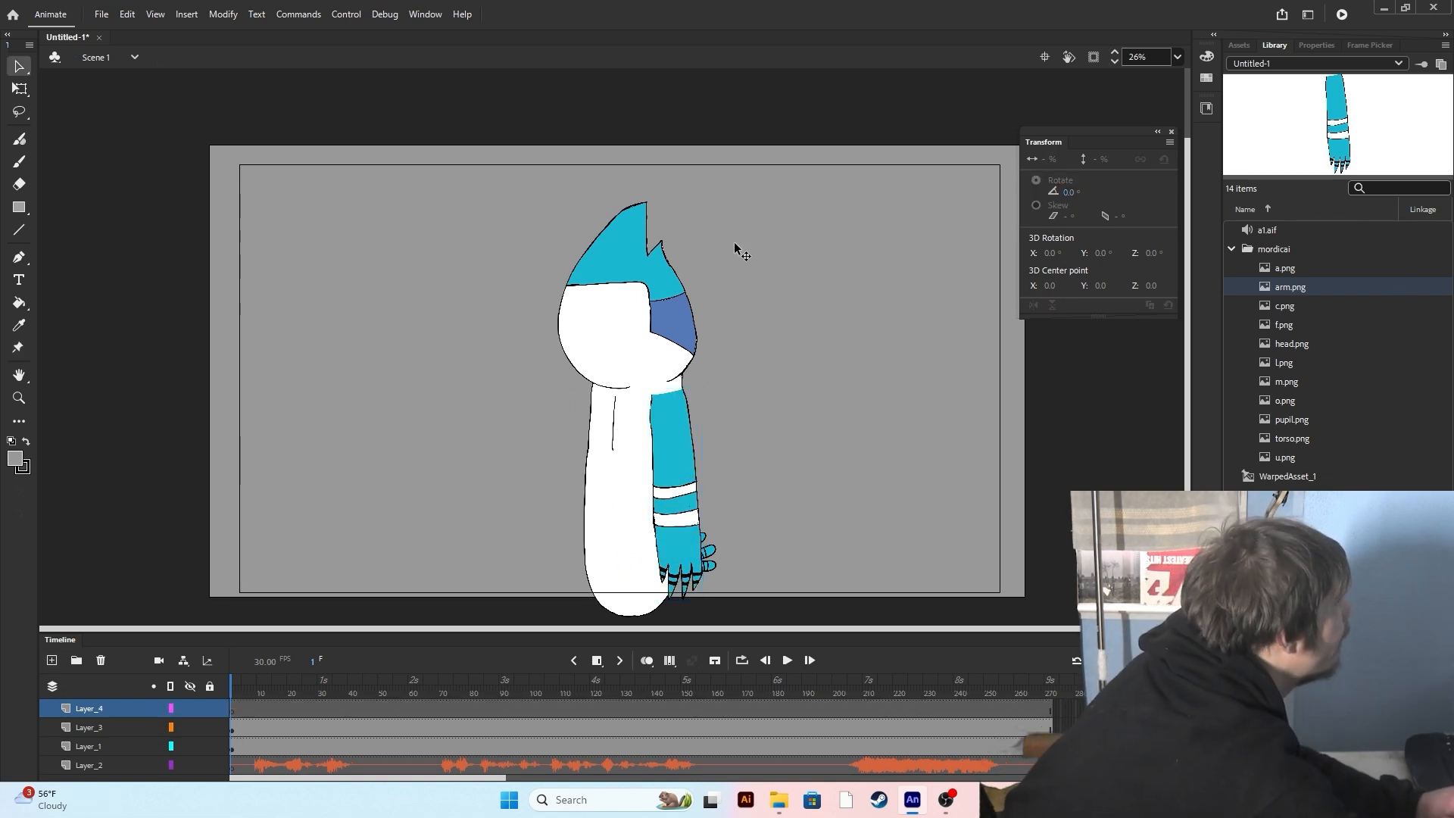
{"action": "left_click", "coordinate": [1292, 345]}
{"action": "left_click_drag", "start_coordinate": [1286, 381], "coordinate": [614, 279]}
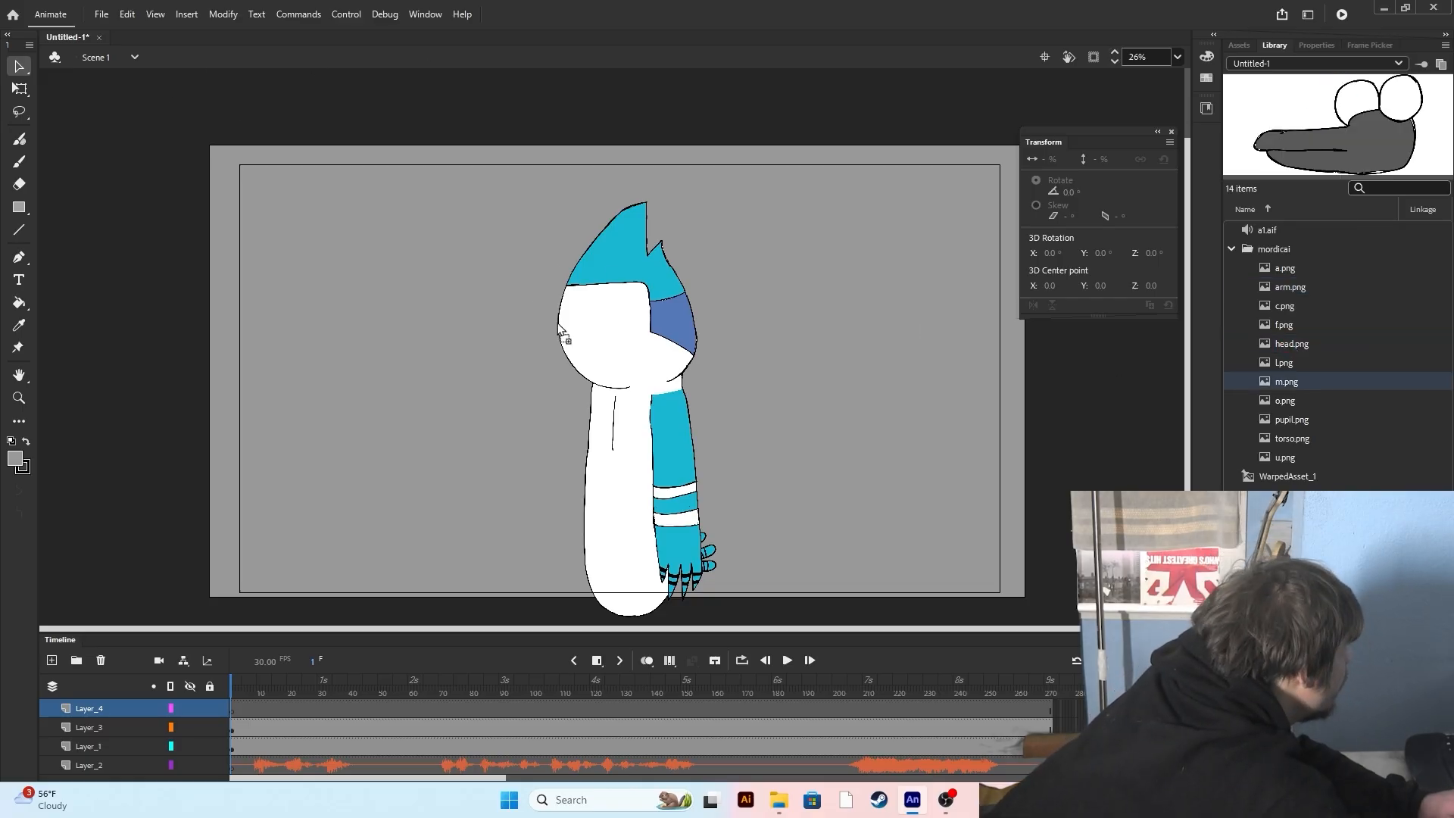
{"action": "left_click_drag", "start_coordinate": [564, 334], "coordinate": [565, 331]}
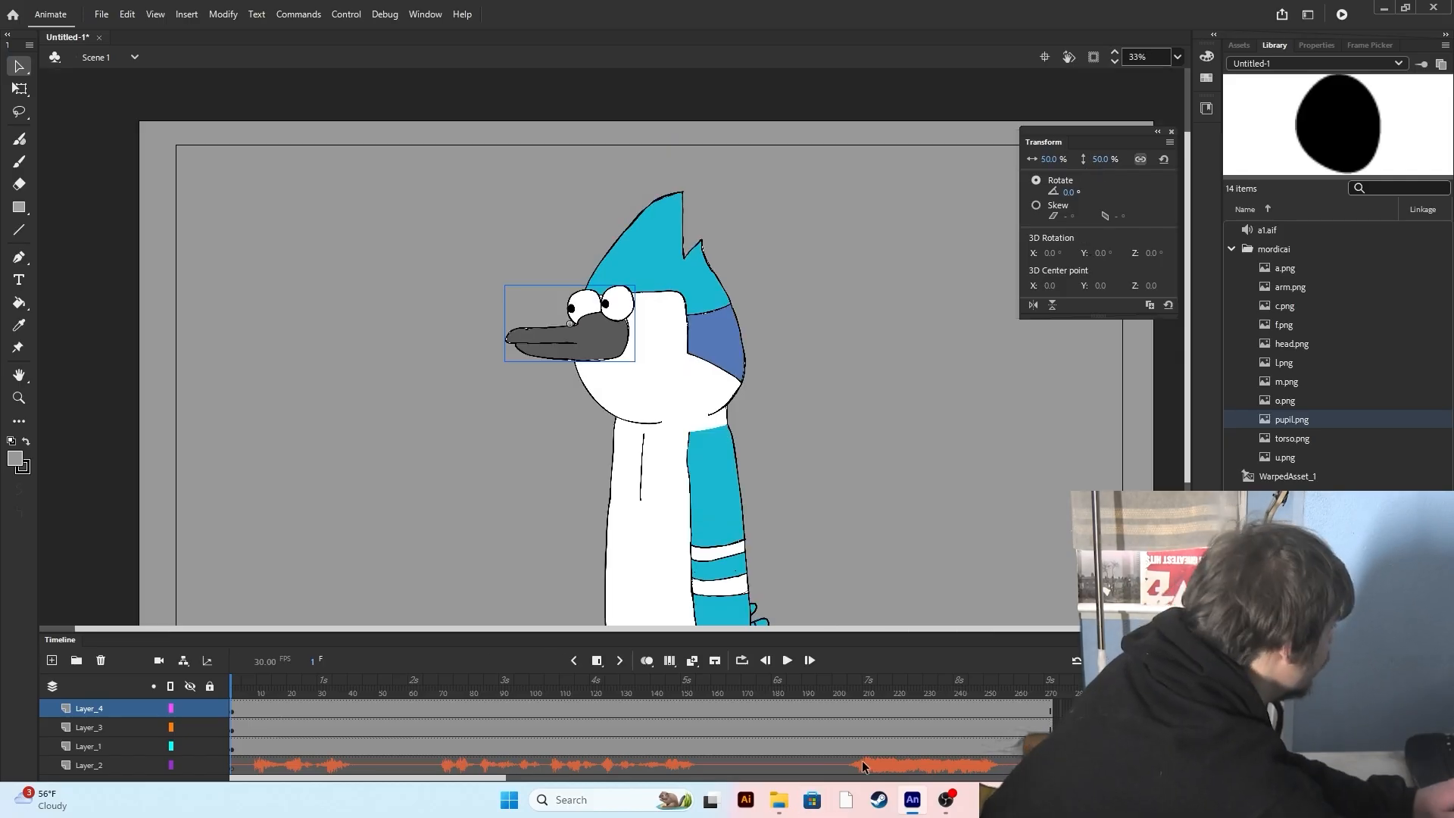
Add a second scene and lay out a.png, c.png, f.png, l.png, m.png, o.png and u.png in three columns.
{"action": "left_click", "coordinate": [208, 13]}
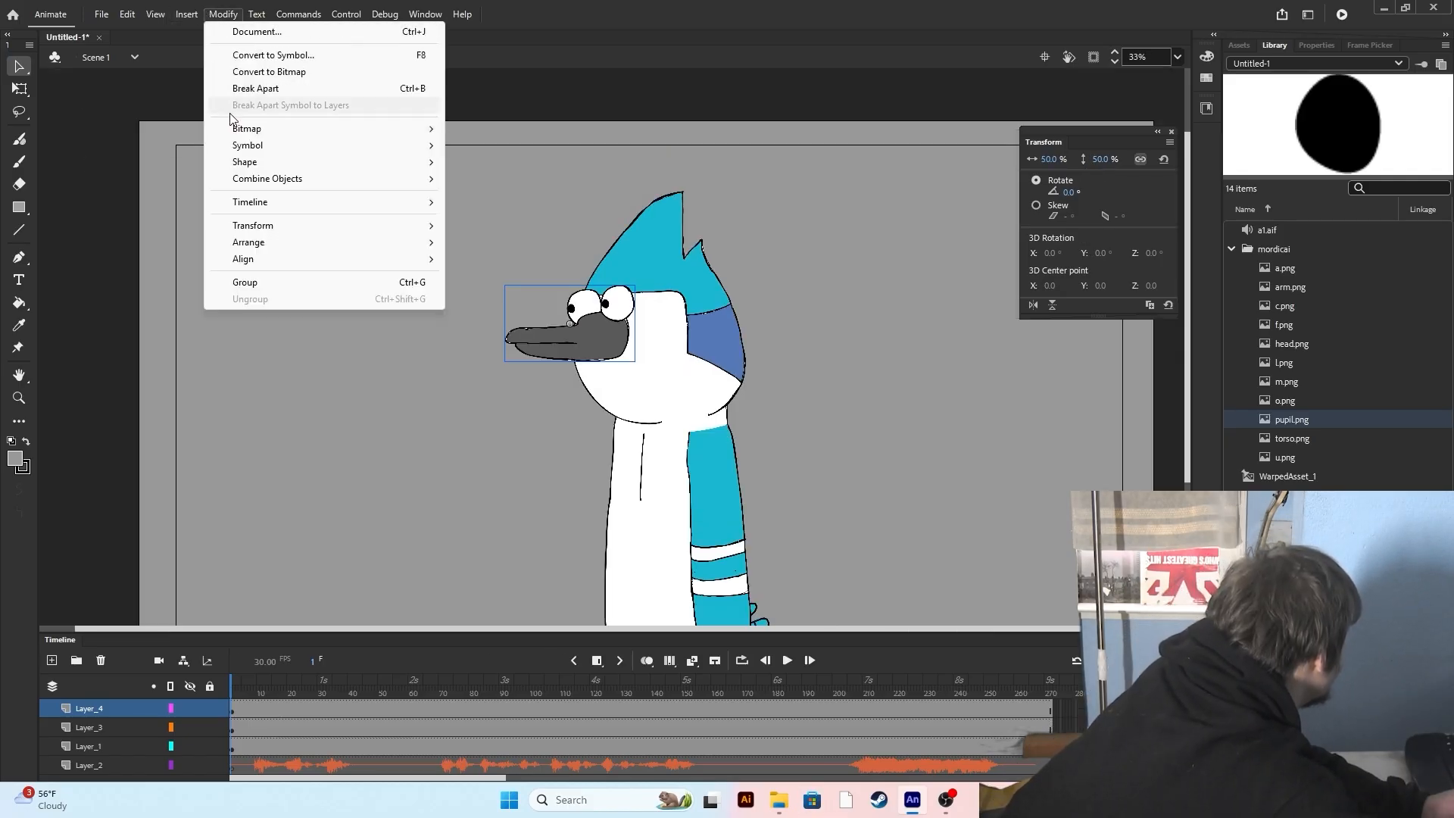
{"action": "left_click", "coordinate": [206, 136]}
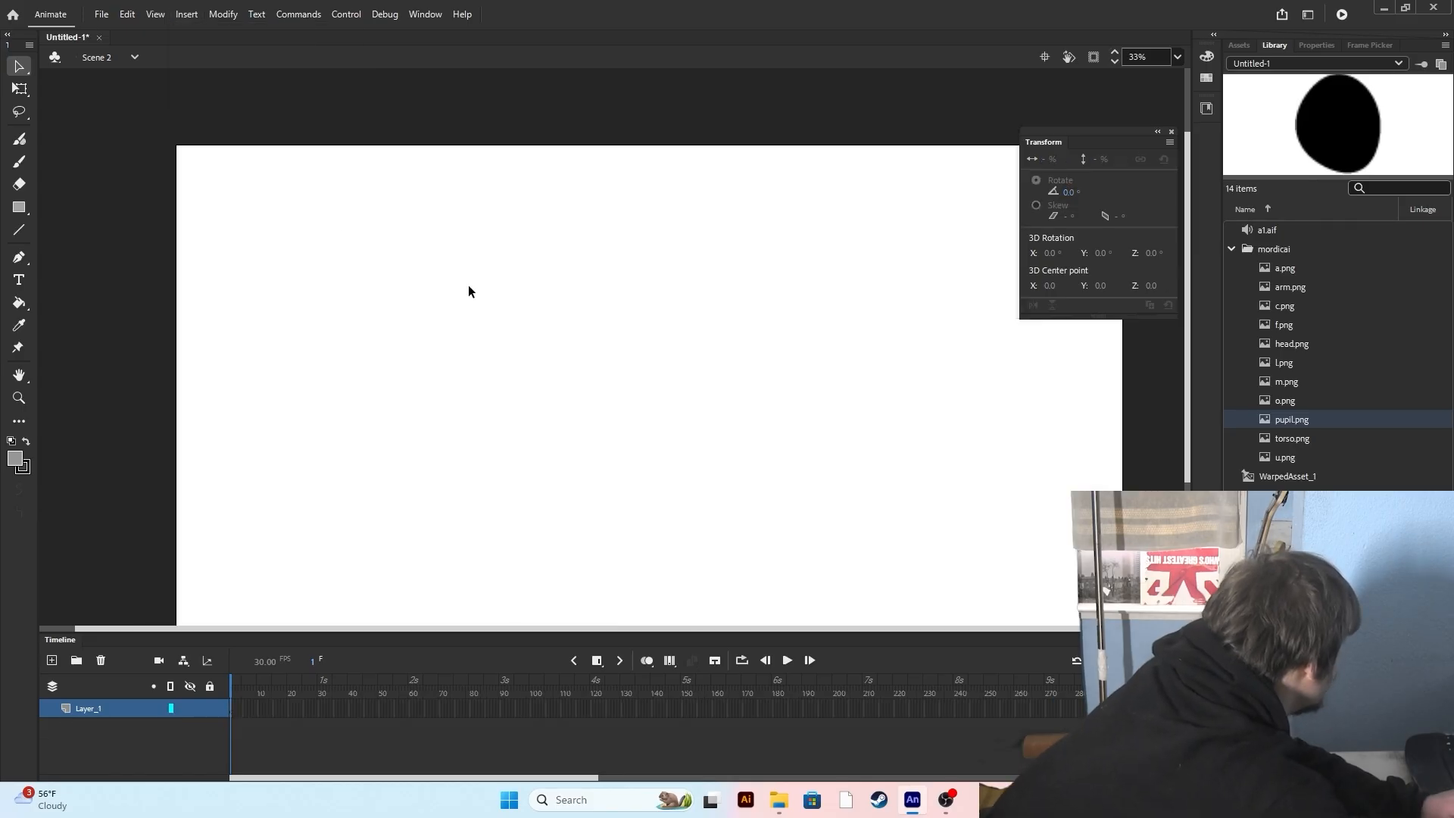
{"action": "left_click_drag", "start_coordinate": [1280, 273], "coordinate": [785, 248]}
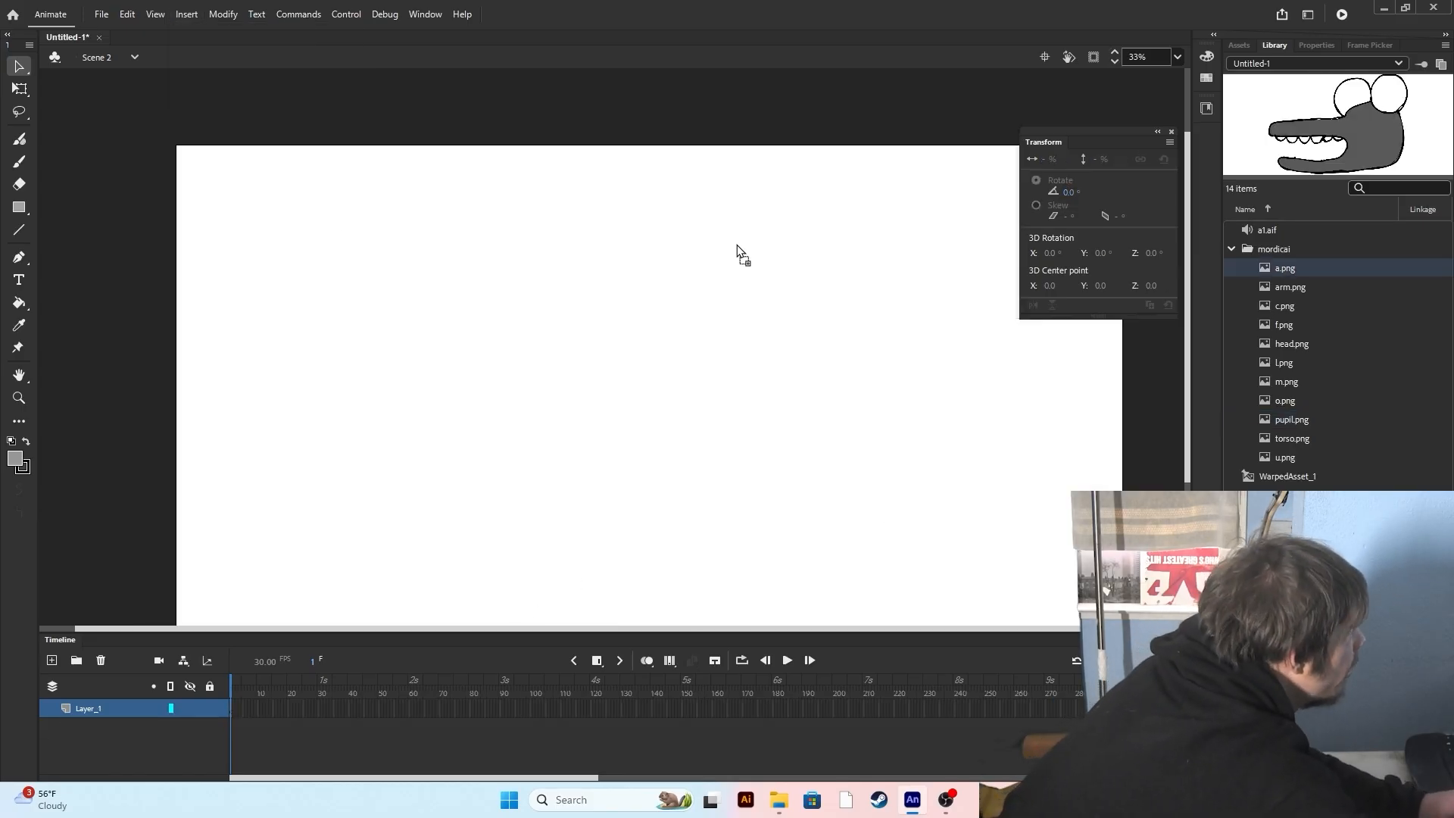
{"action": "mouse_move", "coordinate": [409, 239]}
{"action": "left_mouse_down"}
{"action": "mouse_move", "coordinate": [307, 241]}
{"action": "mouse_move", "coordinate": [404, 255]}
{"action": "left_mouse_up"}
{"action": "left_click_drag", "start_coordinate": [1274, 309], "coordinate": [357, 462]}
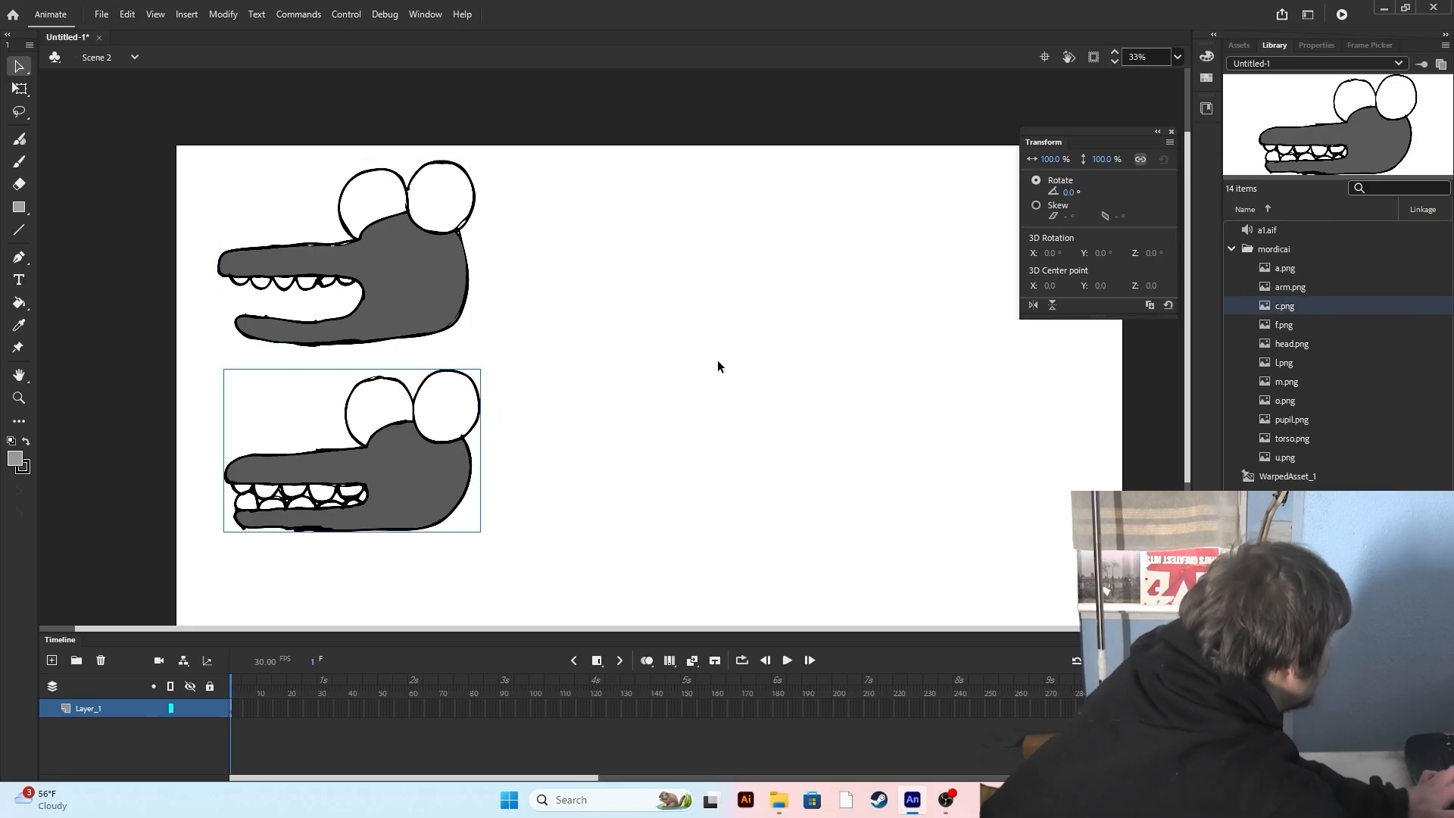
{"action": "scroll", "coordinate": [716, 362], "scroll_direction": "down", "scroll_amount": 2}
{"action": "left_click_drag", "start_coordinate": [401, 288], "coordinate": [401, 275]}
{"action": "left_click_drag", "start_coordinate": [419, 453], "coordinate": [410, 437]}
{"action": "left_click_drag", "start_coordinate": [1296, 331], "coordinate": [788, 450]}
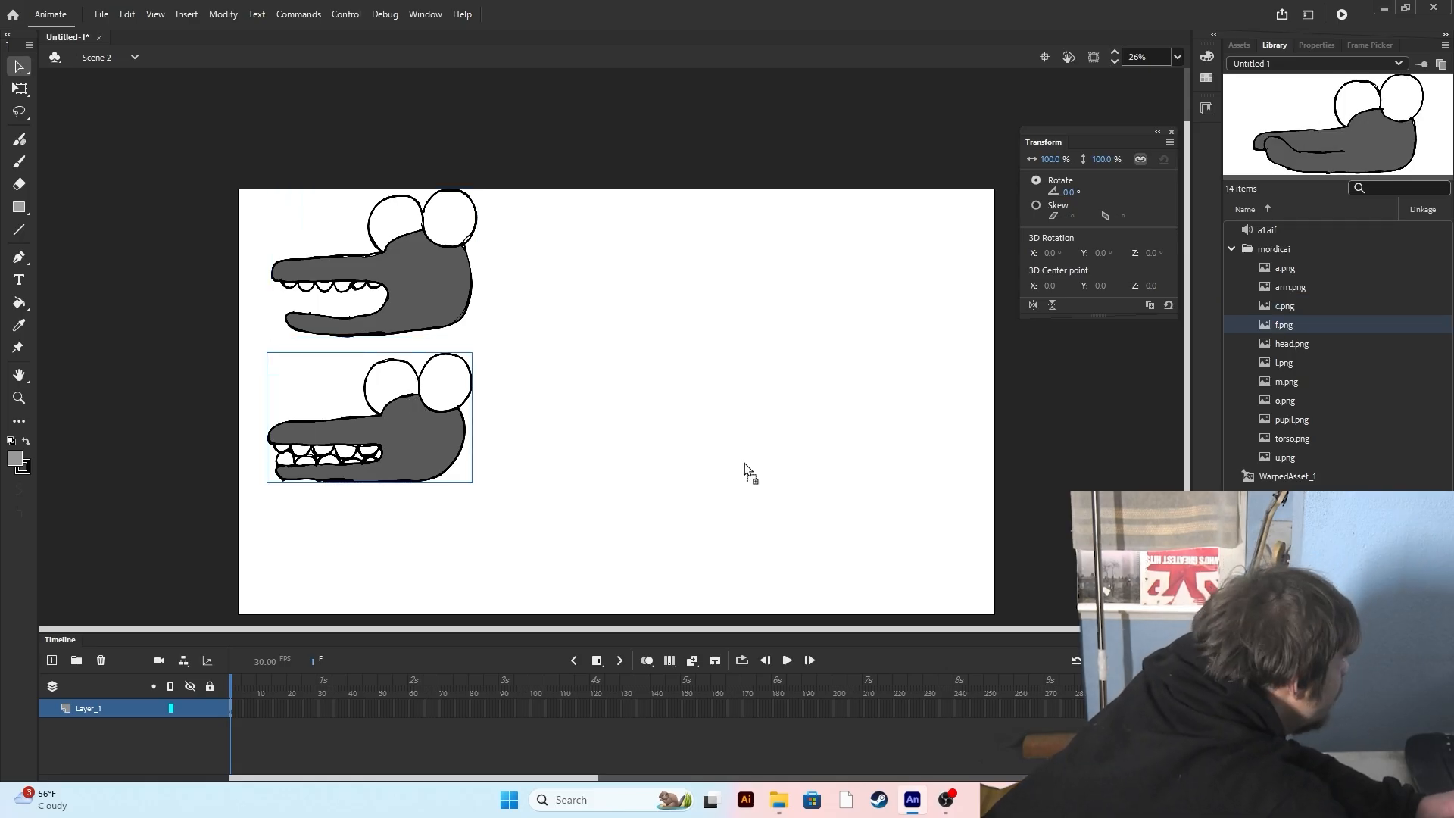
{"action": "left_click_drag", "start_coordinate": [368, 567], "coordinate": [366, 549]}
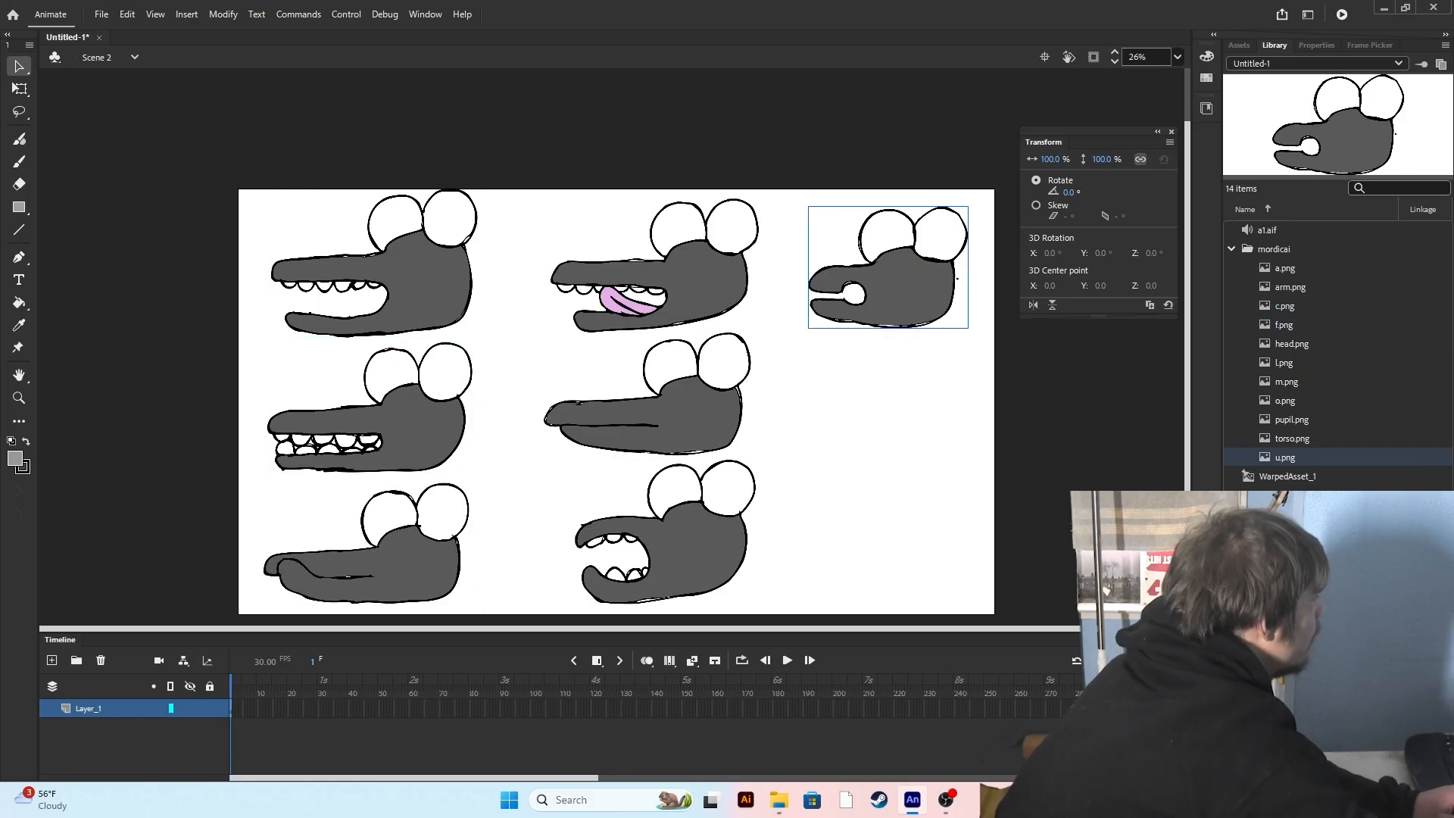
Convert all seven beak images into one Graphic symbol named beak.
{"action": "left_click", "coordinate": [1028, 551]}
{"action": "key", "text": "ctrl+a"}
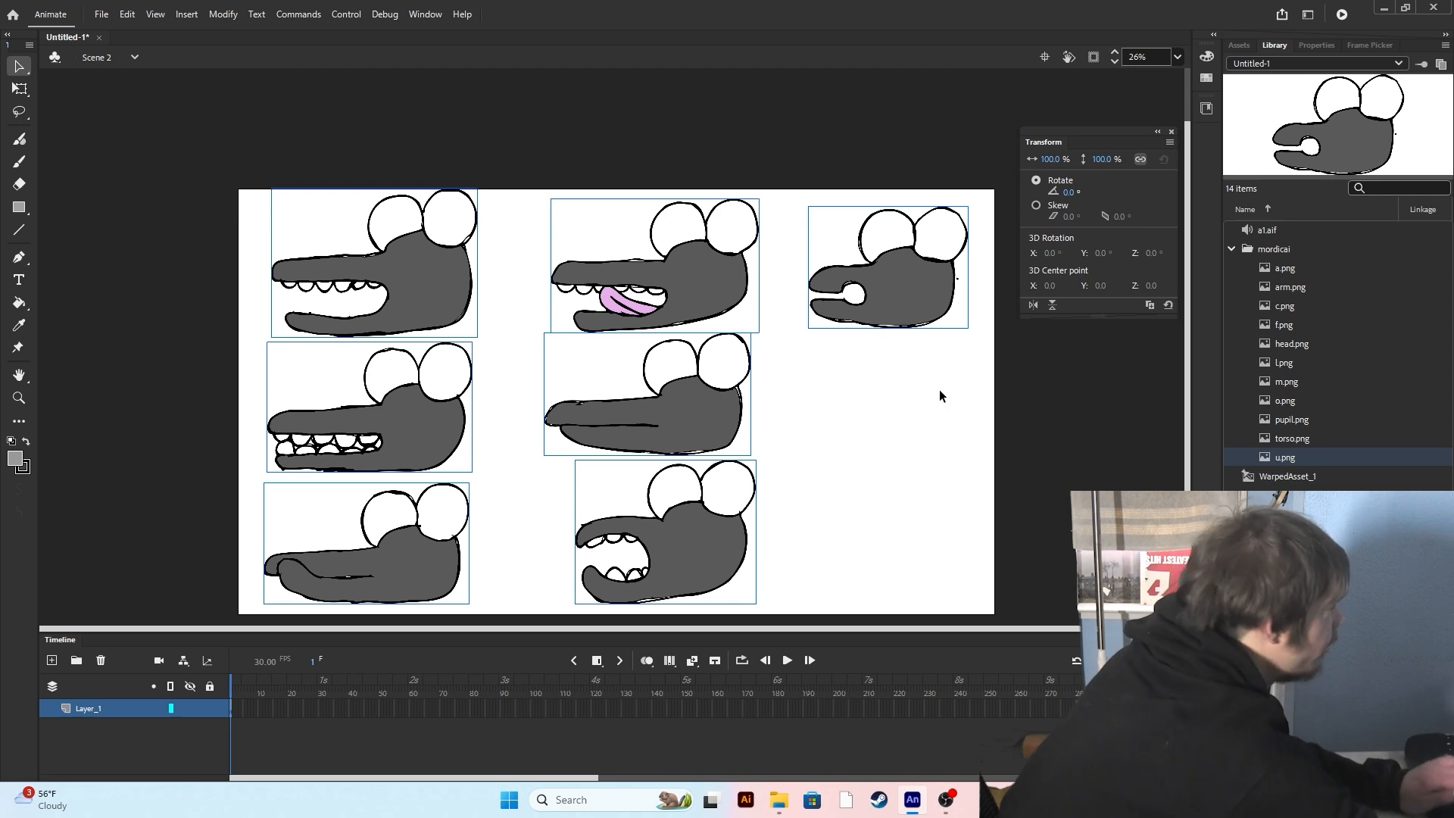
{"action": "right_click", "coordinate": [680, 348]}
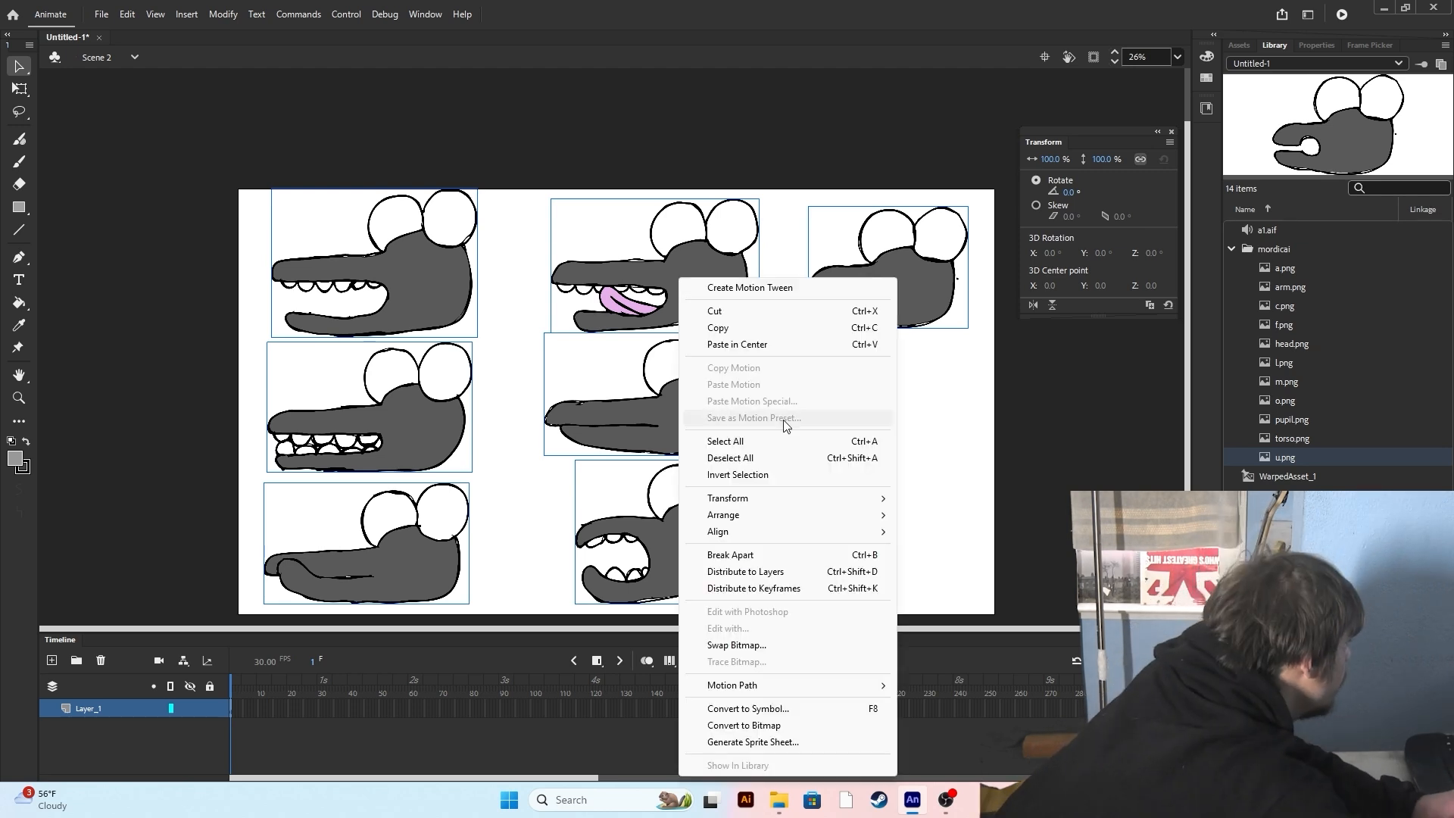
{"action": "left_click", "coordinate": [849, 709]}
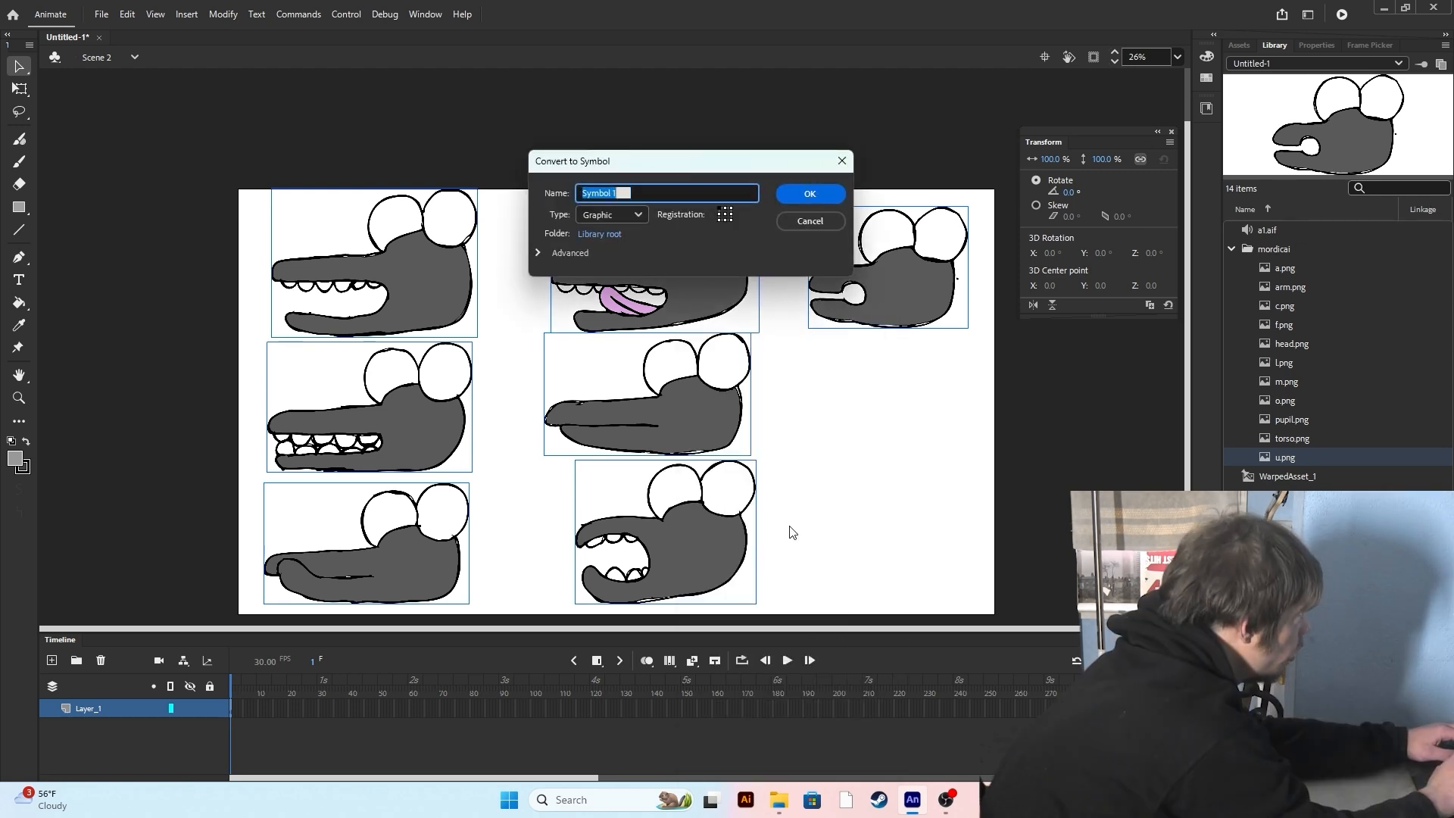
{"action": "type", "text": "beak"}
{"action": "key", "text": "Return"}
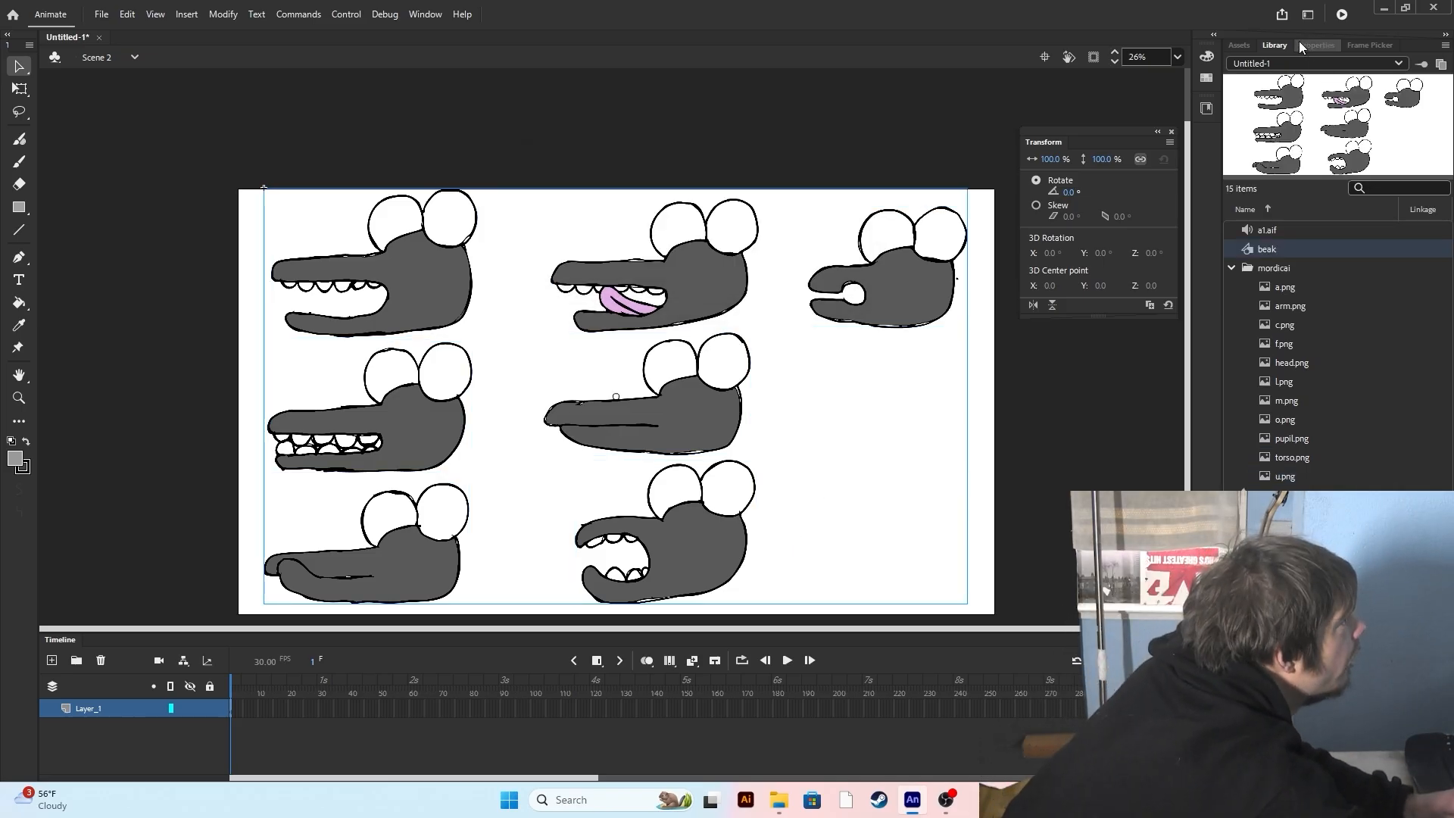
Display the Frame Picker and open the beak symbol for editing.
{"action": "left_click", "coordinate": [1369, 45]}
{"action": "left_click", "coordinate": [1092, 483]}
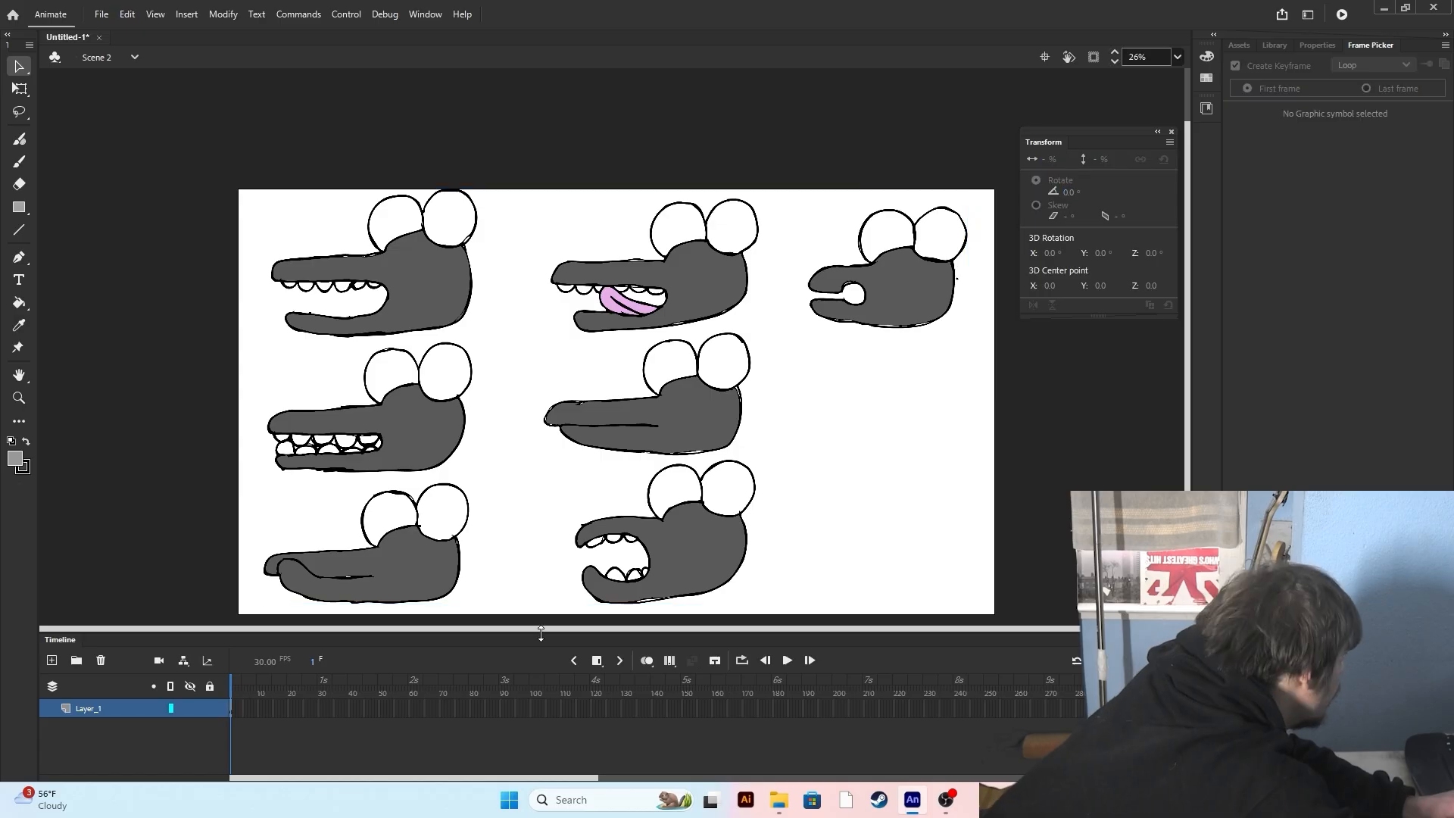
{"action": "left_click", "coordinate": [51, 56]}
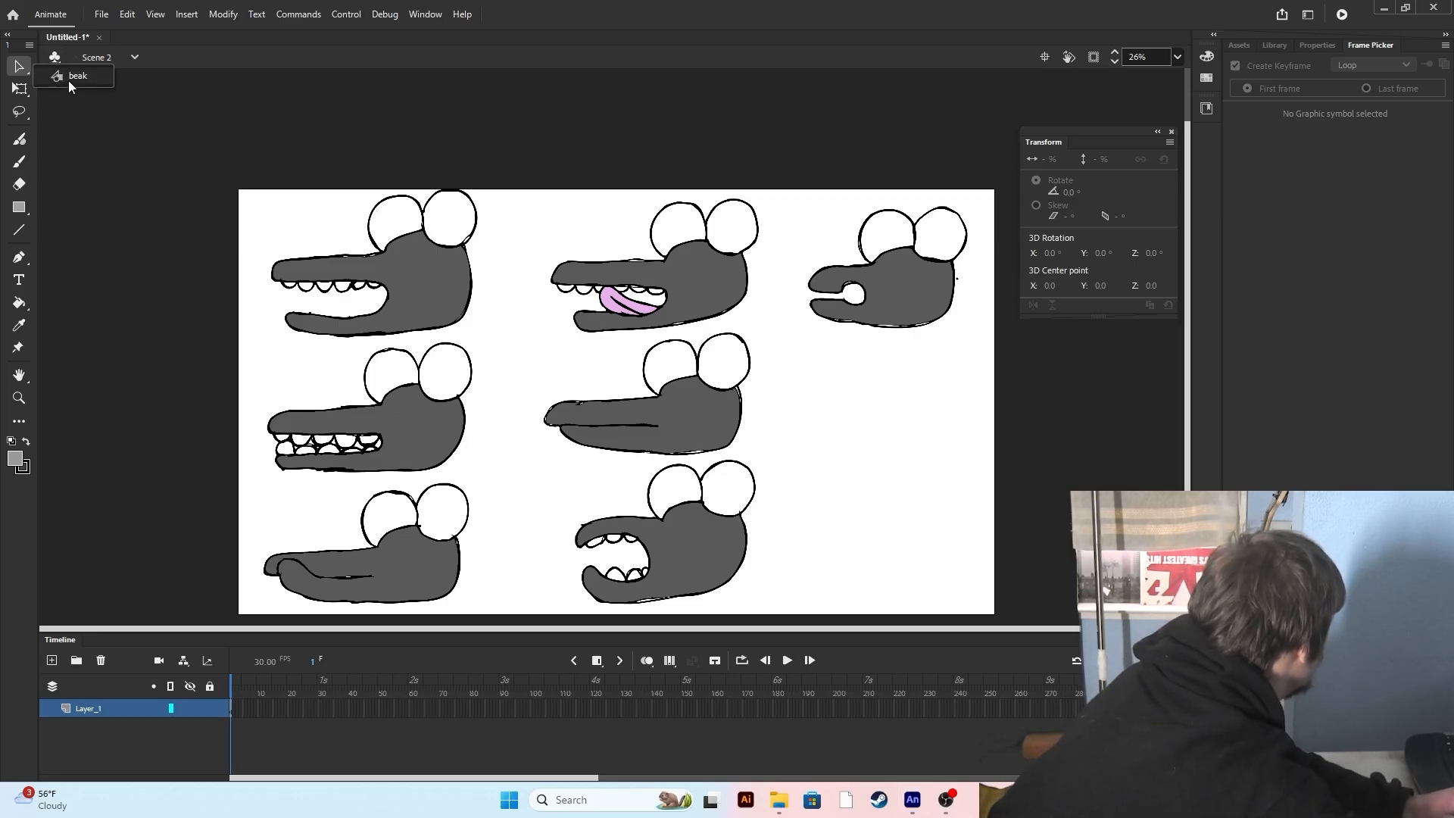
{"action": "left_click", "coordinate": [66, 79]}
{"action": "scroll", "coordinate": [412, 242], "scroll_direction": "down", "scroll_amount": 6}
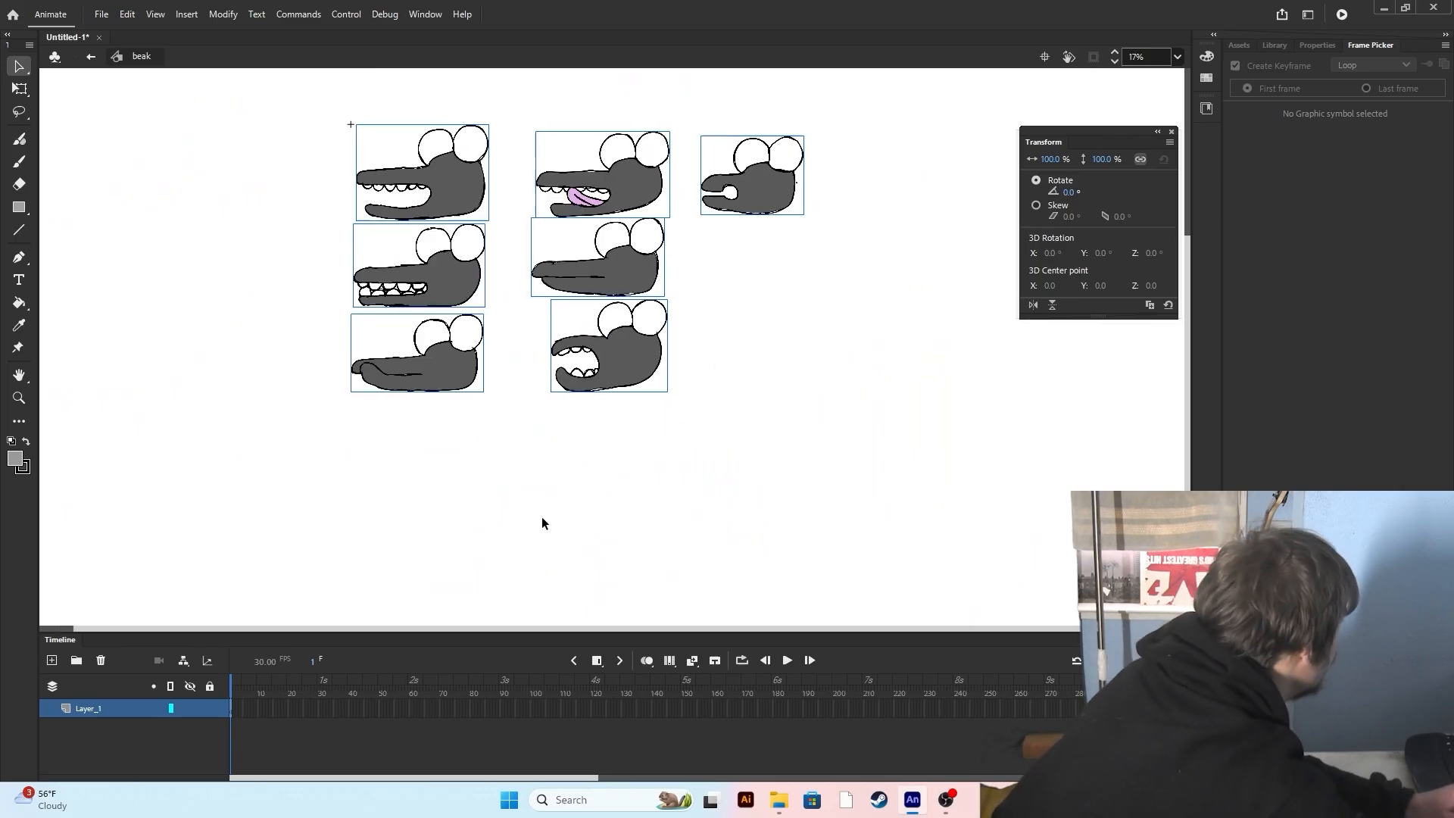
Add a layer inside the beak symbol with blank keyframes up to frame 7, and extend the artwork layer to match.
{"action": "left_click", "coordinate": [52, 659]}
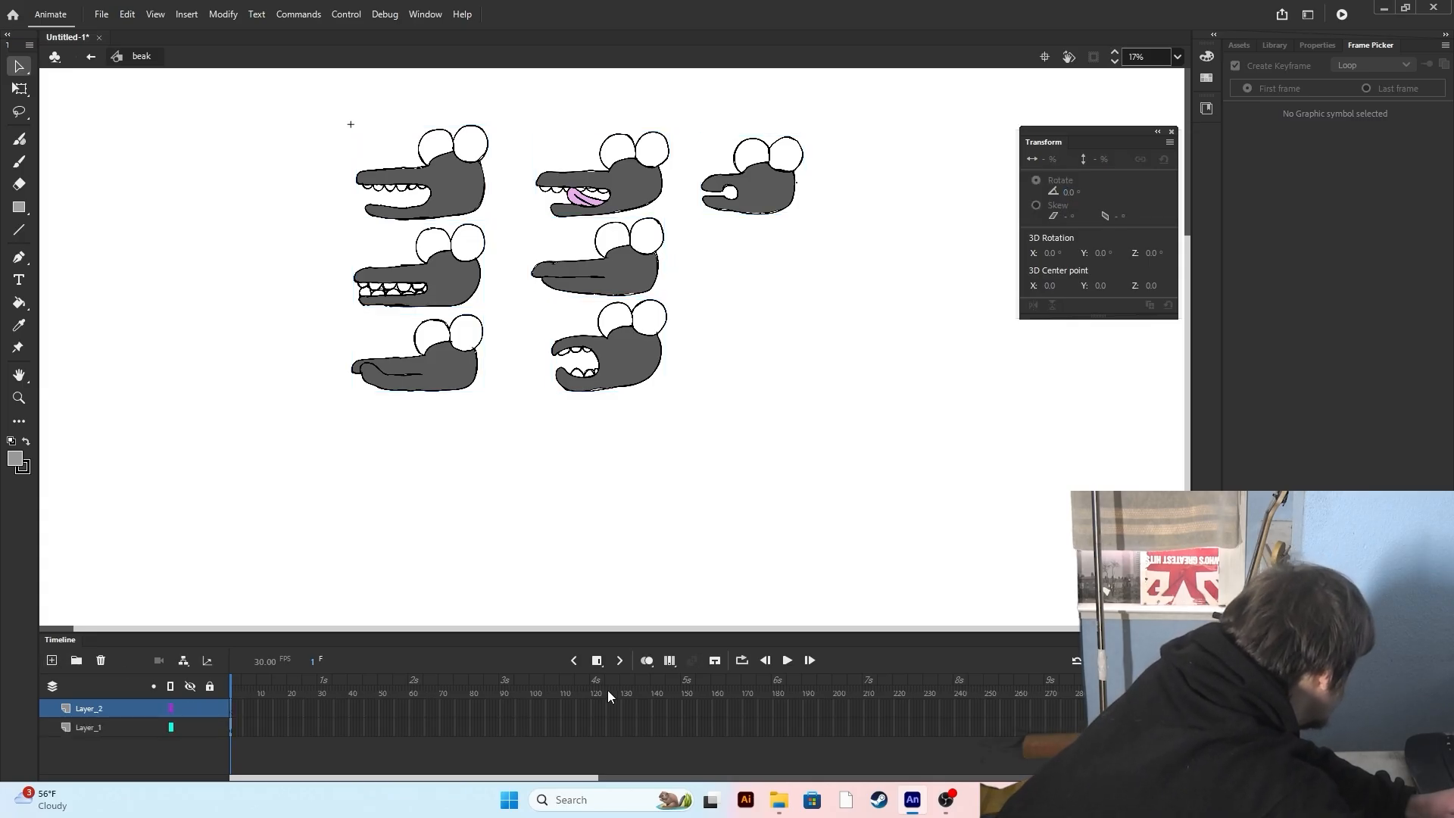
{"action": "left_click", "coordinate": [599, 661]}
{"action": "left_click", "coordinate": [621, 680]}
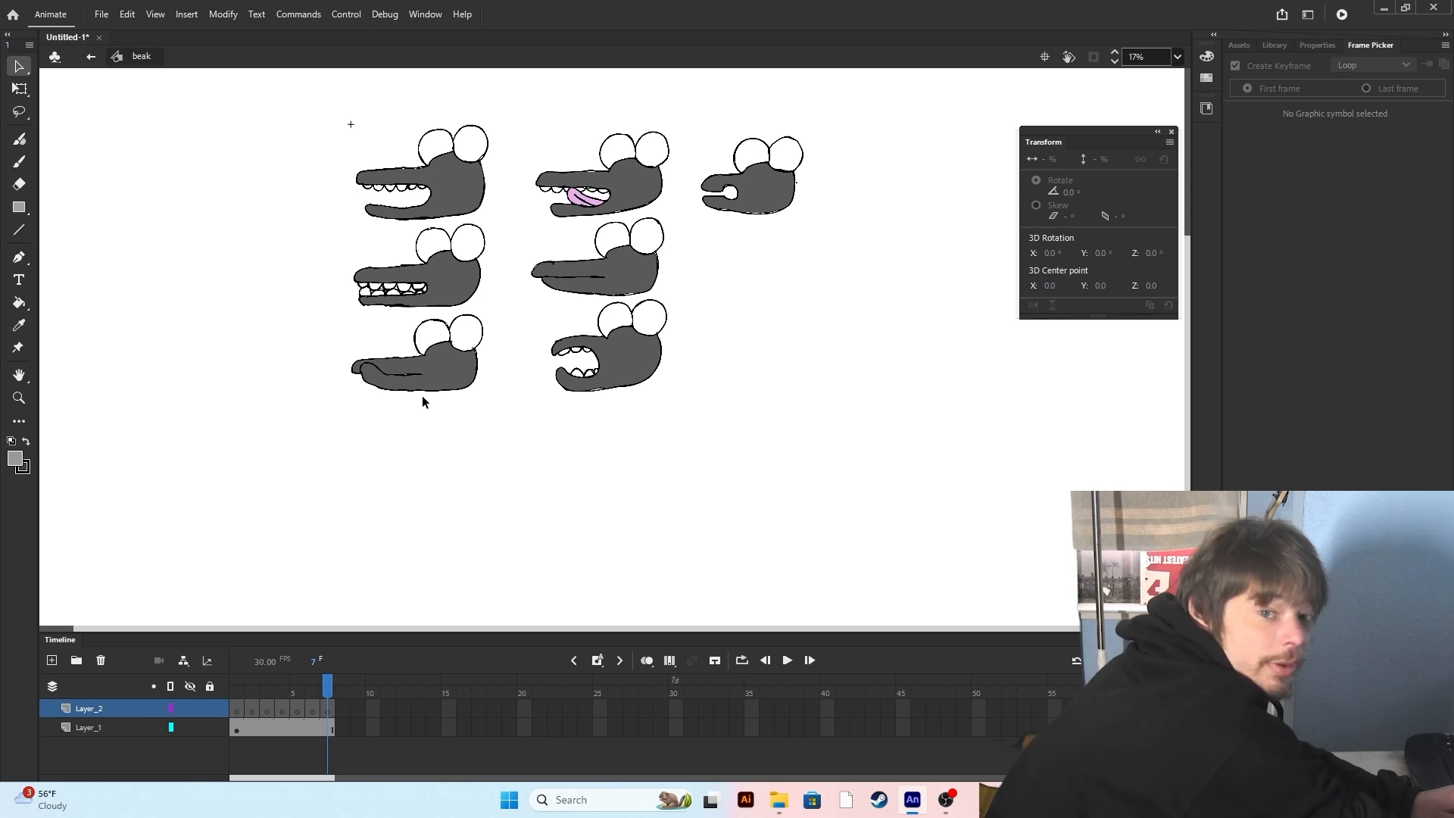
Place each of the seven beak images in its own keyframe on Layer_2, frames 1 to 7, aligned over one another using onion skinning.
{"action": "left_click", "coordinate": [394, 178]}
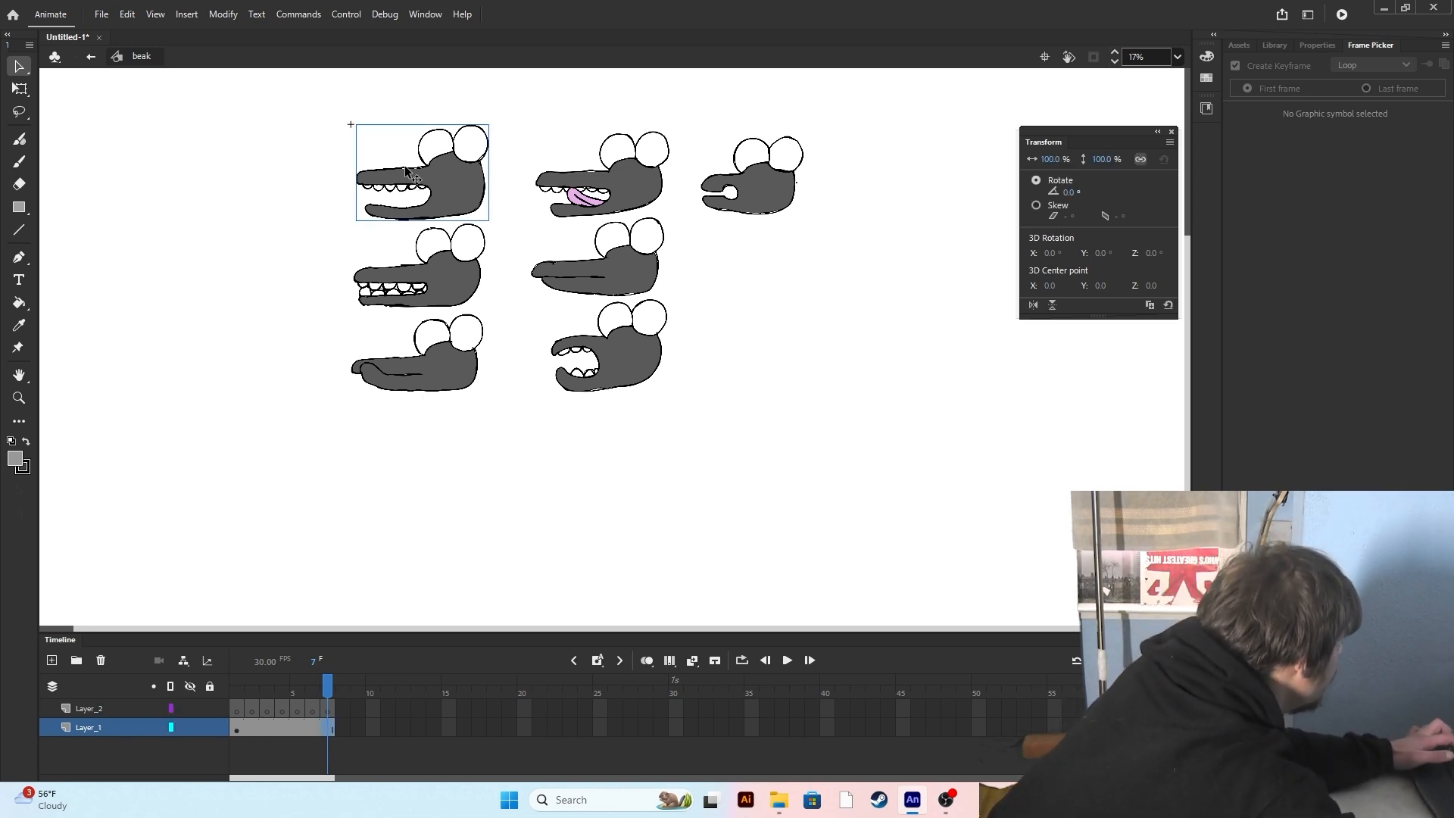
{"action": "key", "text": "ctrl+v"}
{"action": "key", "text": "ctrl+z"}
{"action": "left_click", "coordinate": [235, 708]}
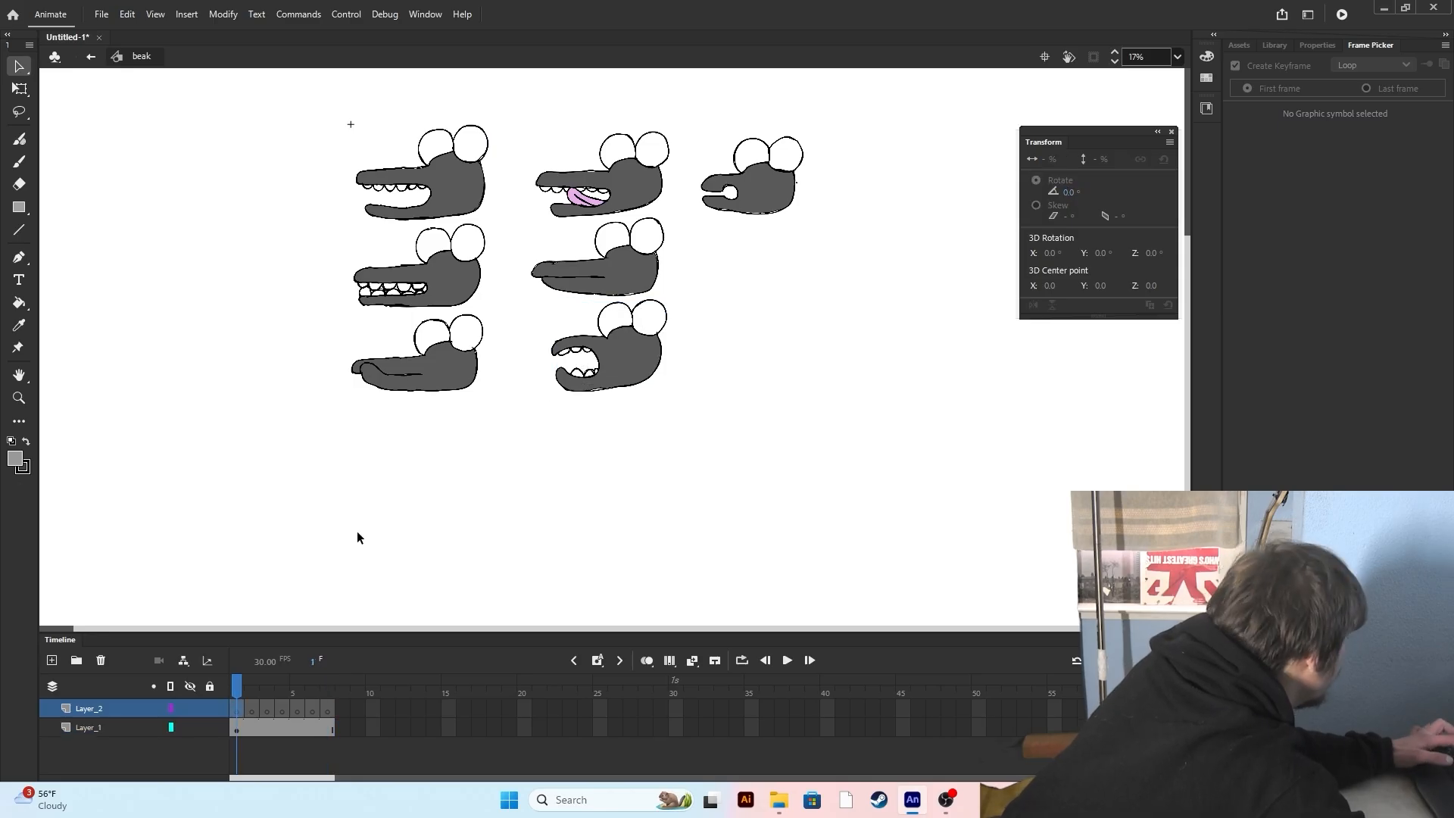
{"action": "key", "text": "ctrl+v"}
{"action": "mouse_move", "coordinate": [321, 694]}
{"action": "left_mouse_down"}
{"action": "mouse_move", "coordinate": [231, 693]}
{"action": "mouse_move", "coordinate": [328, 693]}
{"action": "left_mouse_up"}
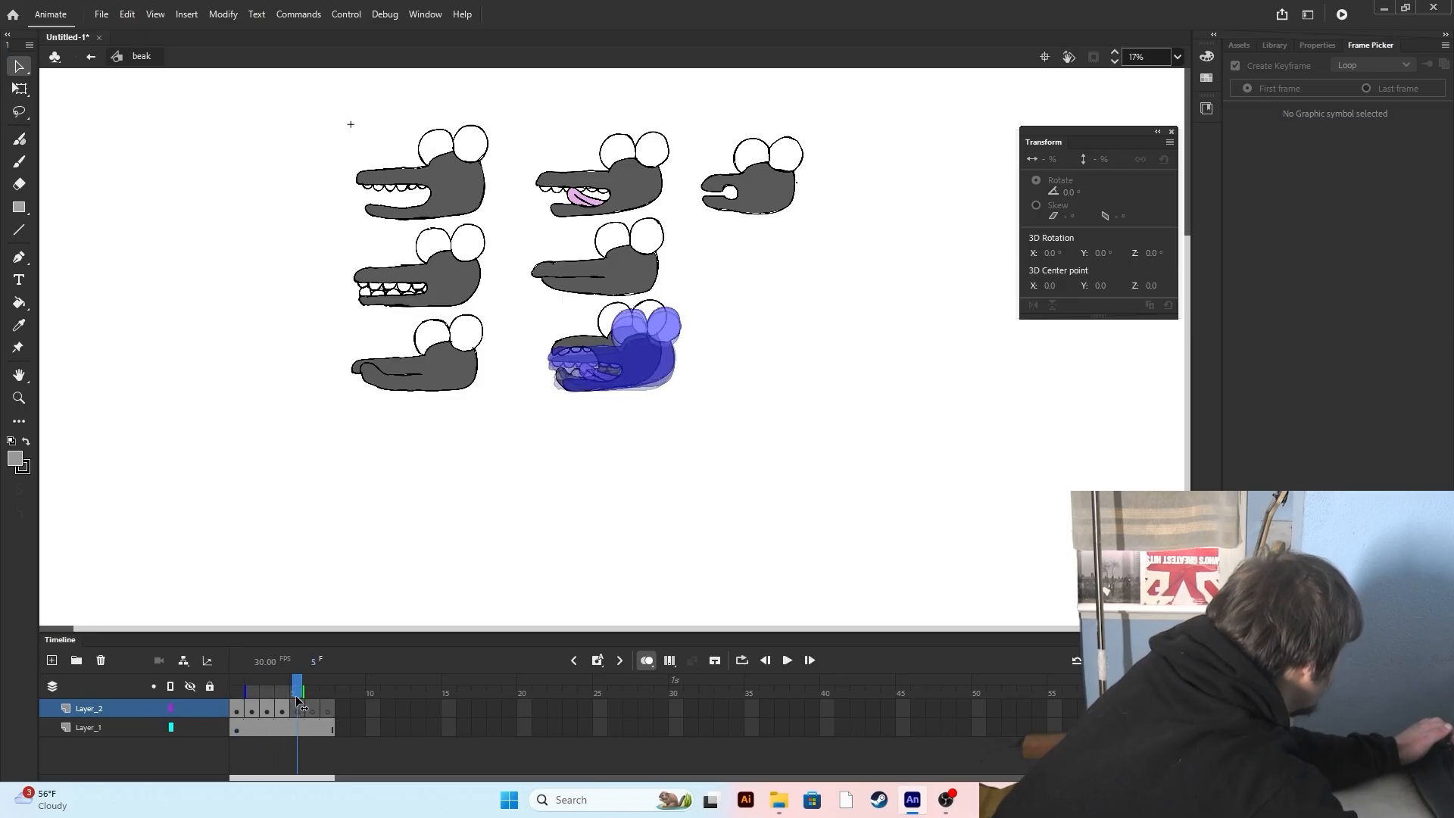
Delete Layer_1 with the original image layout and preview the seven-frame beak sequence.
{"action": "left_click", "coordinate": [93, 727]}
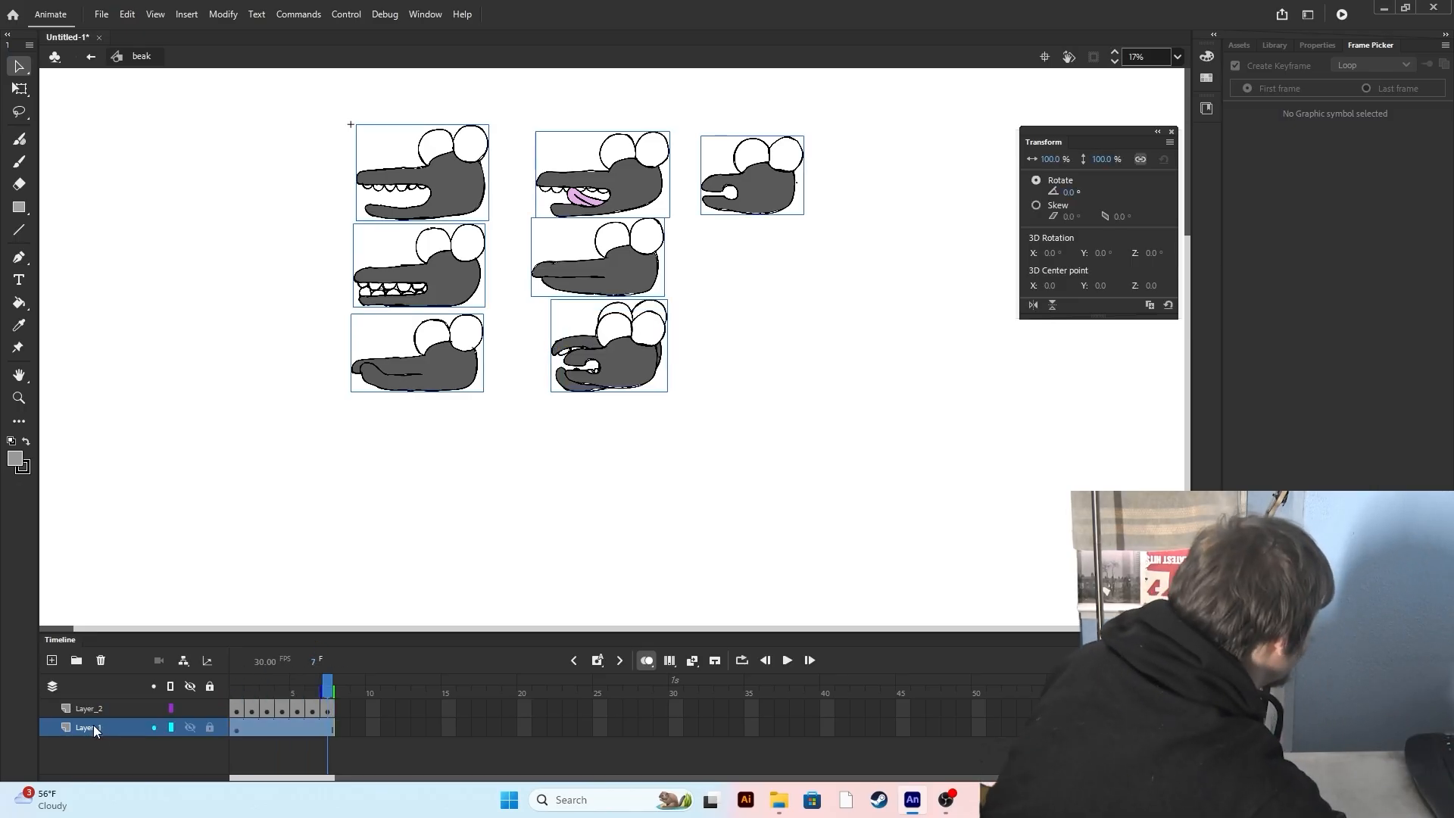
{"action": "key", "text": "Delete"}
{"action": "left_click", "coordinate": [791, 661]}
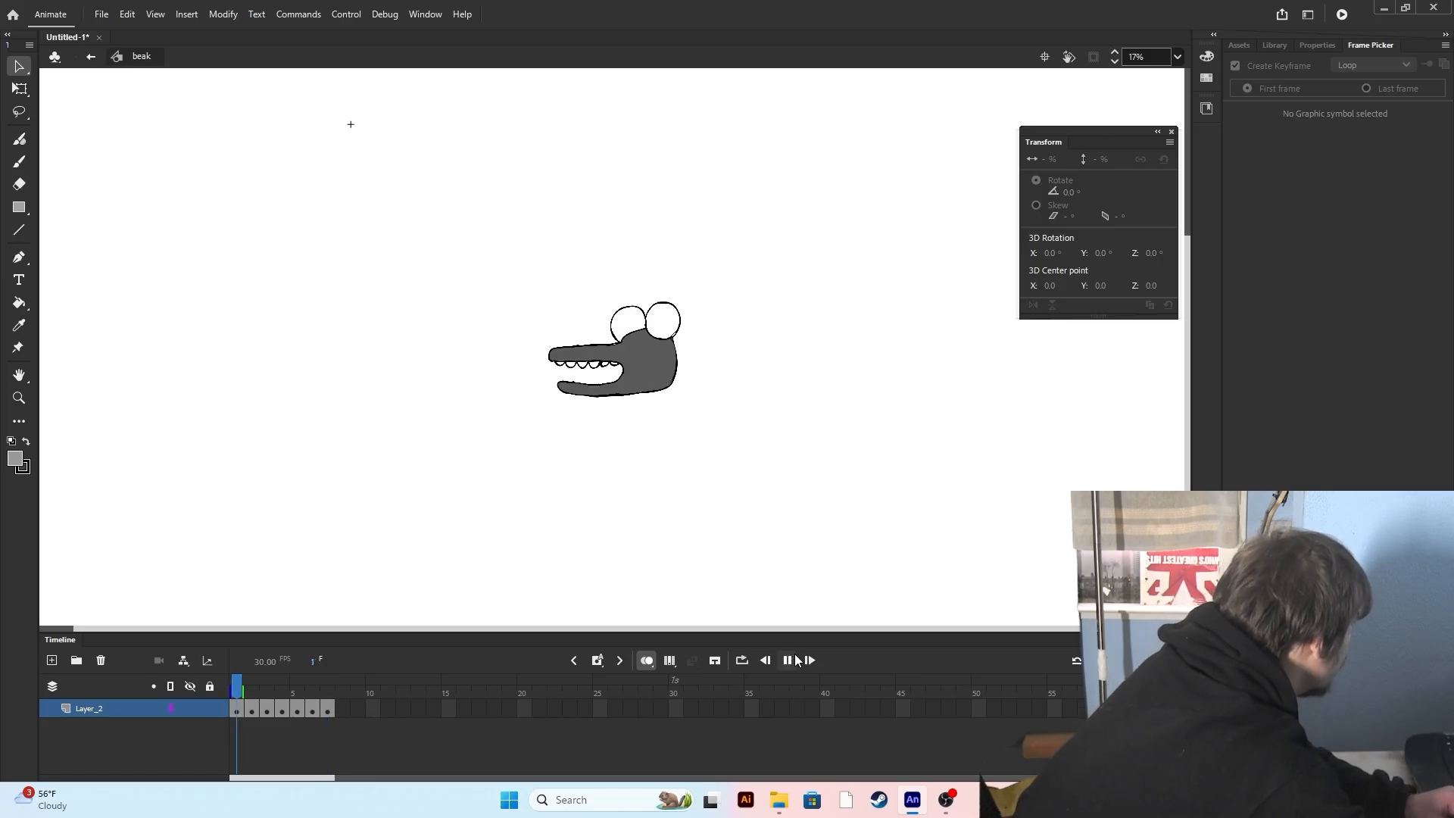
{"action": "mouse_move", "coordinate": [276, 689]}
{"action": "left_mouse_down"}
{"action": "mouse_move", "coordinate": [411, 691]}
{"action": "mouse_move", "coordinate": [169, 701]}
{"action": "mouse_move", "coordinate": [538, 720]}
{"action": "left_mouse_up"}
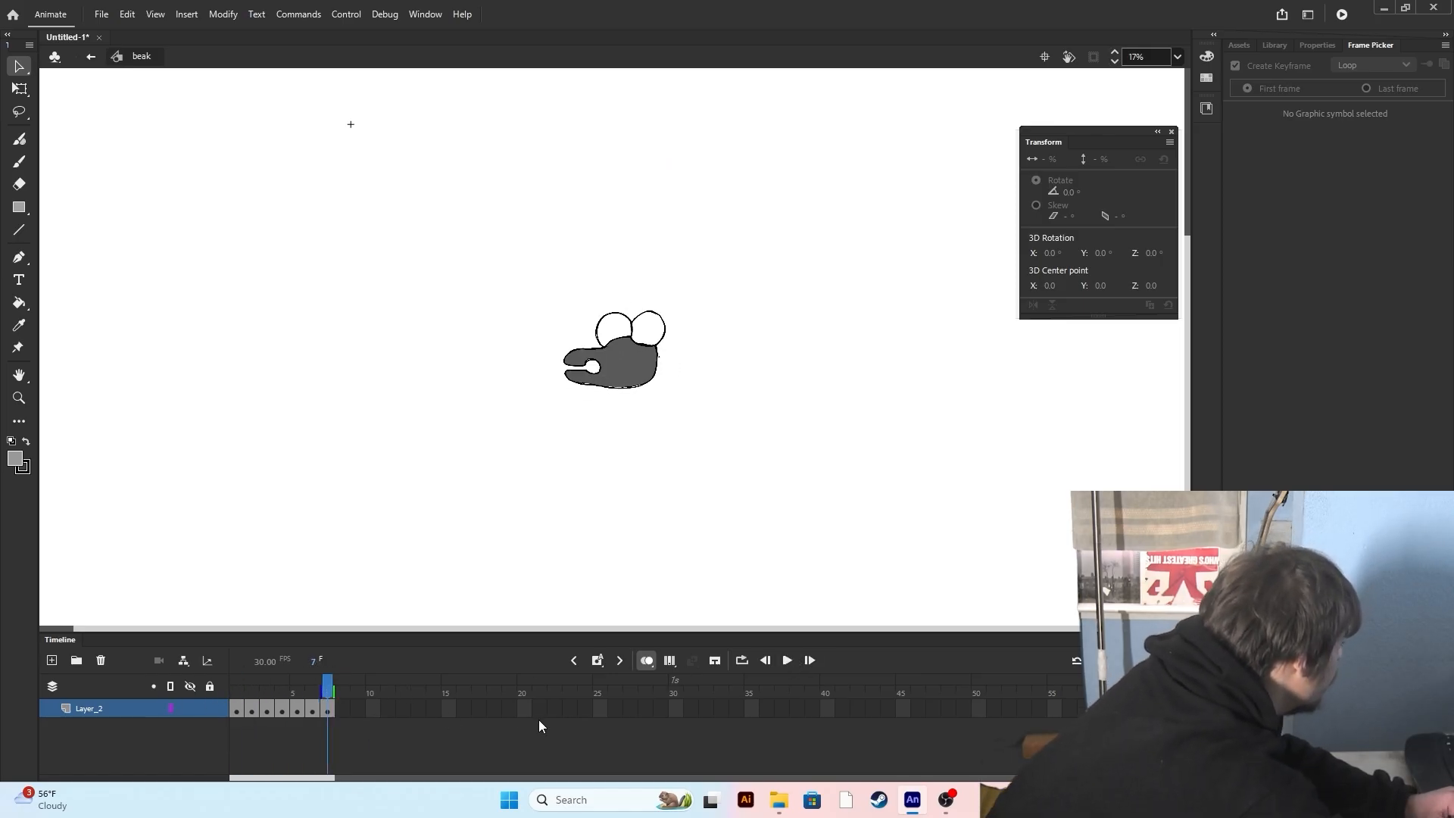
In Scene 1, replace the character's existing beak image with the beak symbol at 50% scale, and play the scene.
{"action": "left_click", "coordinate": [92, 56]}
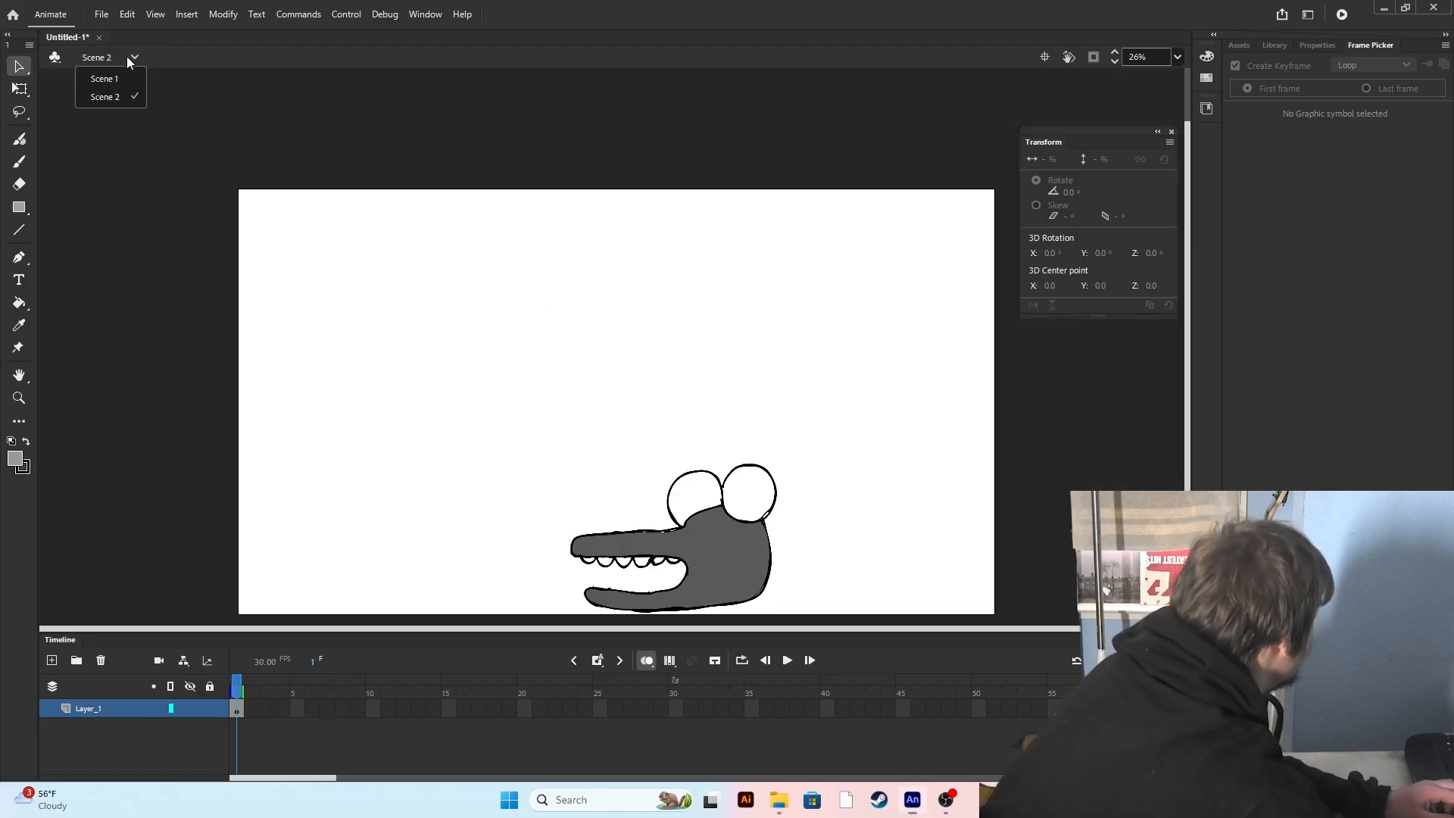
{"action": "left_click", "coordinate": [126, 80]}
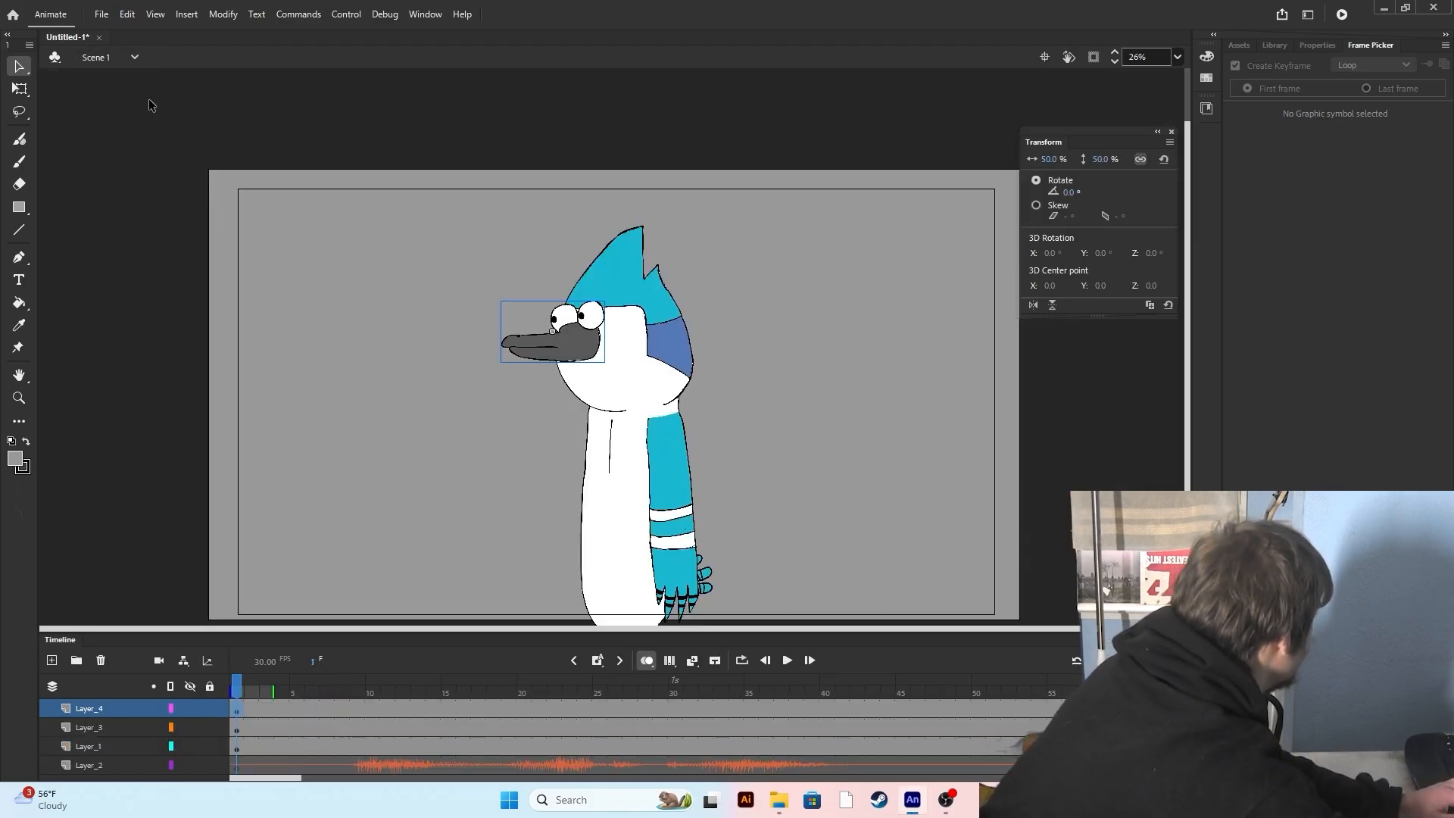
{"action": "scroll", "coordinate": [334, 268], "scroll_direction": "down", "scroll_amount": 3}
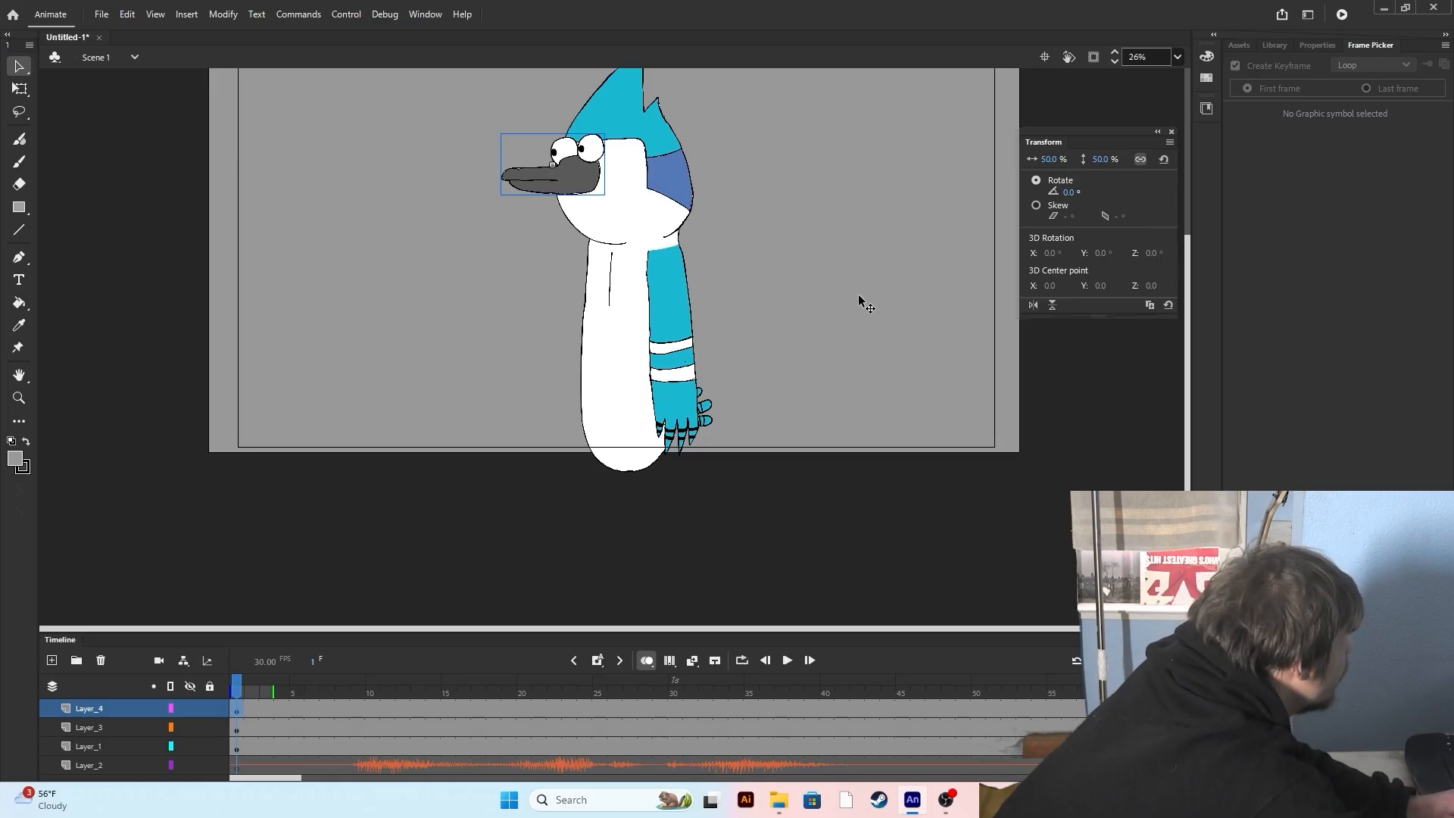
{"action": "key", "text": "Delete"}
{"action": "key", "text": "ctrl+l"}
{"action": "left_click_drag", "start_coordinate": [1280, 249], "coordinate": [1025, 164]}
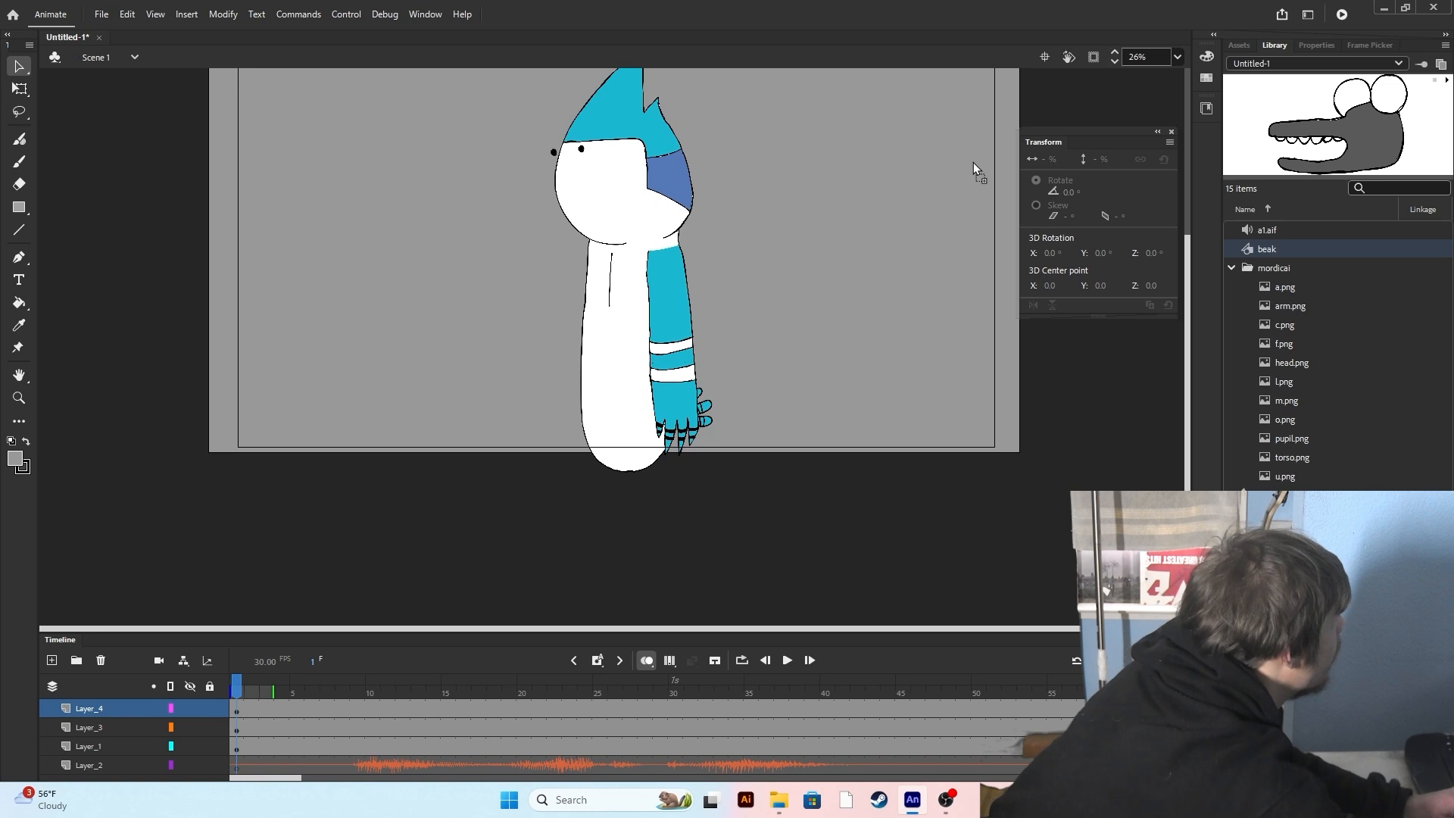
{"action": "left_click_drag", "start_coordinate": [560, 180], "coordinate": [557, 176]}
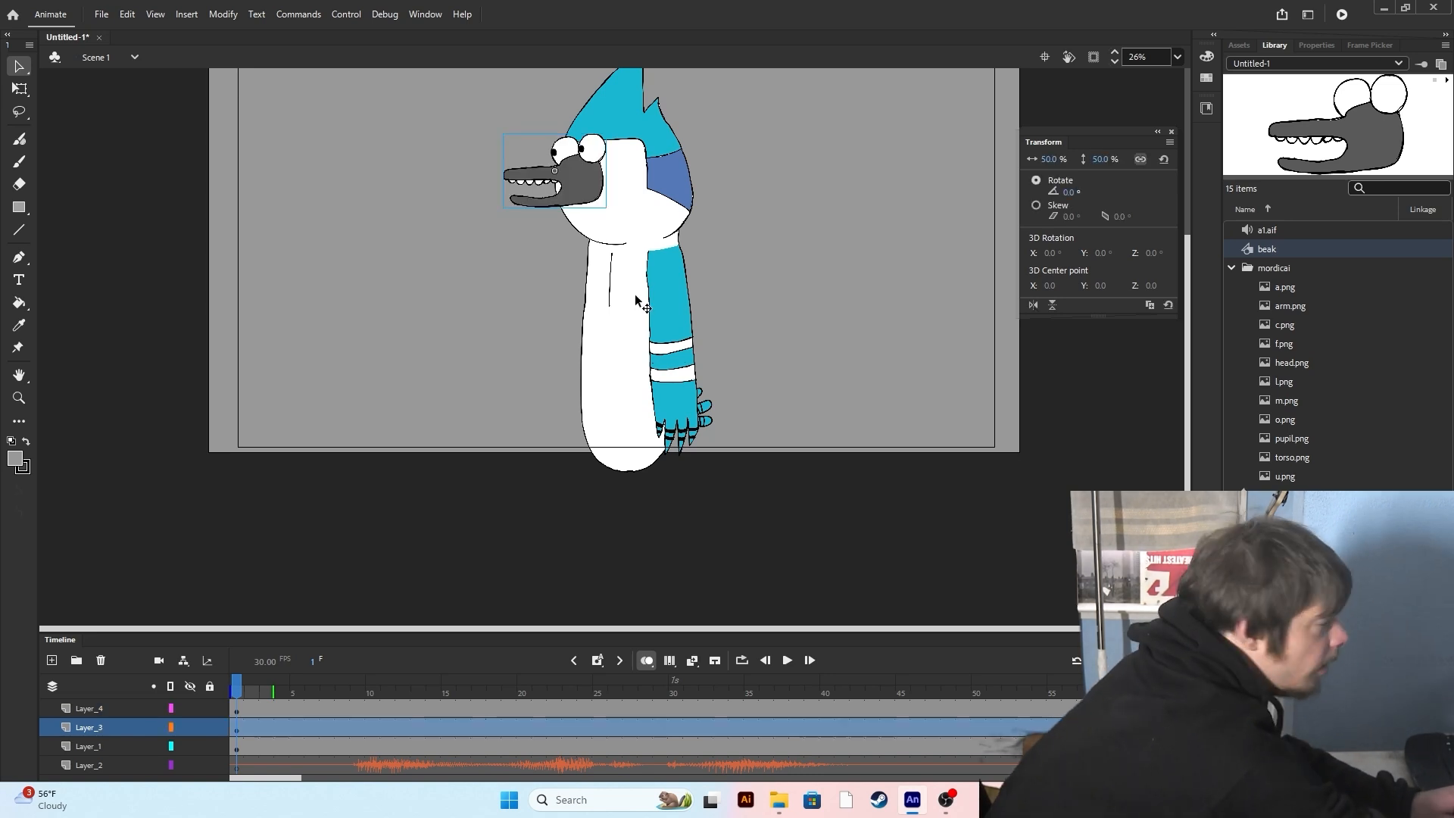
{"action": "left_click", "coordinate": [792, 662]}
{"action": "left_click", "coordinate": [791, 664]}
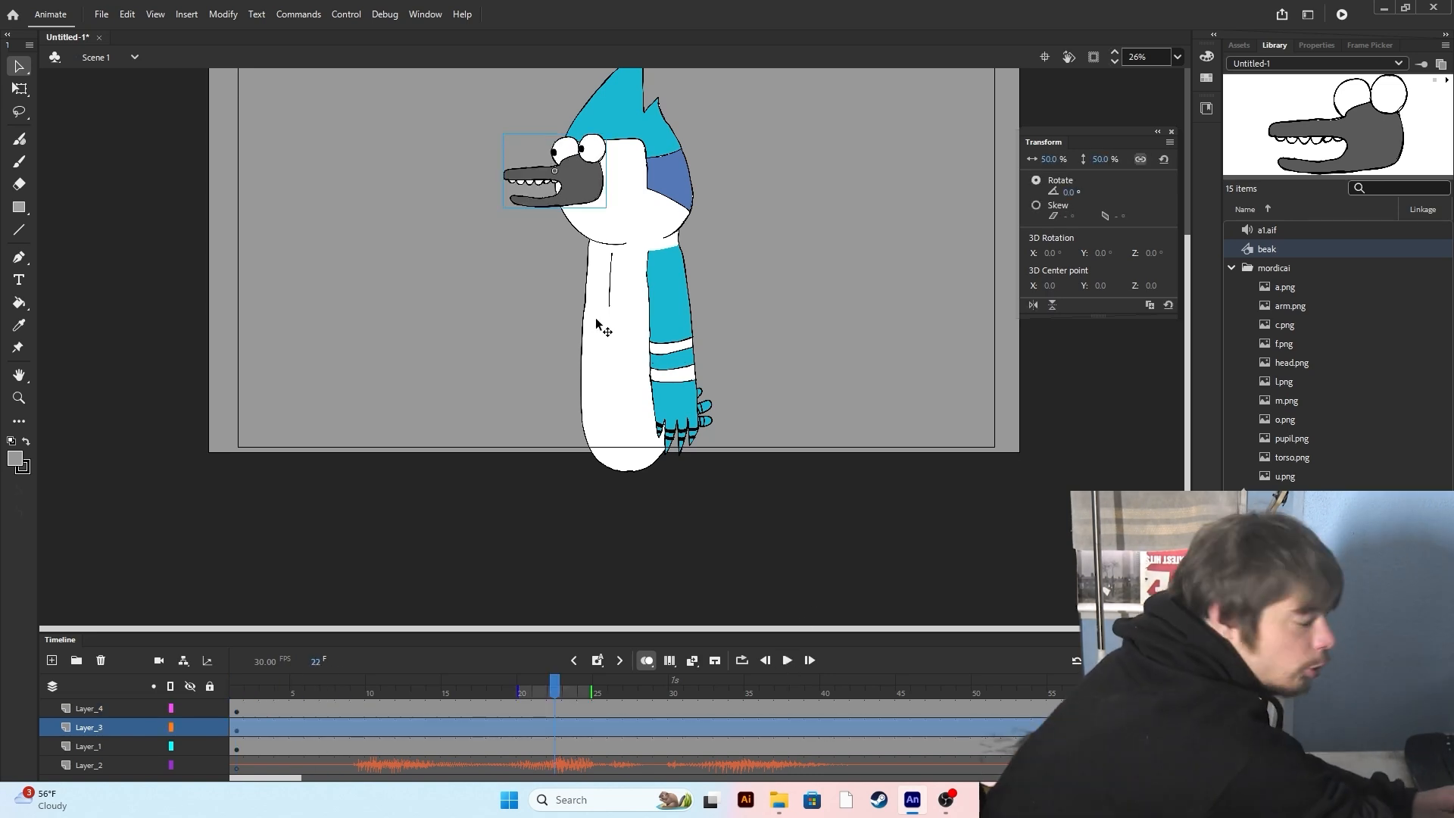
{"action": "scroll", "coordinate": [599, 324], "scroll_direction": "up", "scroll_amount": 3}
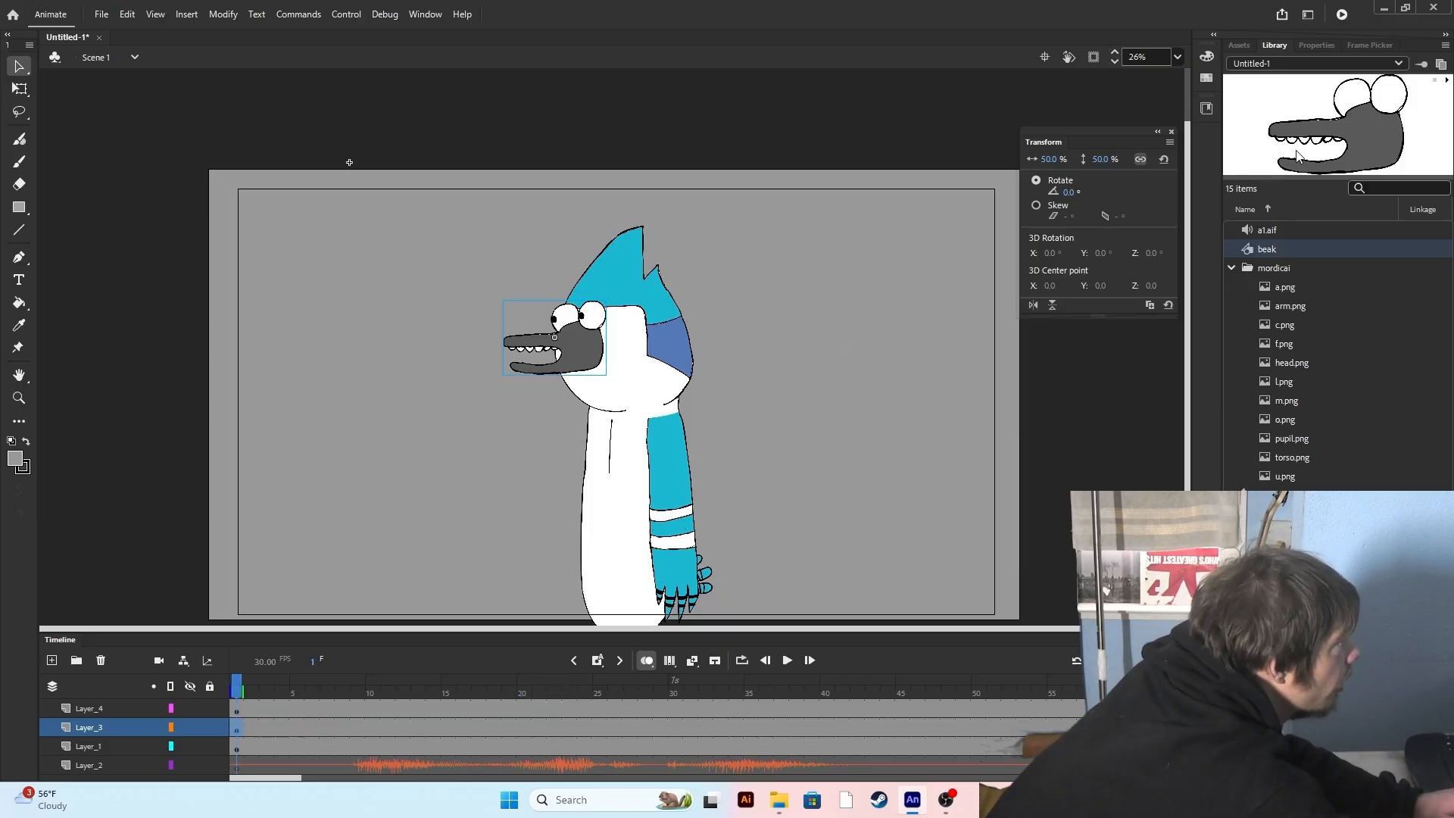
Set the beak symbol's looping to Single Frame, preview the playback, and try mouth shape 5 on frame 1 before undoing it.
{"action": "left_click", "coordinate": [1360, 45]}
{"action": "left_click", "coordinate": [1353, 68]}
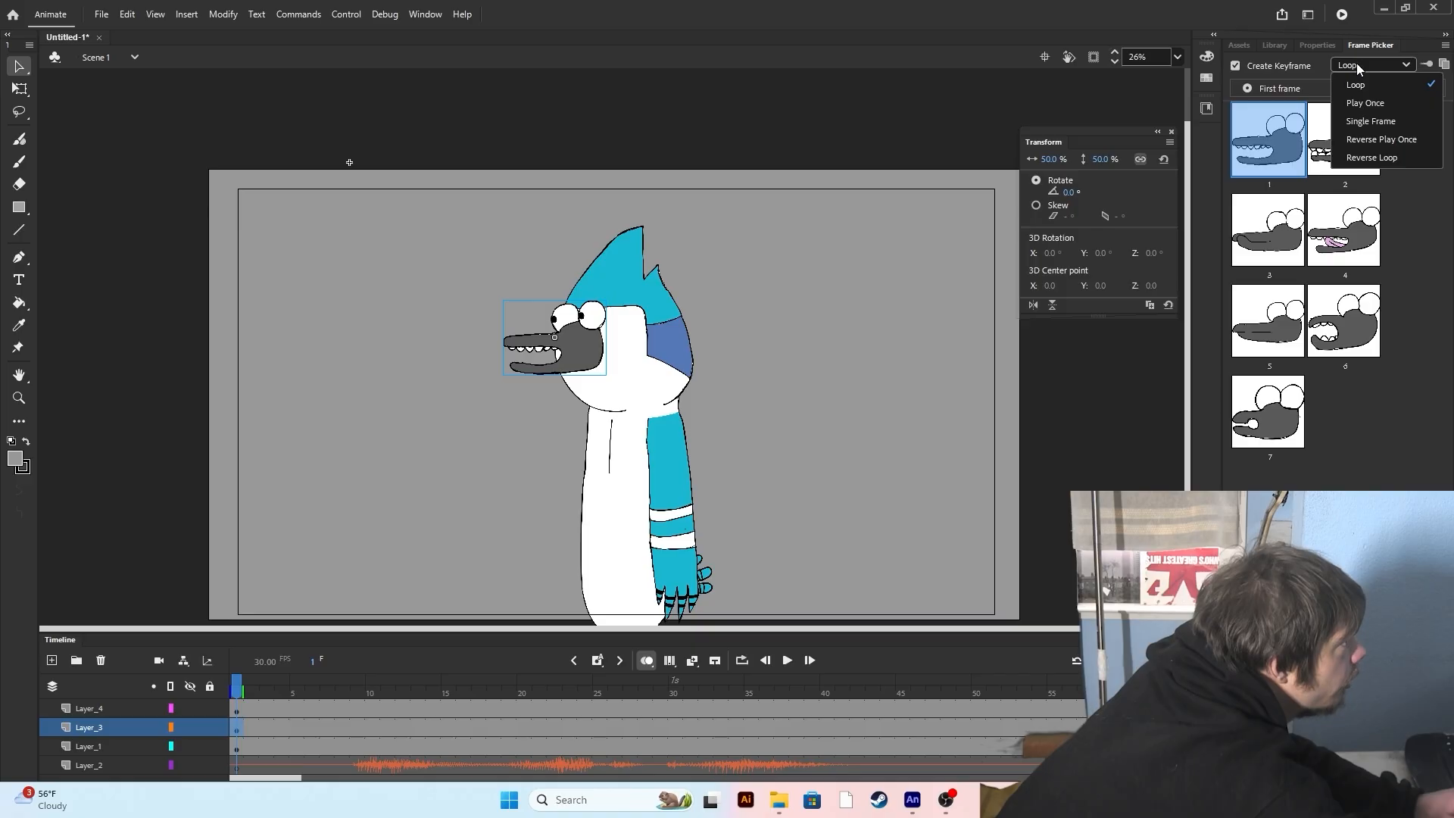
{"action": "left_click", "coordinate": [1370, 121]}
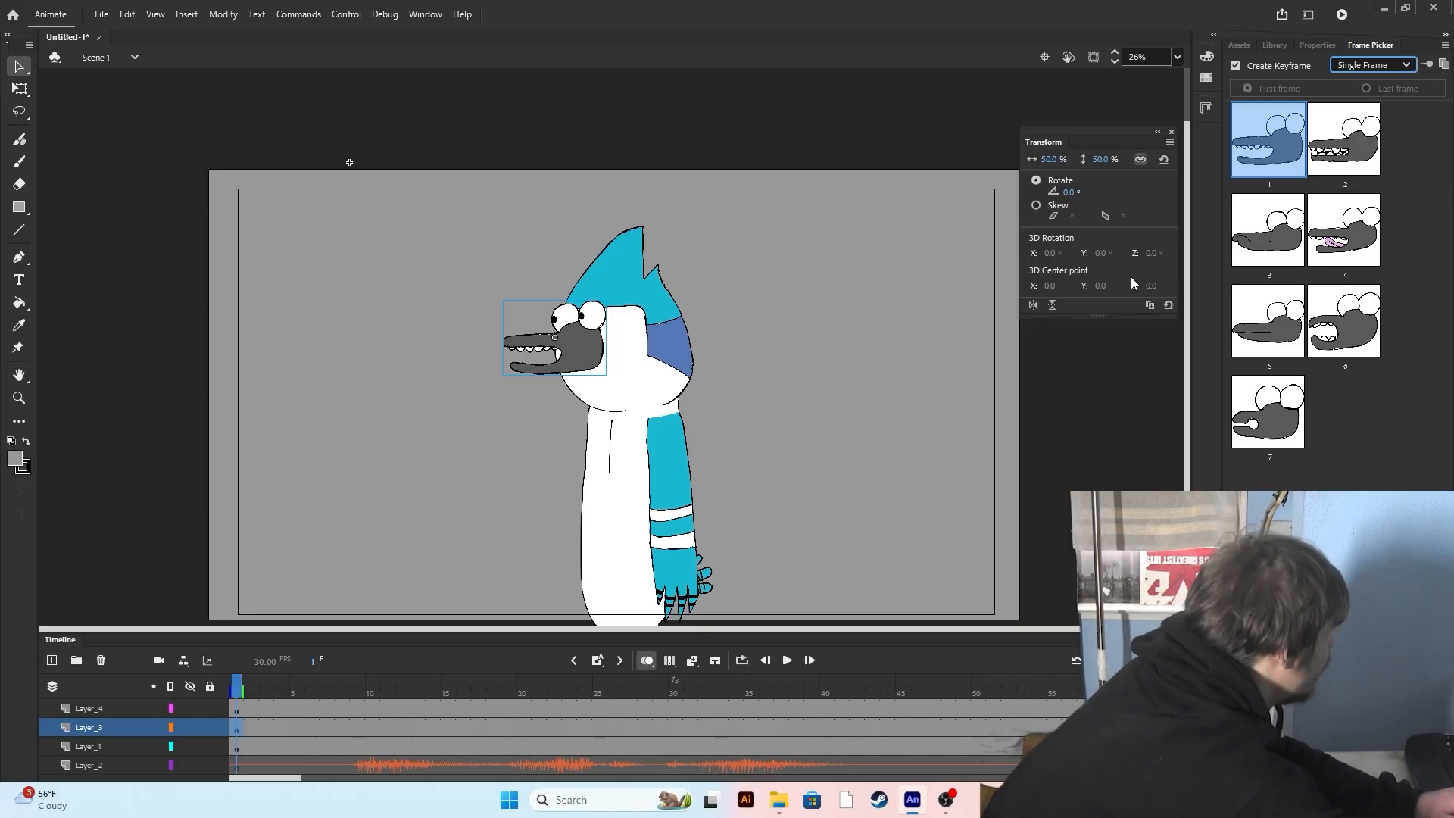
{"action": "left_click", "coordinate": [787, 661]}
{"action": "left_click", "coordinate": [788, 661]}
{"action": "left_click_drag", "start_coordinate": [374, 687], "coordinate": [236, 688]}
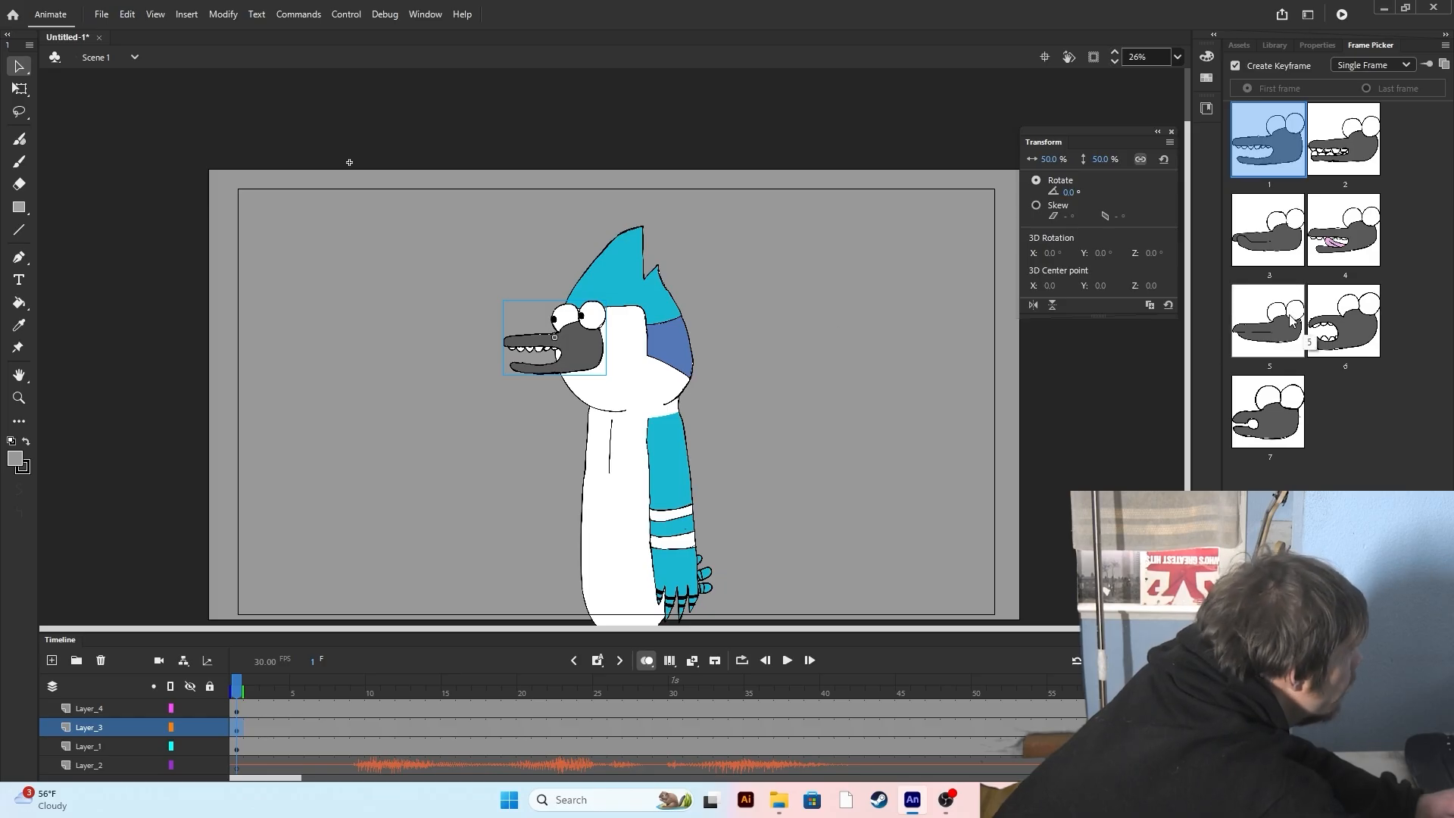
{"action": "left_click", "coordinate": [1290, 321]}
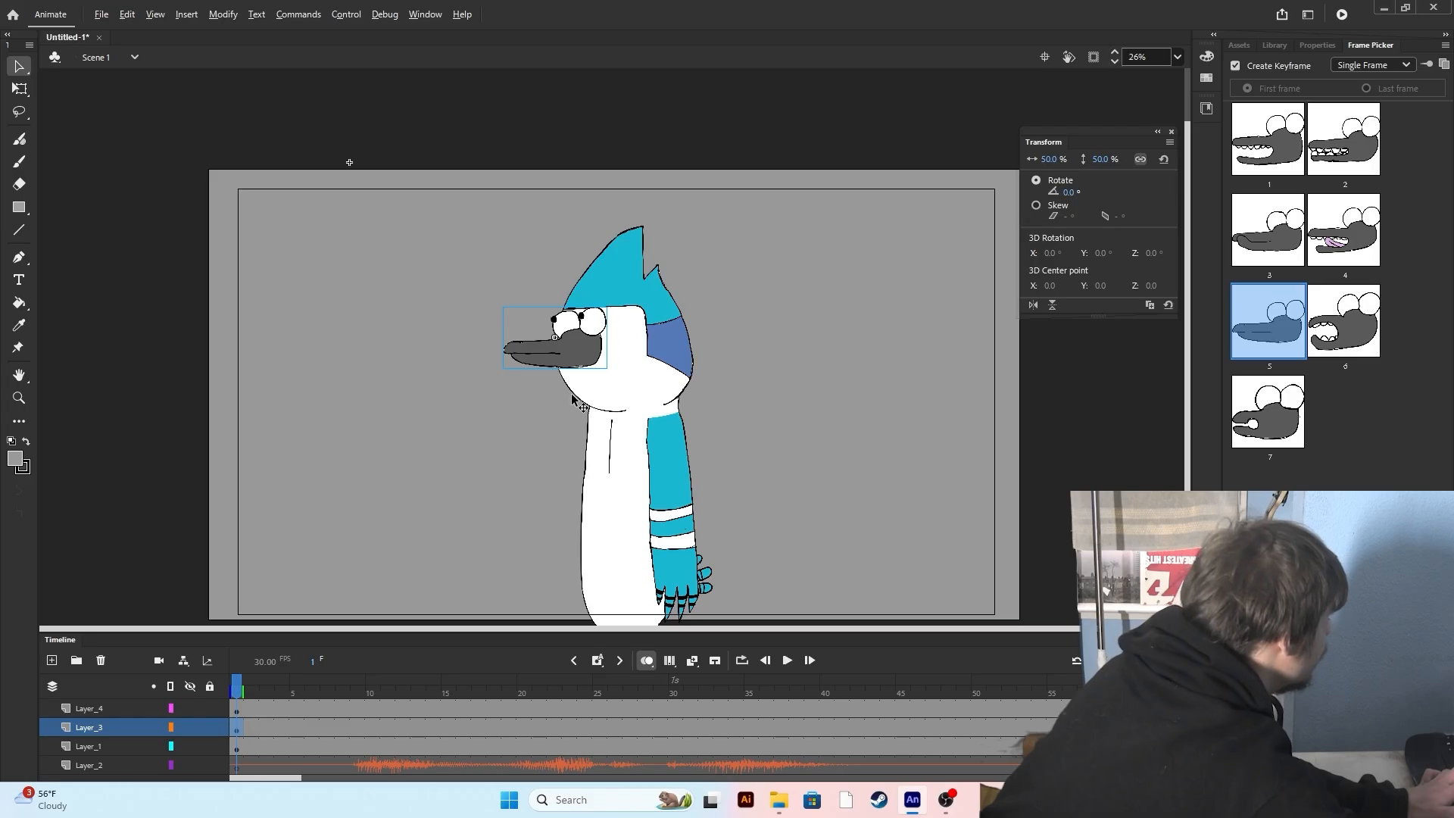
{"action": "key", "text": "ctrl+z"}
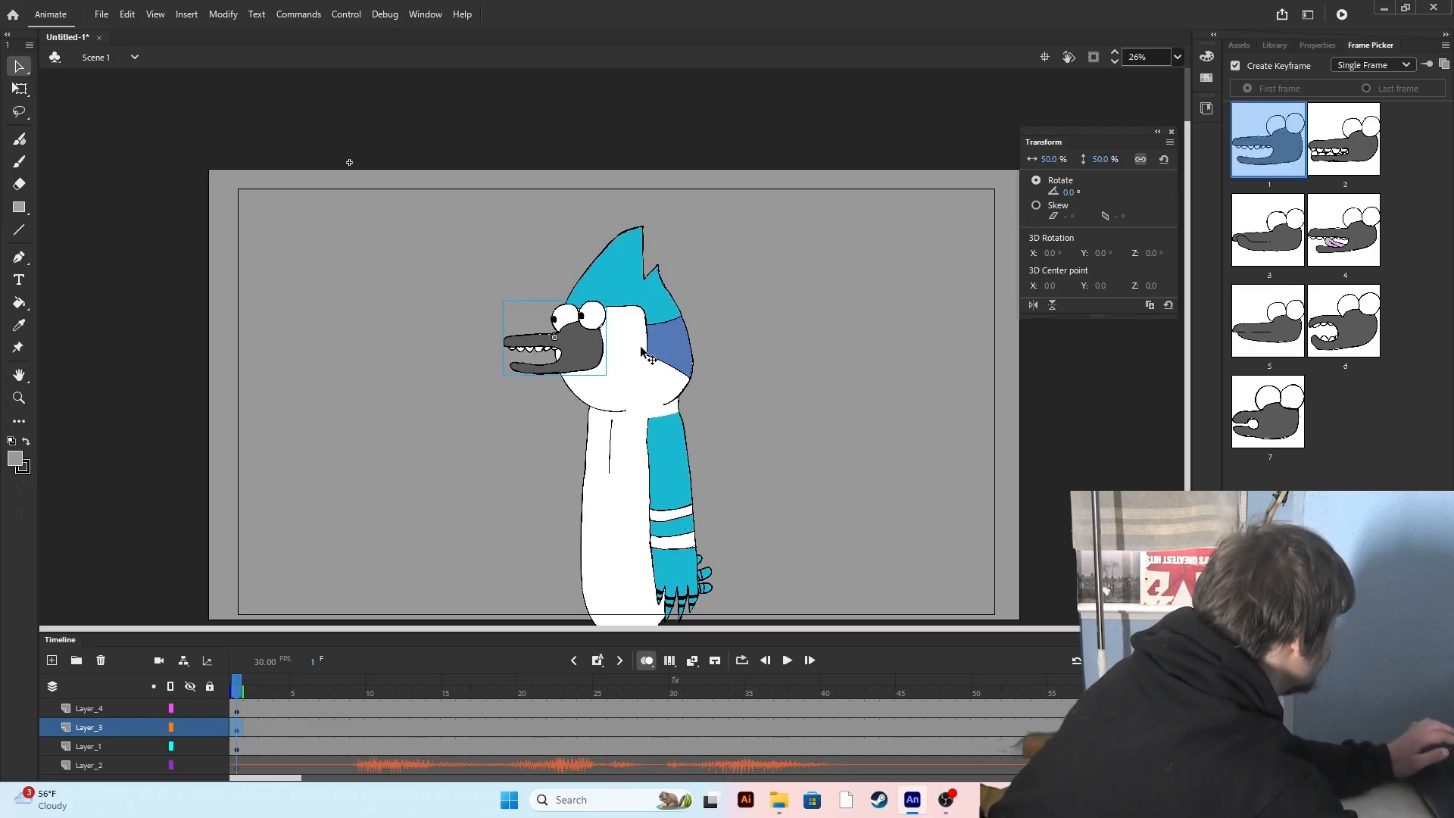
Delete both separate pupils from the character's eyes in Scene 1.
{"action": "left_click", "coordinate": [553, 320]}
{"action": "key", "text": "Delete"}
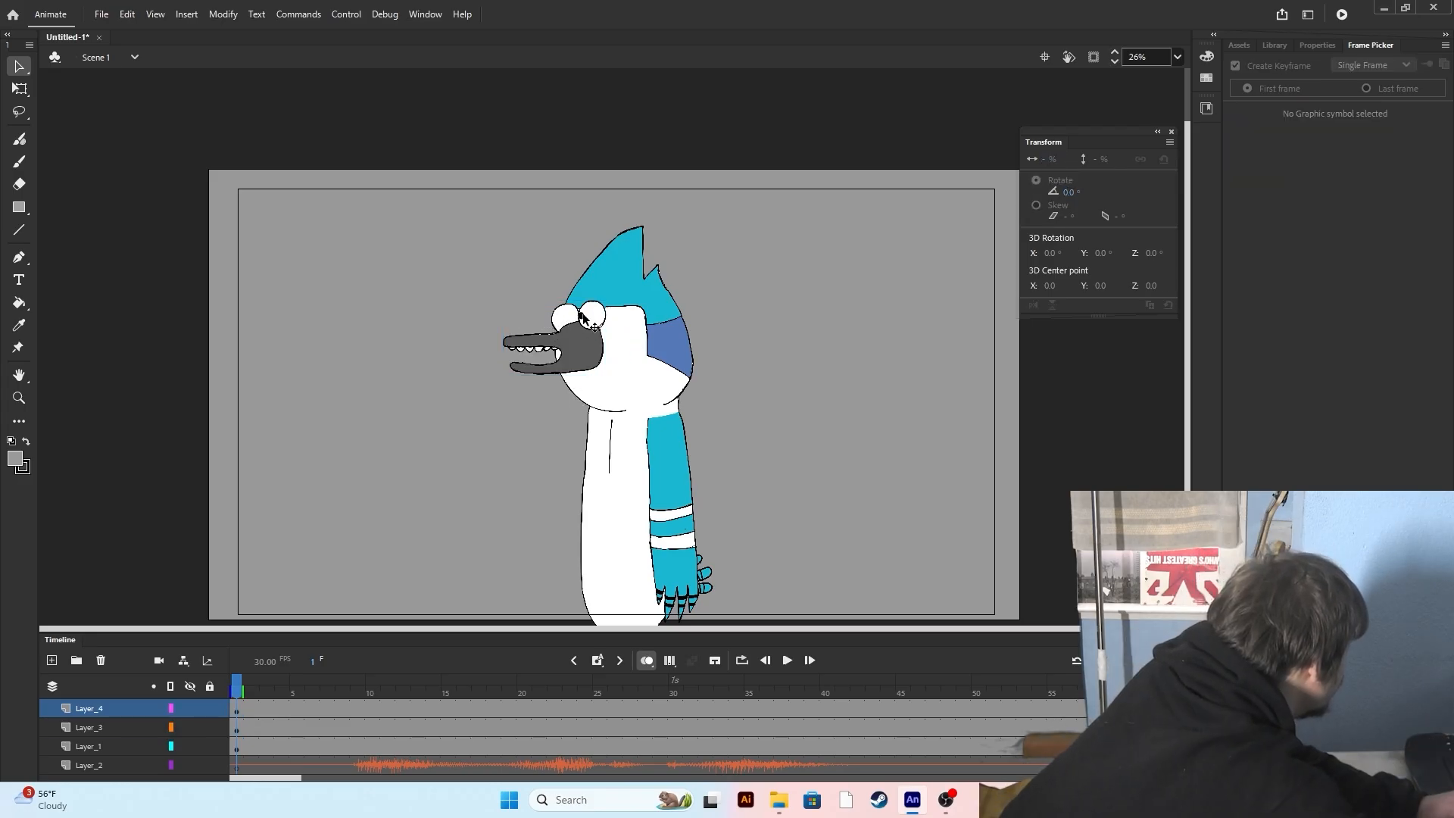
{"action": "left_click", "coordinate": [582, 316]}
{"action": "key", "text": "Delete"}
Open the beak symbol and add a pupil.png to each eye on all seven frames.
{"action": "left_click", "coordinate": [51, 55]}
{"action": "left_click", "coordinate": [80, 75]}
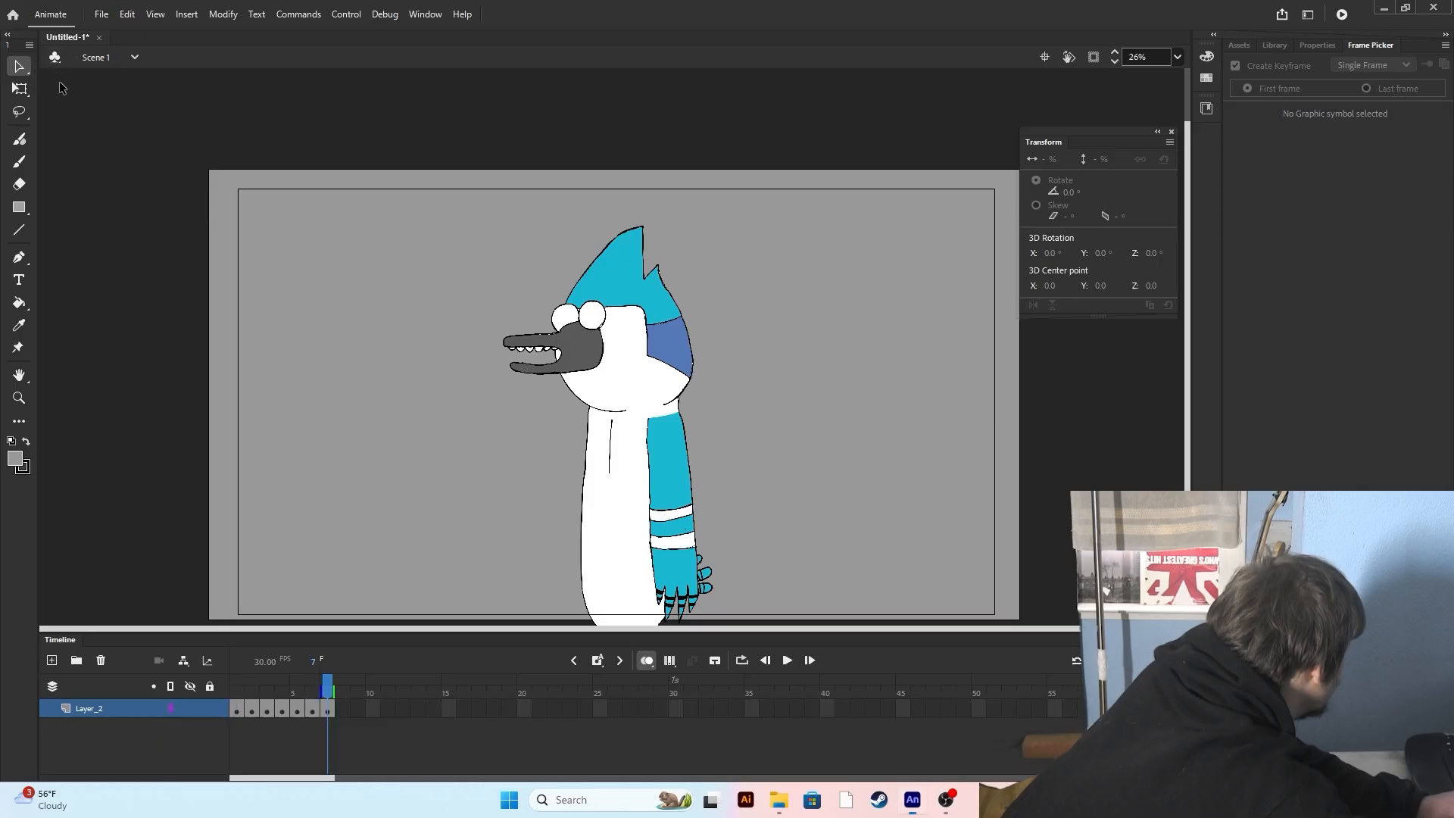
{"action": "scroll", "coordinate": [539, 394], "scroll_direction": "up", "scroll_amount": 2}
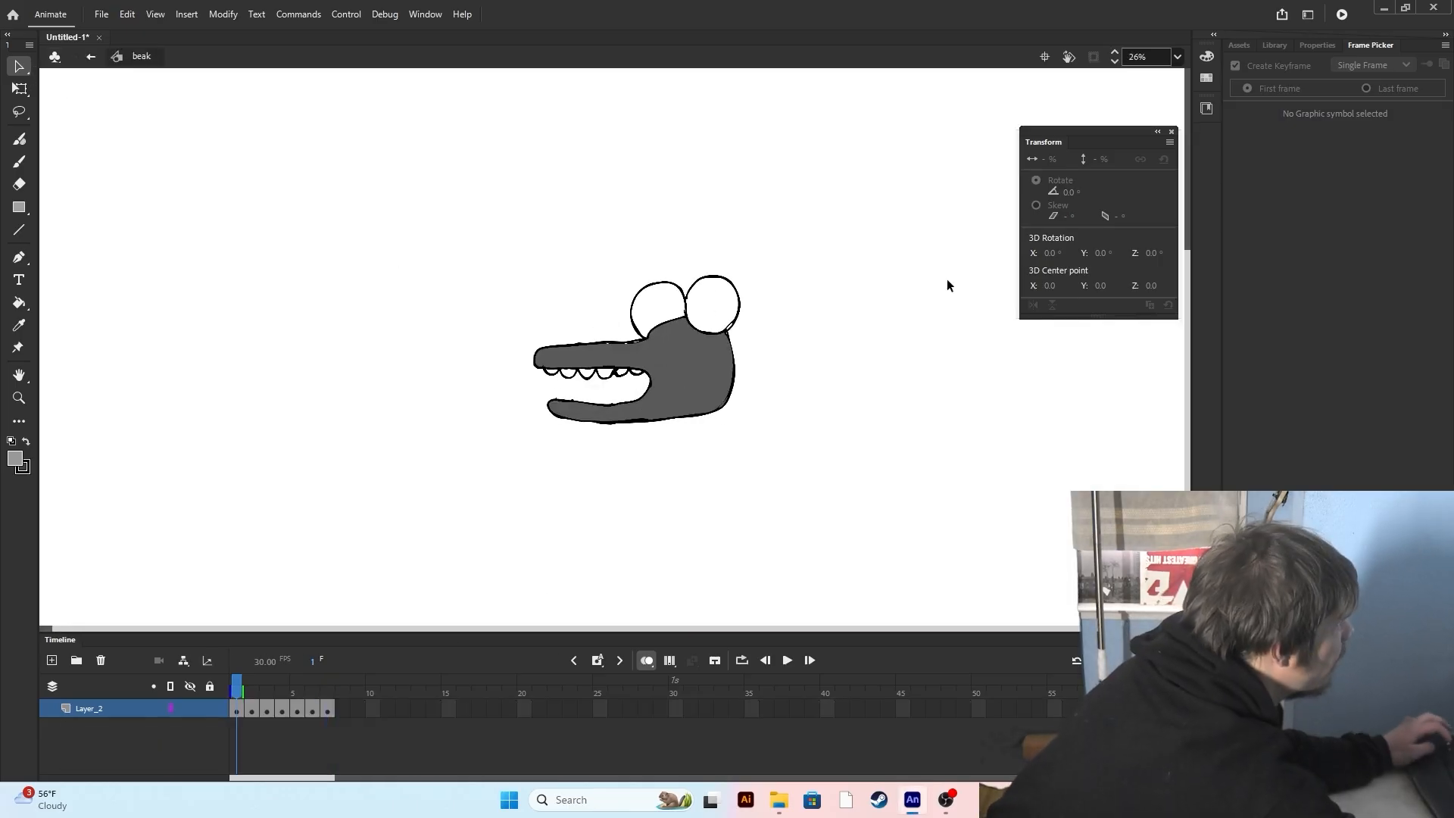
{"action": "left_click", "coordinate": [1275, 45]}
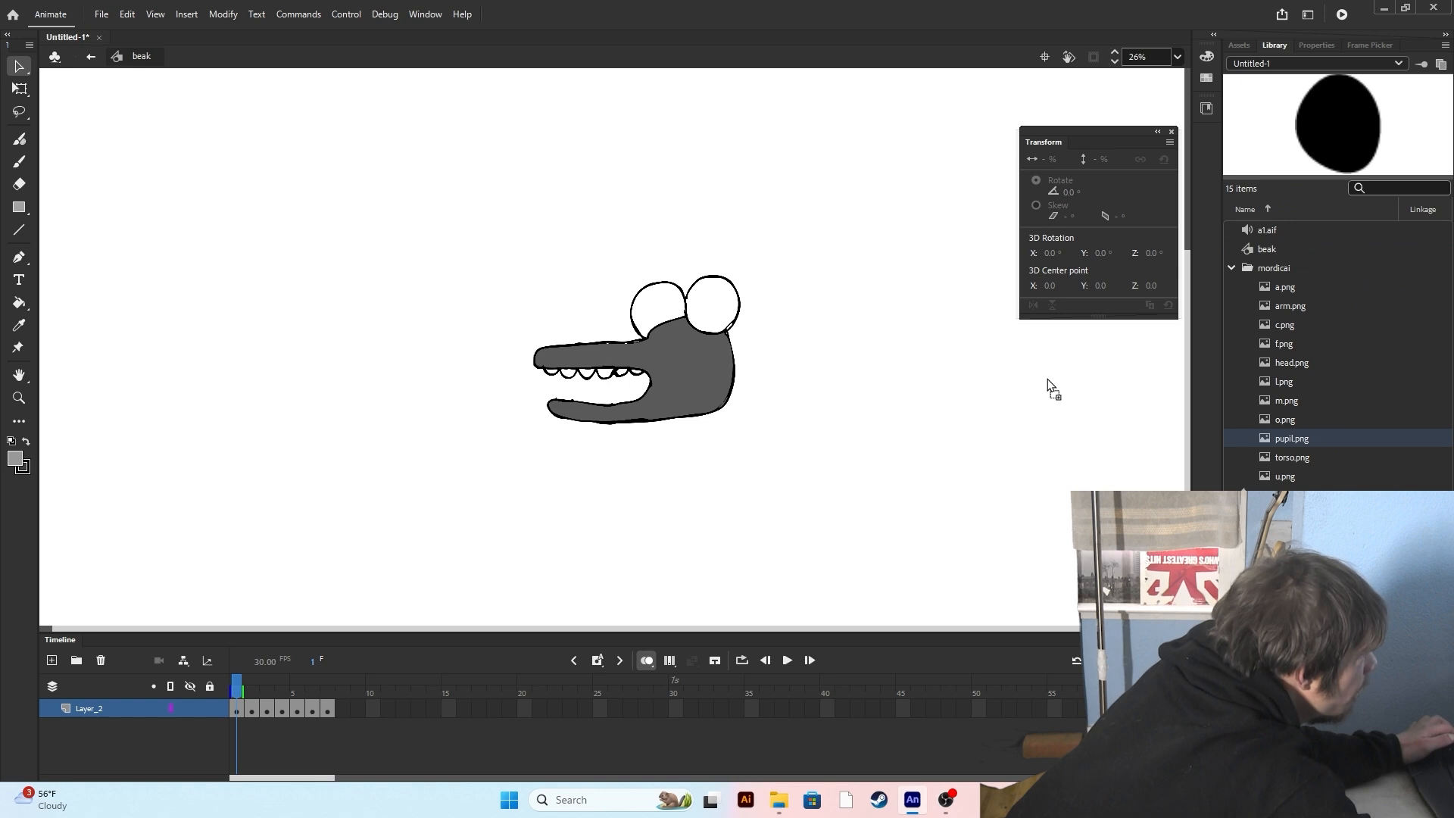
{"action": "left_click_drag", "start_coordinate": [642, 312], "coordinate": [643, 312]}
{"action": "left_click", "coordinate": [267, 710]}
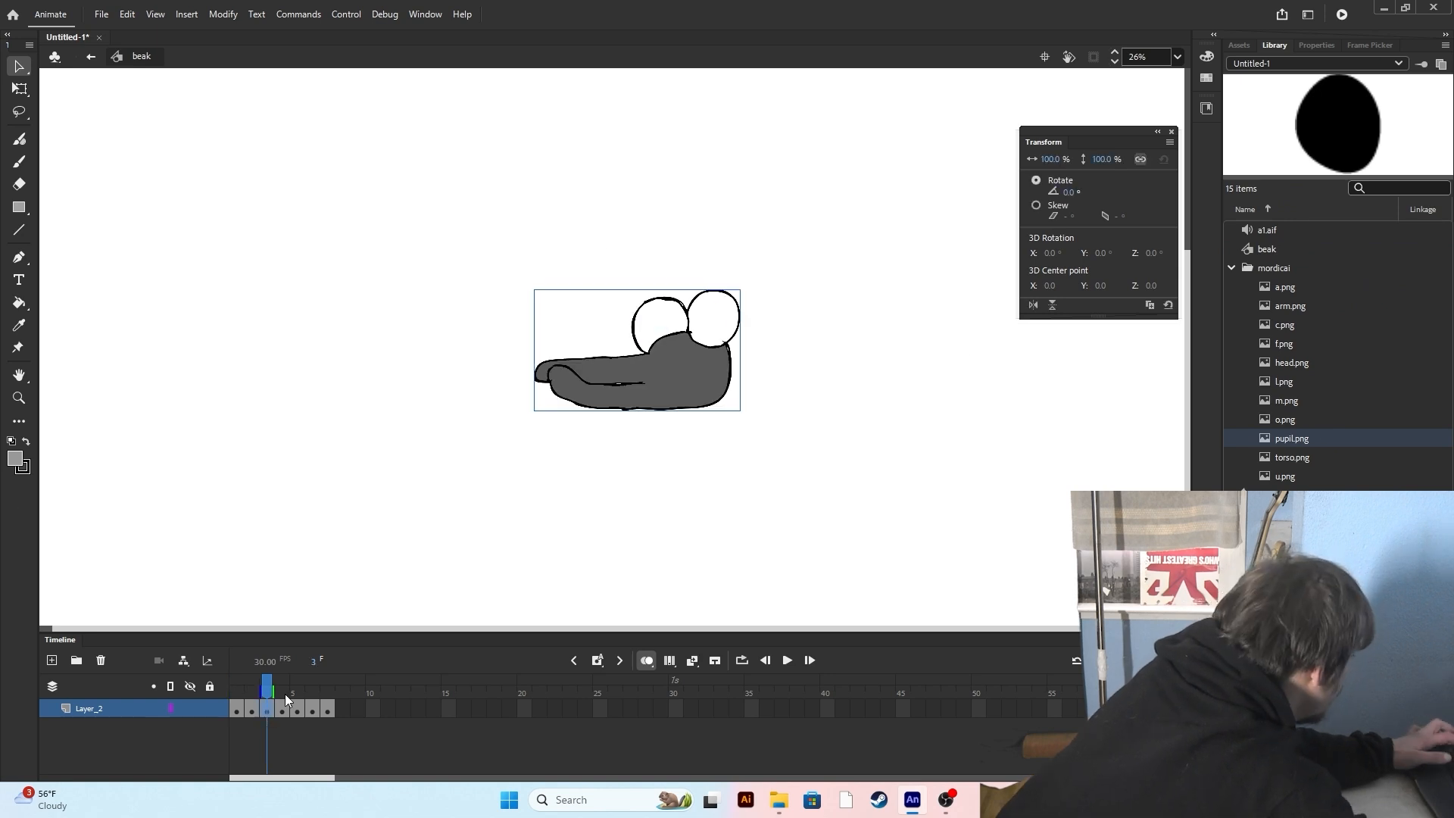
{"action": "key", "text": "ctrl+v"}
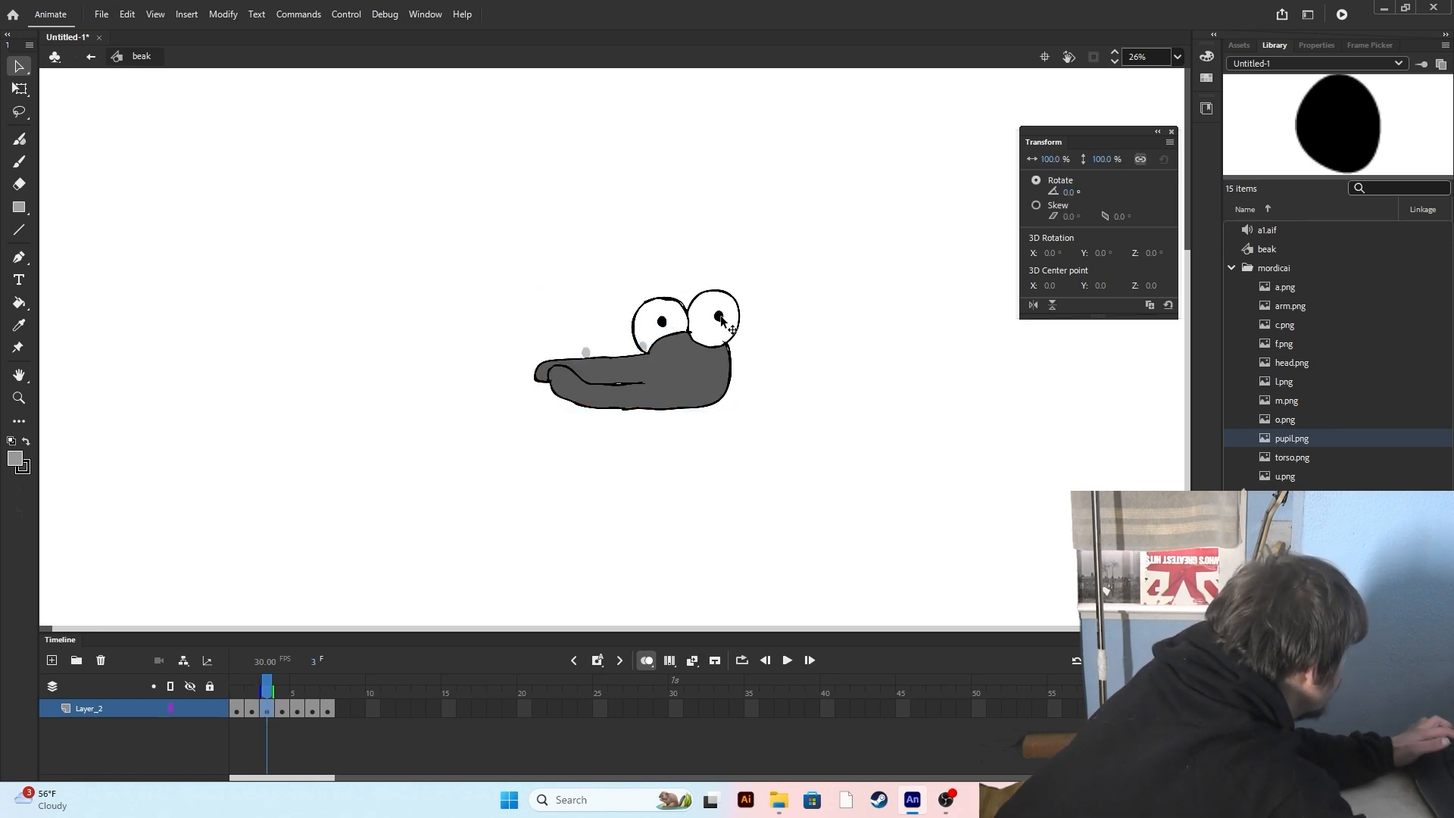
Return to Scene 1 and delete the empty Layer_4.
{"action": "double_click", "coordinate": [608, 434]}
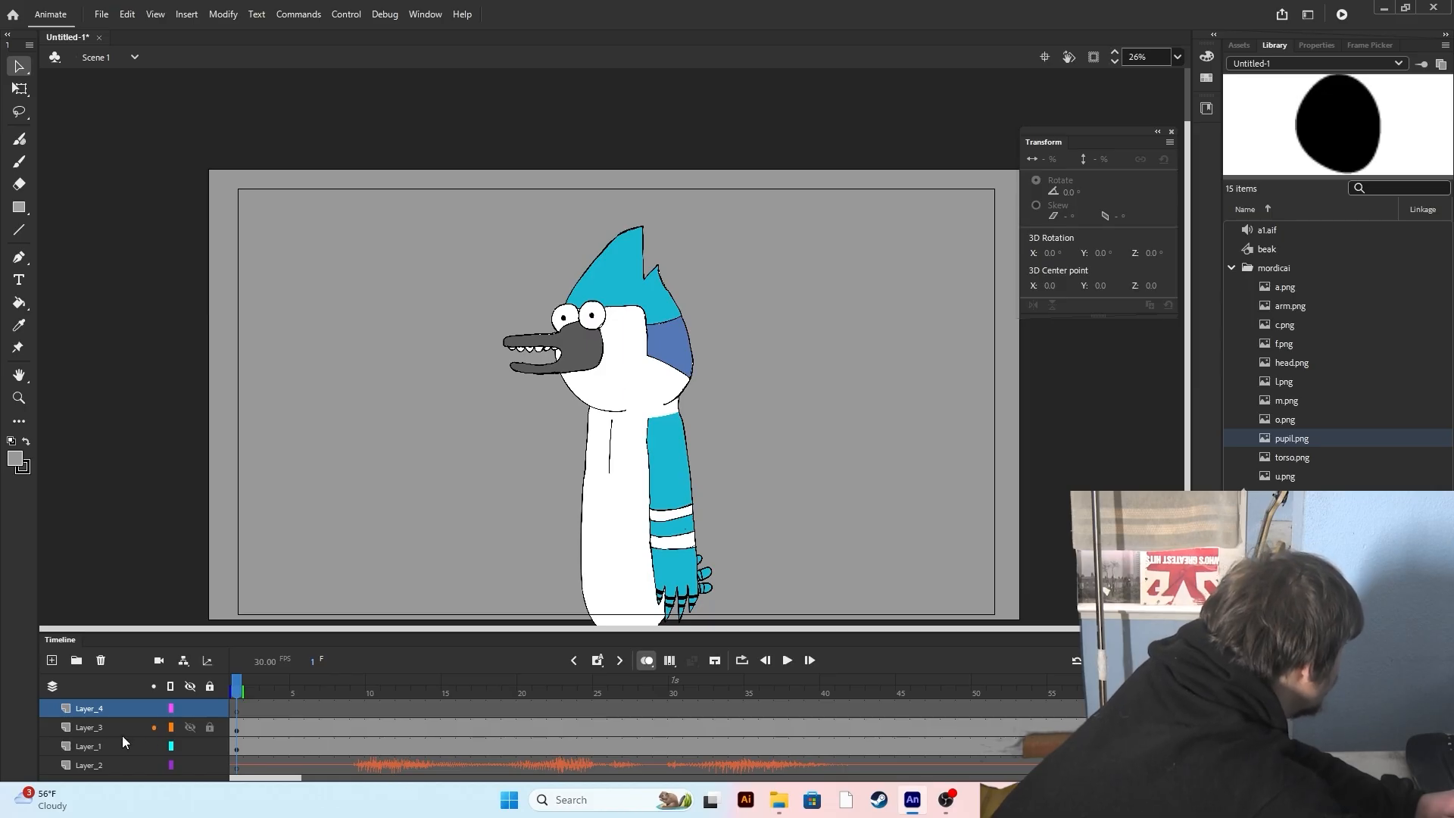
{"action": "right_click", "coordinate": [102, 708]}
{"action": "left_click", "coordinate": [246, 371]}
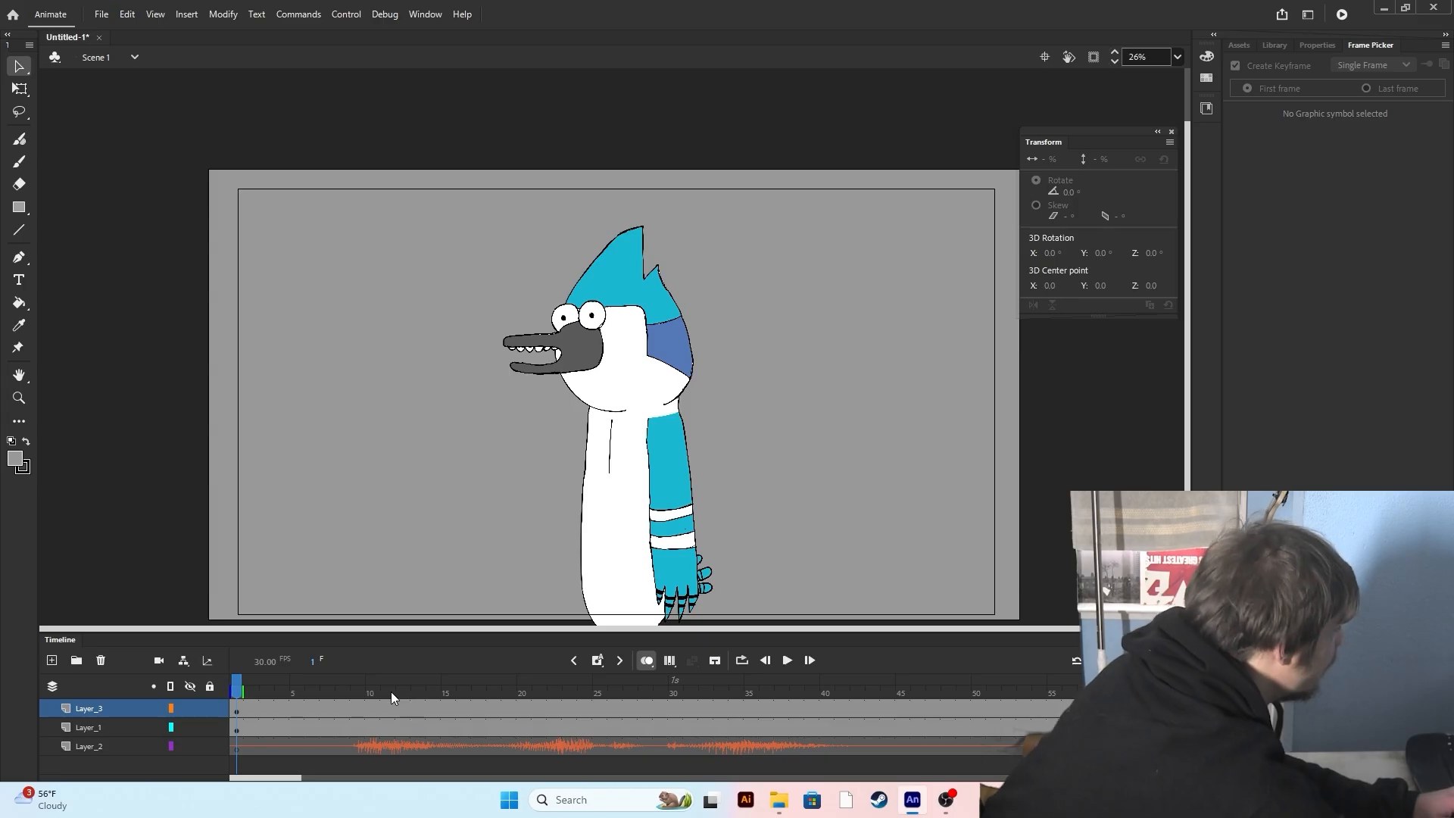
Pin the arm with Asset Warp at shoulder, elbow and hand, and pose it bending forward across the torso over frames 86 to 89.
{"action": "left_click_drag", "start_coordinate": [1133, 660], "coordinate": [1124, 660]}
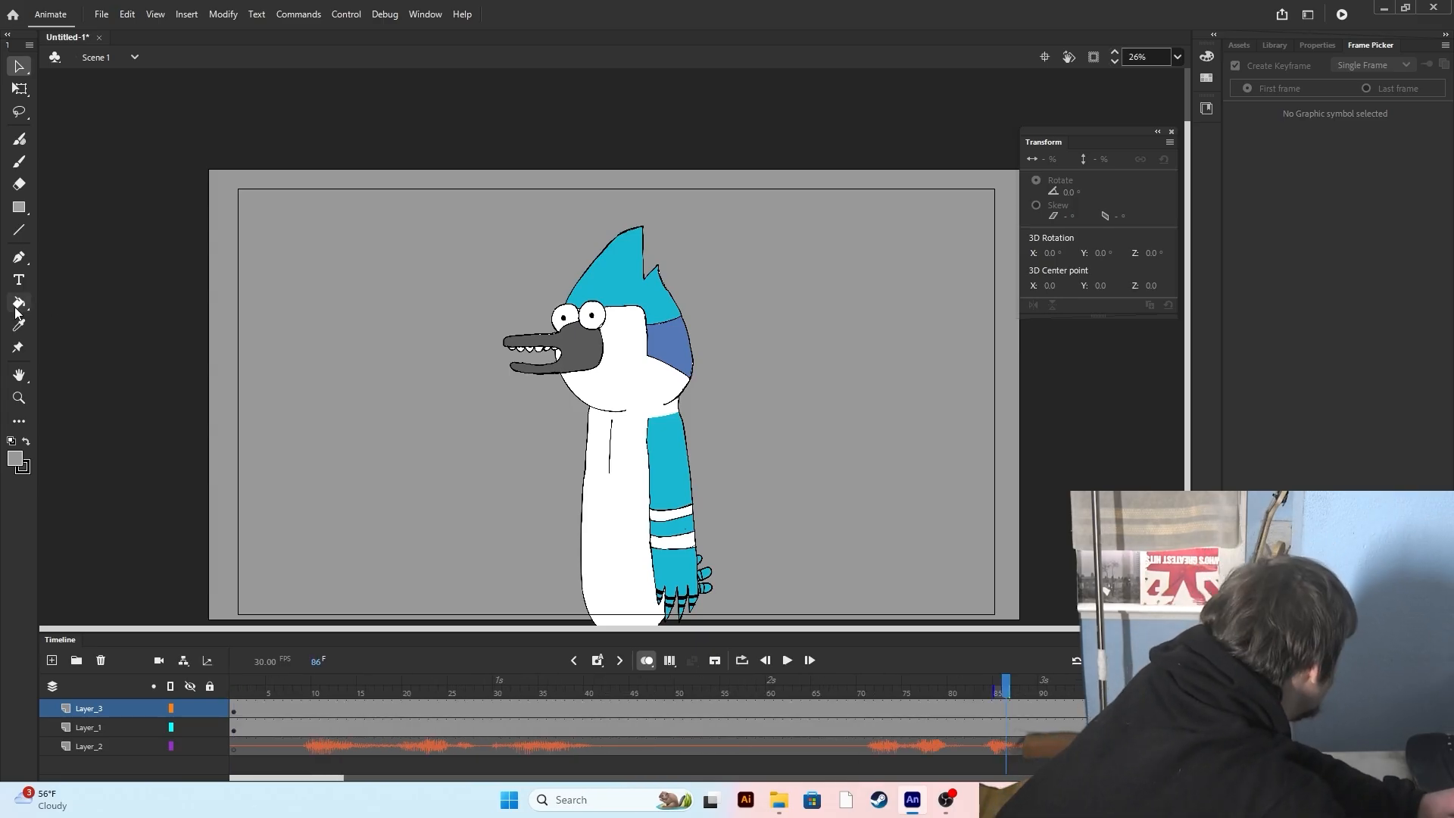
{"action": "left_click", "coordinate": [685, 453]}
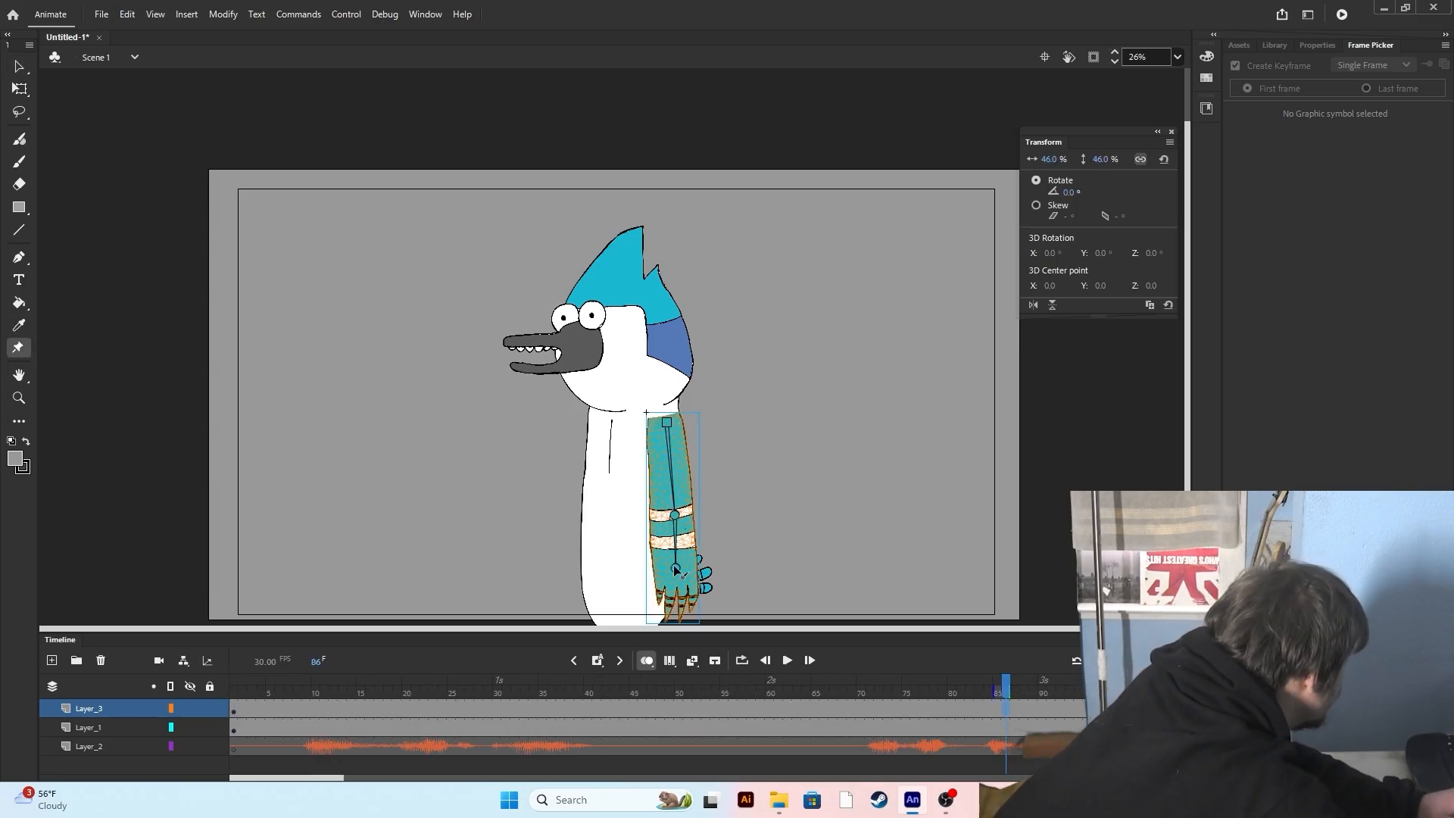
{"action": "left_click_drag", "start_coordinate": [666, 572], "coordinate": [649, 571]}
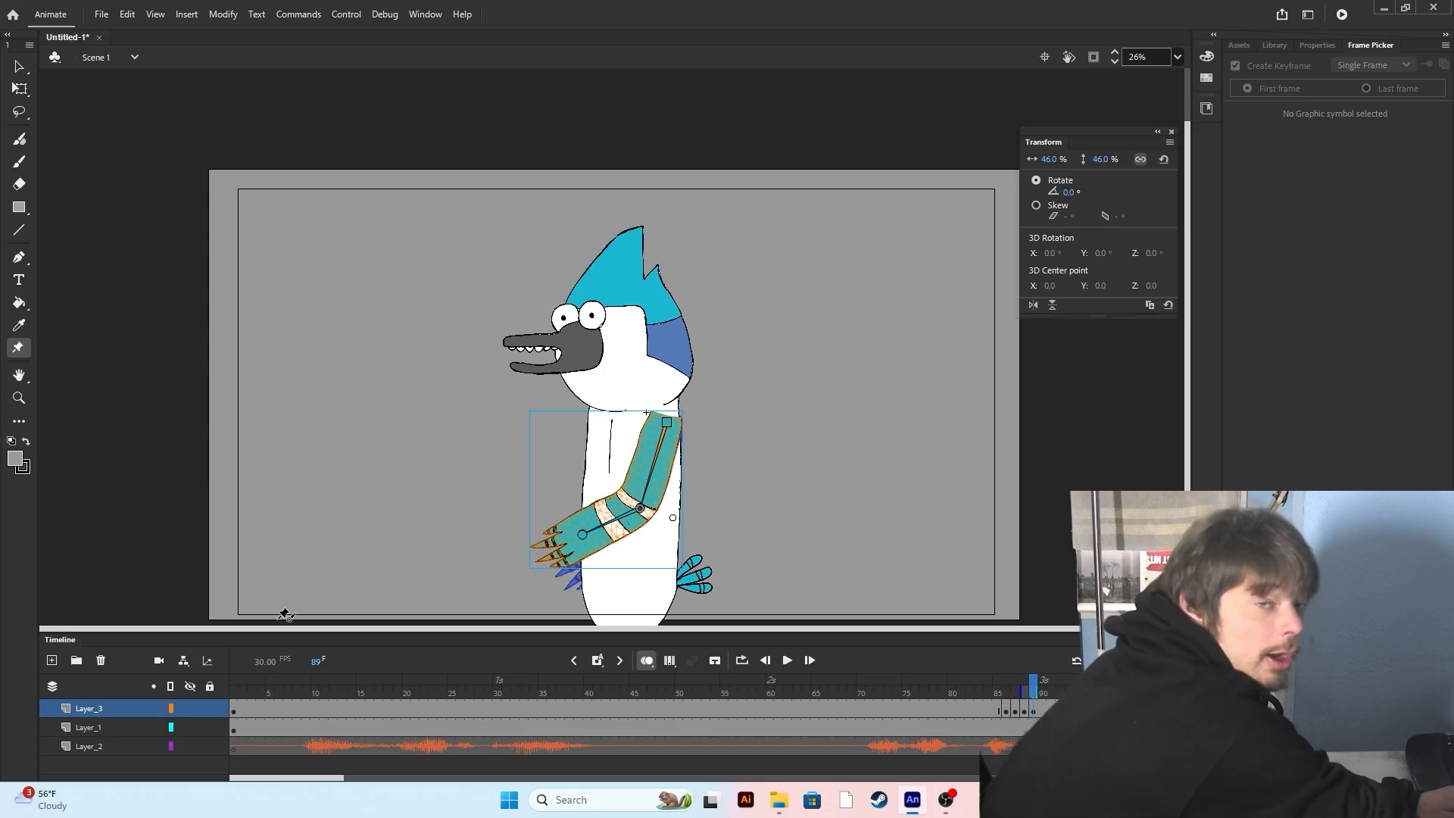
Set the beak to mouth shape 5 on frame 1, shape 1 on frame 9 and shape 2 on frame 13.
{"action": "key", "text": "v"}
{"action": "scroll", "coordinate": [571, 347], "scroll_direction": "up", "scroll_amount": 2}
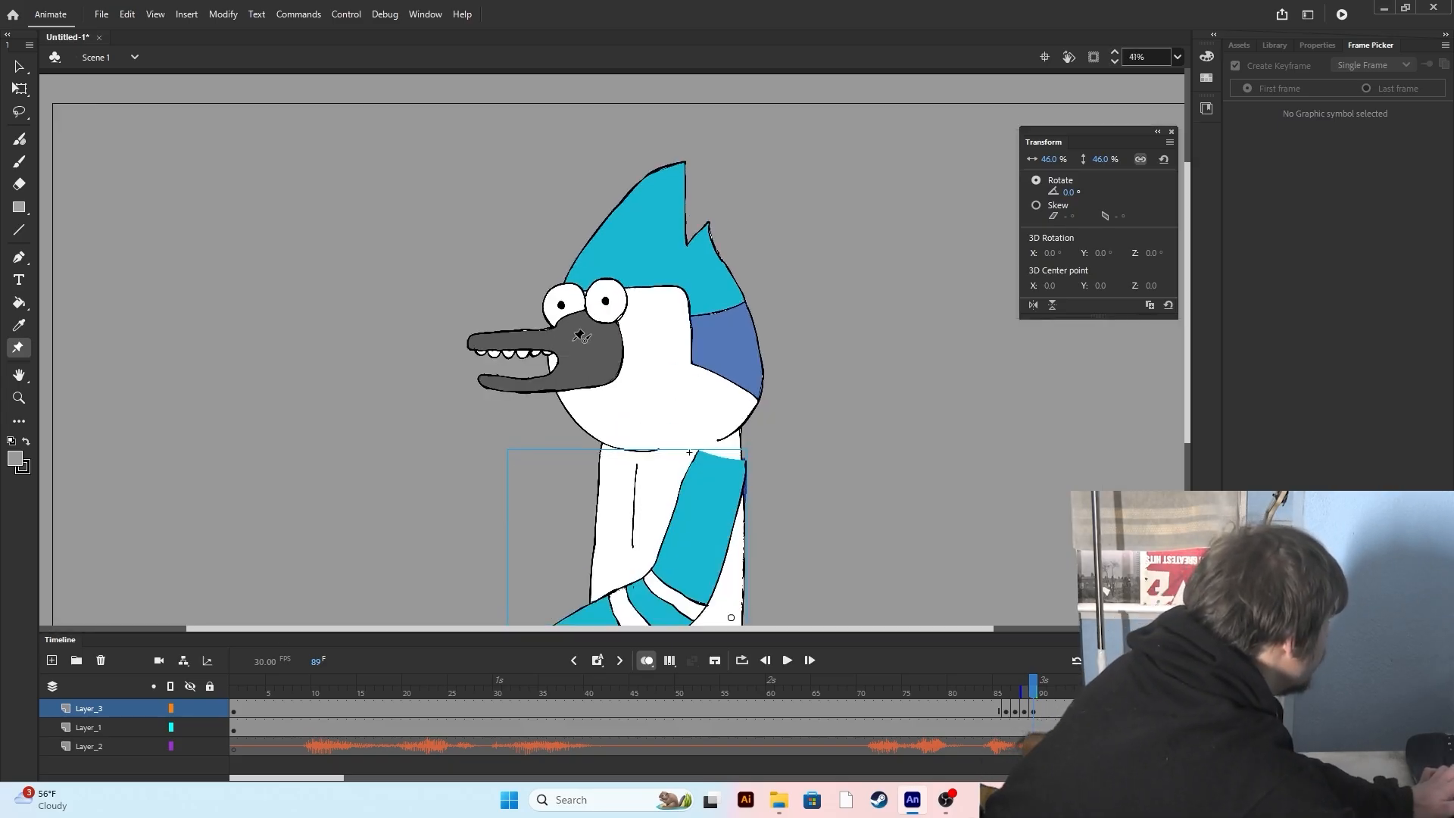
{"action": "left_click", "coordinate": [307, 689]}
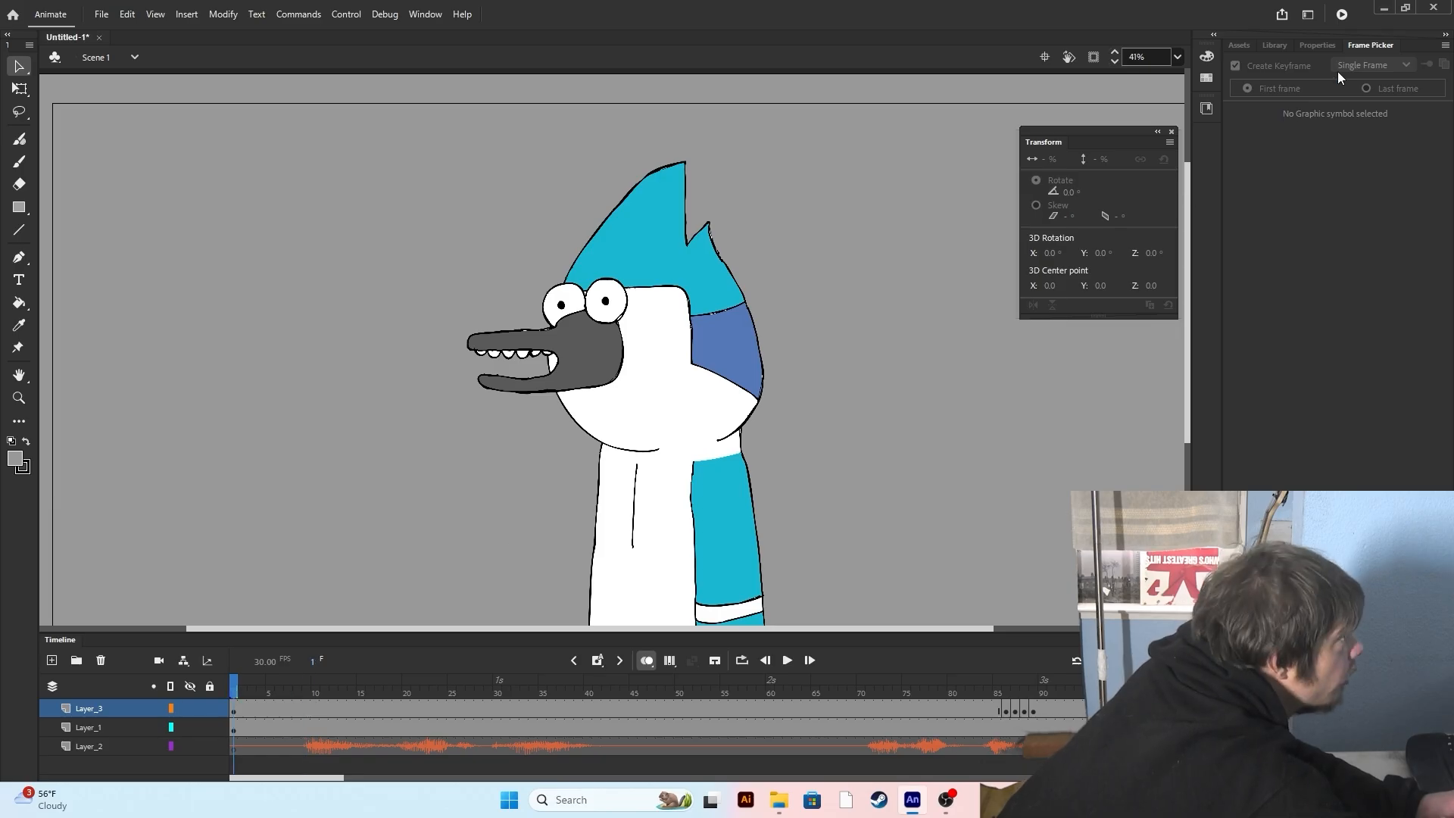
{"action": "left_click", "coordinate": [542, 384]}
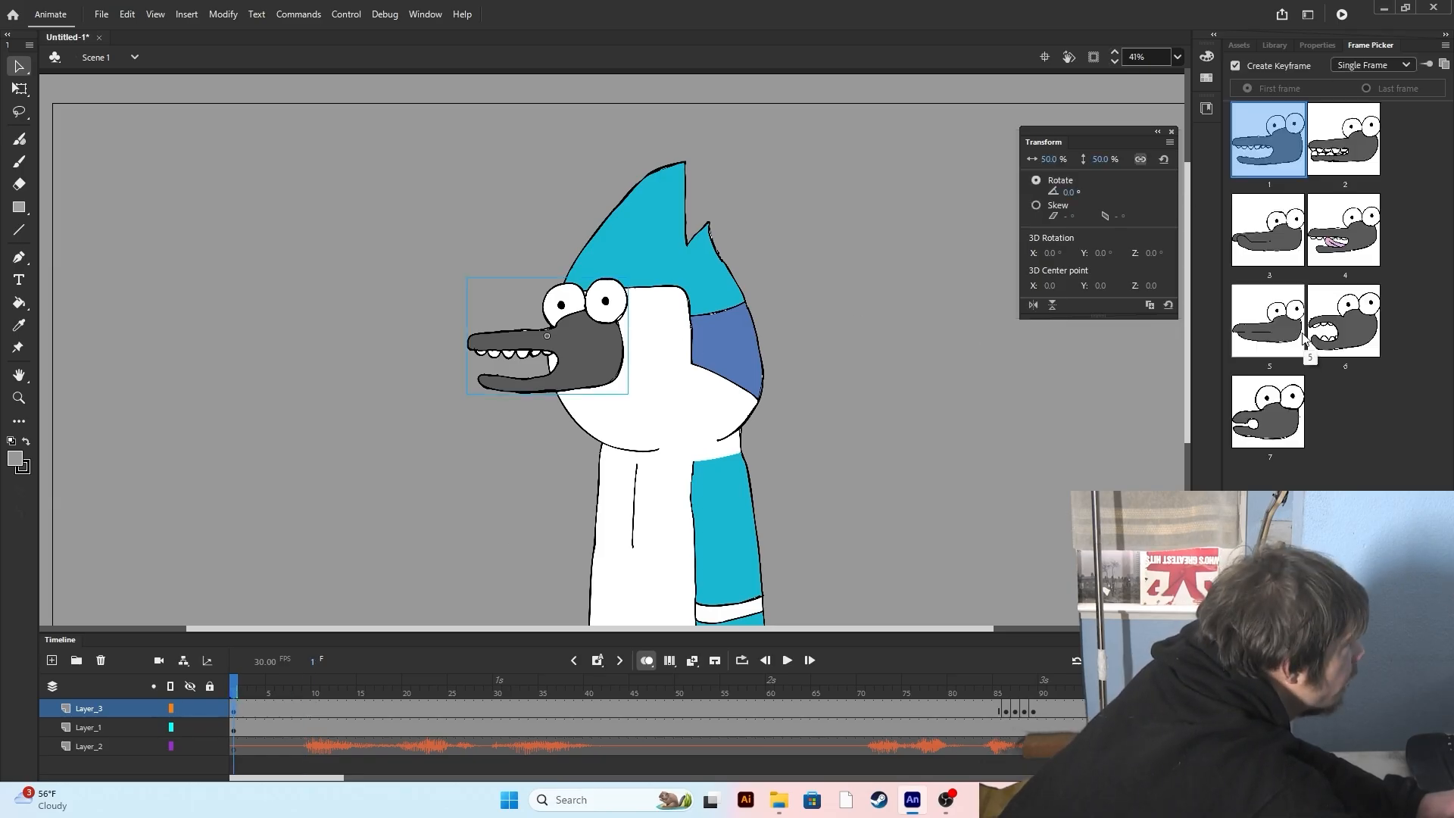
{"action": "left_click", "coordinate": [1303, 342]}
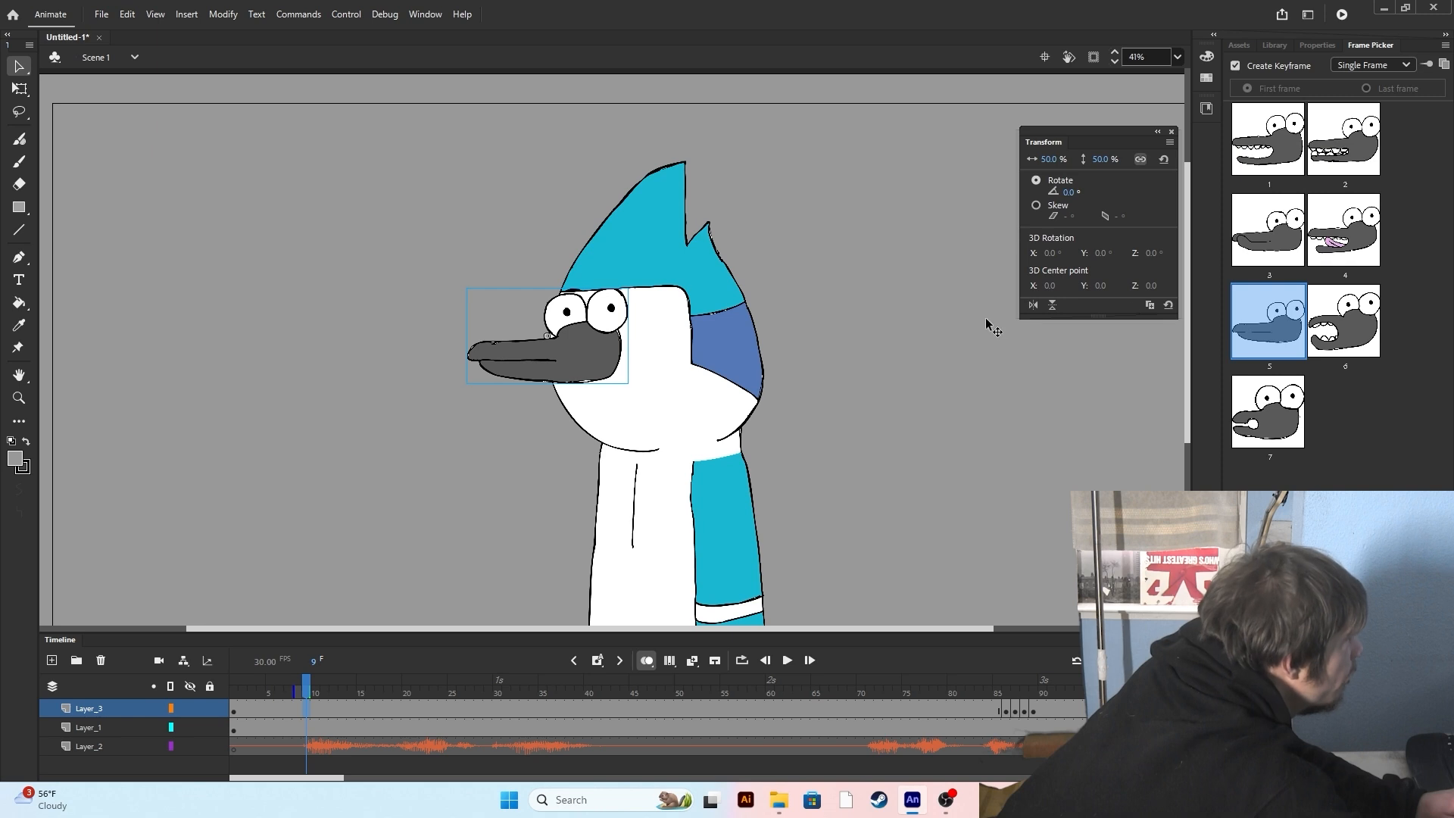
{"action": "left_click", "coordinate": [1301, 156]}
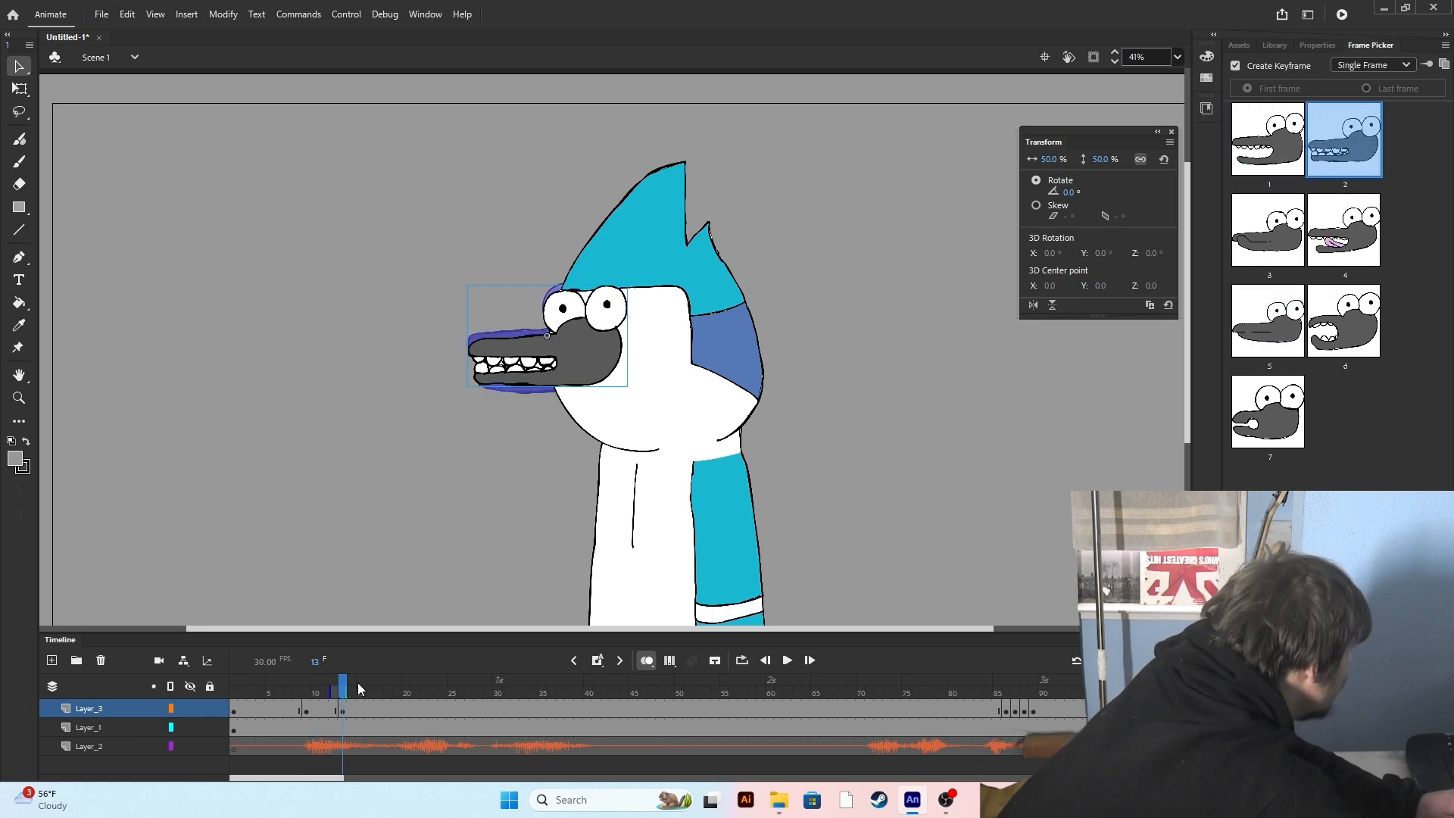
Continue the lip sync with mouth shape 5 on frame 15, shape 6 on frame 20 and shape 7 on frame 22.
{"action": "mouse_move", "coordinate": [343, 685]}
{"action": "left_mouse_down"}
{"action": "mouse_move", "coordinate": [325, 686]}
{"action": "mouse_move", "coordinate": [343, 686]}
{"action": "left_mouse_up"}
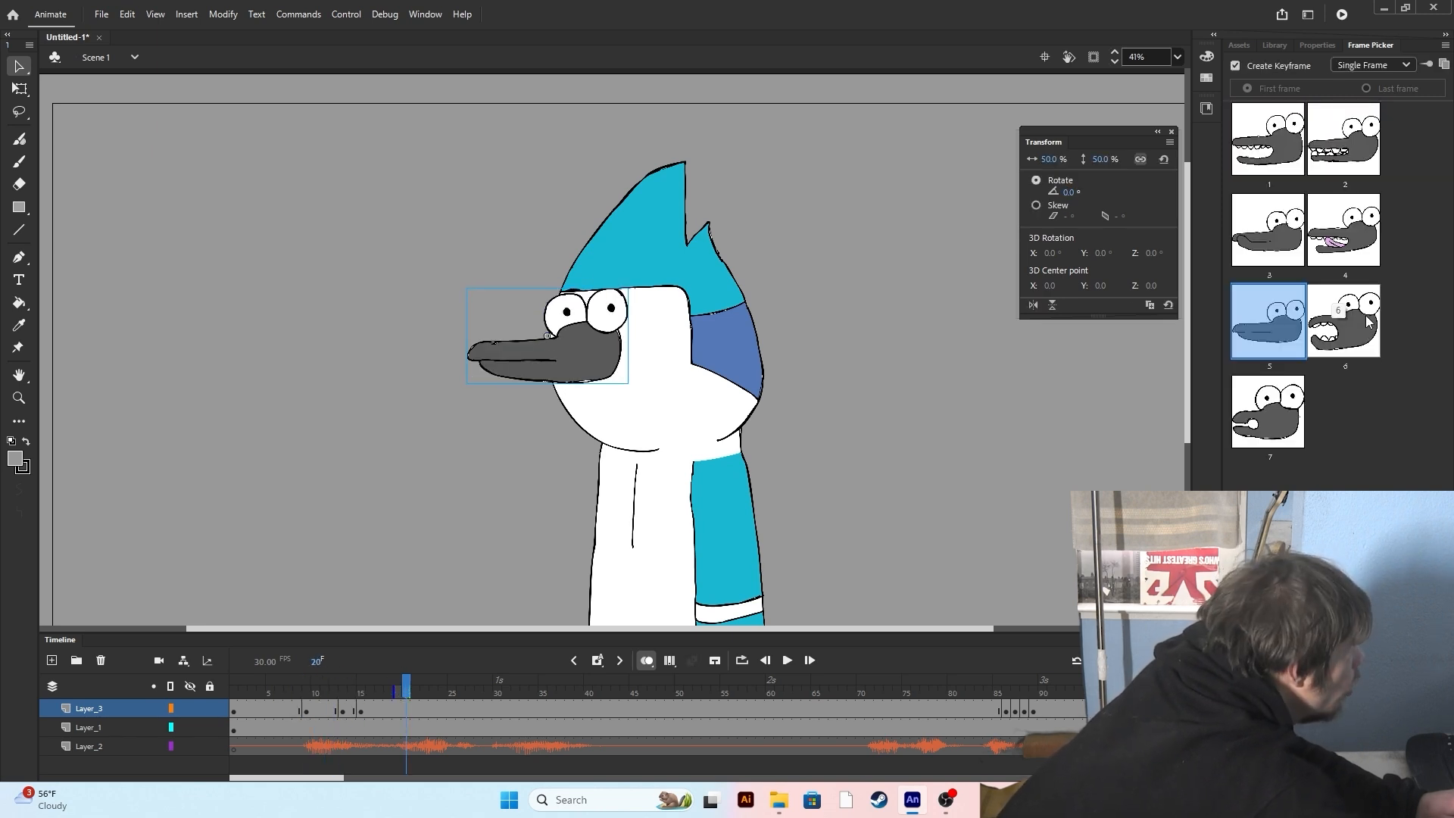
{"action": "left_click", "coordinate": [1337, 309]}
{"action": "left_click", "coordinate": [1242, 445]}
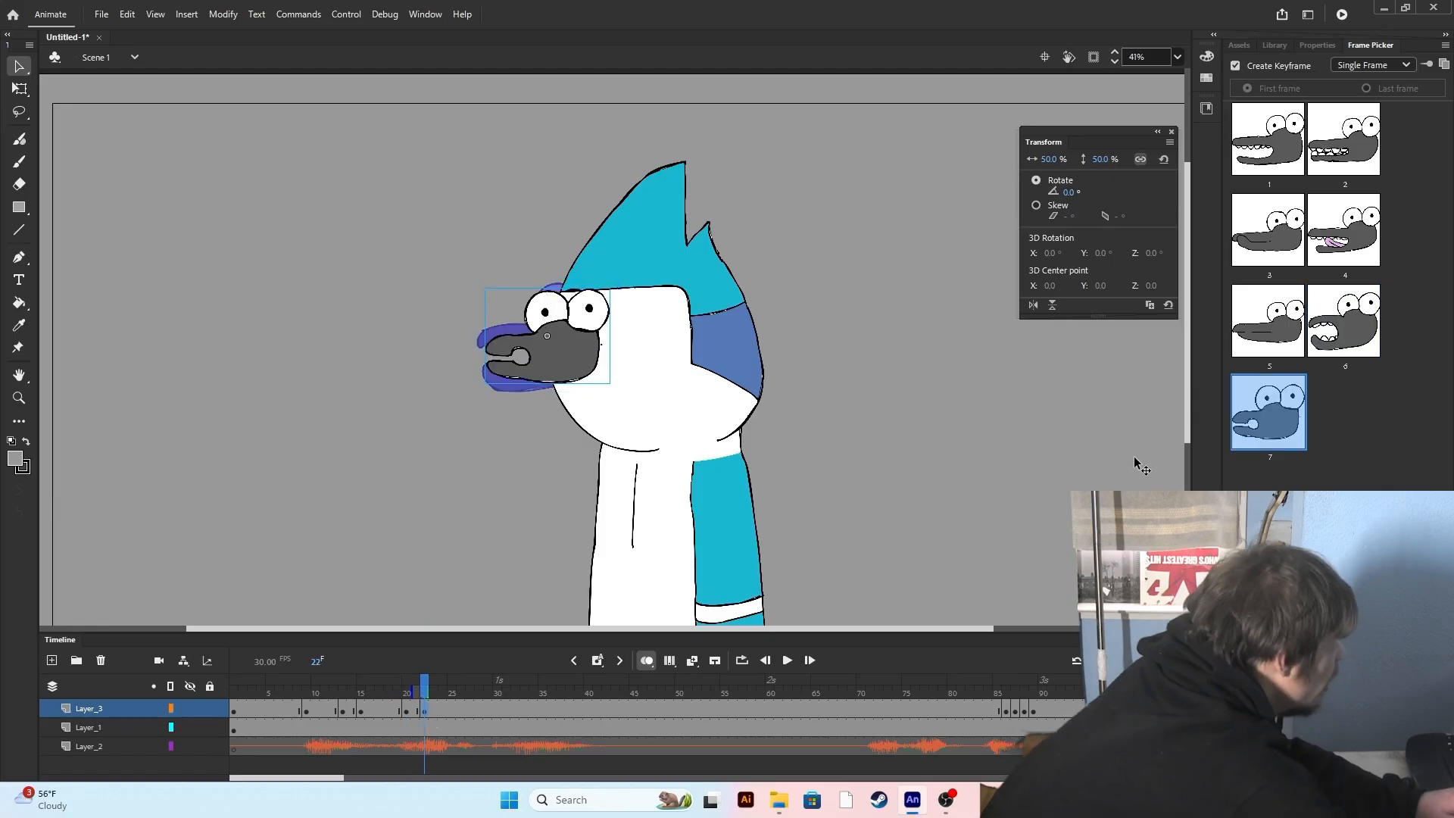
{"action": "left_click_drag", "start_coordinate": [292, 692], "coordinate": [452, 704]}
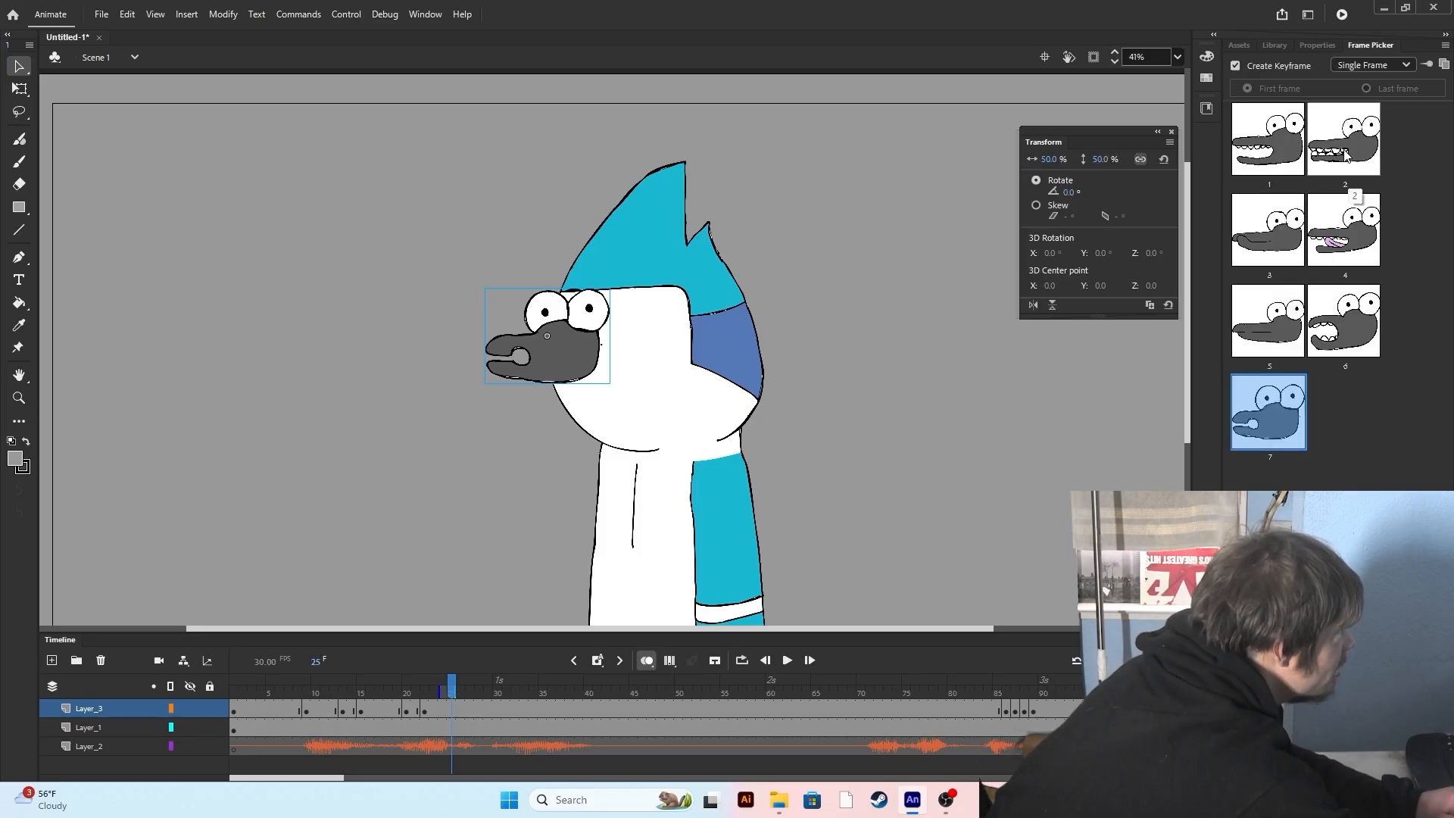